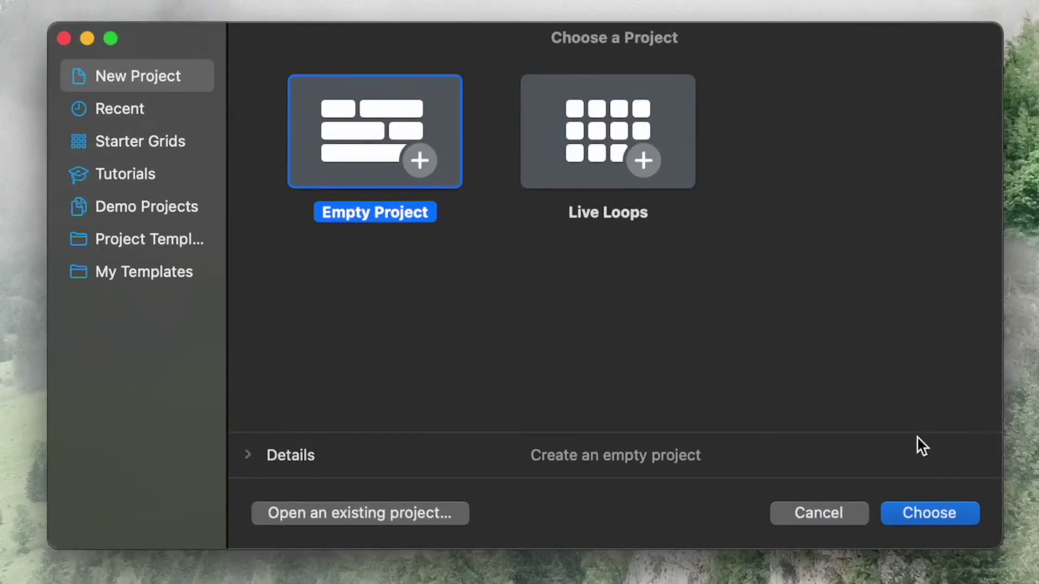
Expand the Empty Project details to show tempo 120, C major, 4/4 and 44.1 kHz.
click(247, 456)
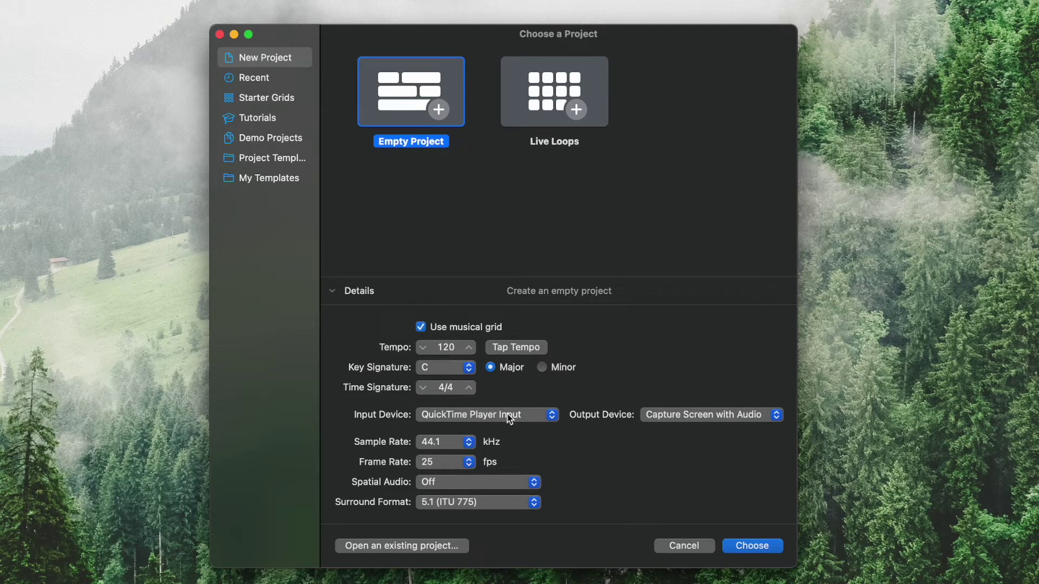
Review the audio input and output device choices, leaving both unchanged.
click(509, 419)
click(713, 421)
click(713, 421)
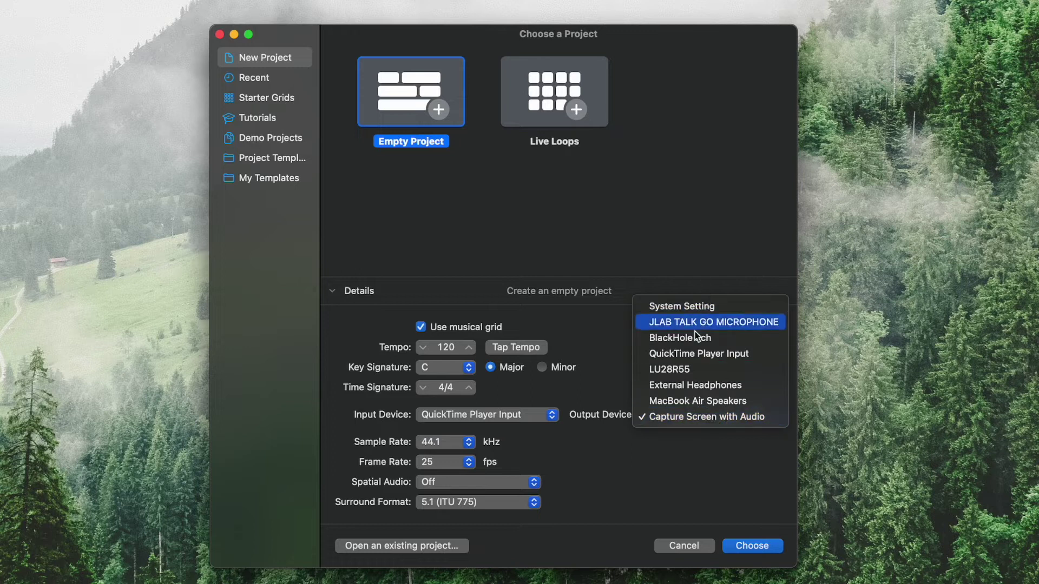
click(479, 425)
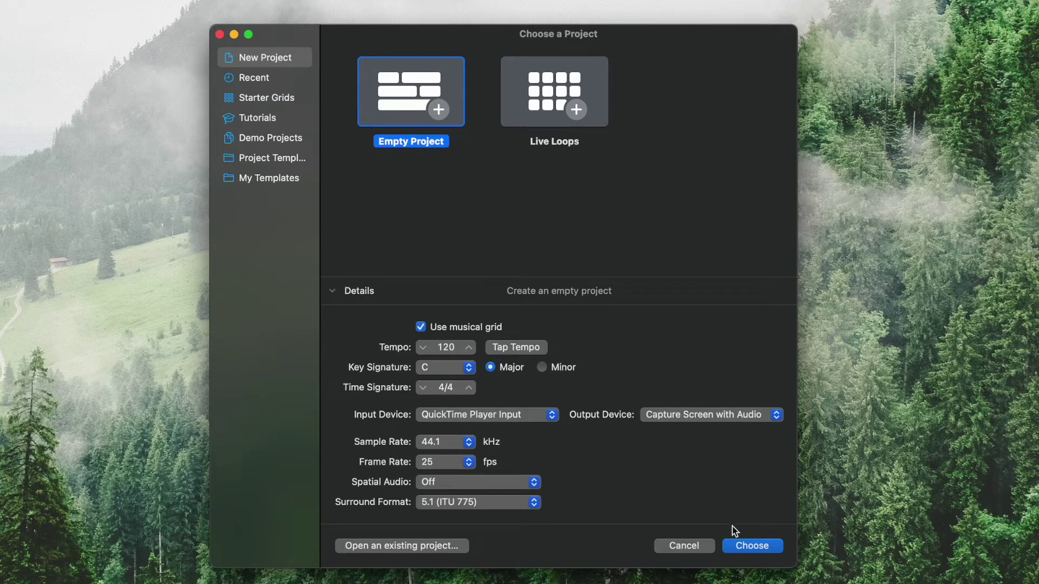
Create the empty project and add a software instrument track with an Empty Channel Strip.
click(746, 548)
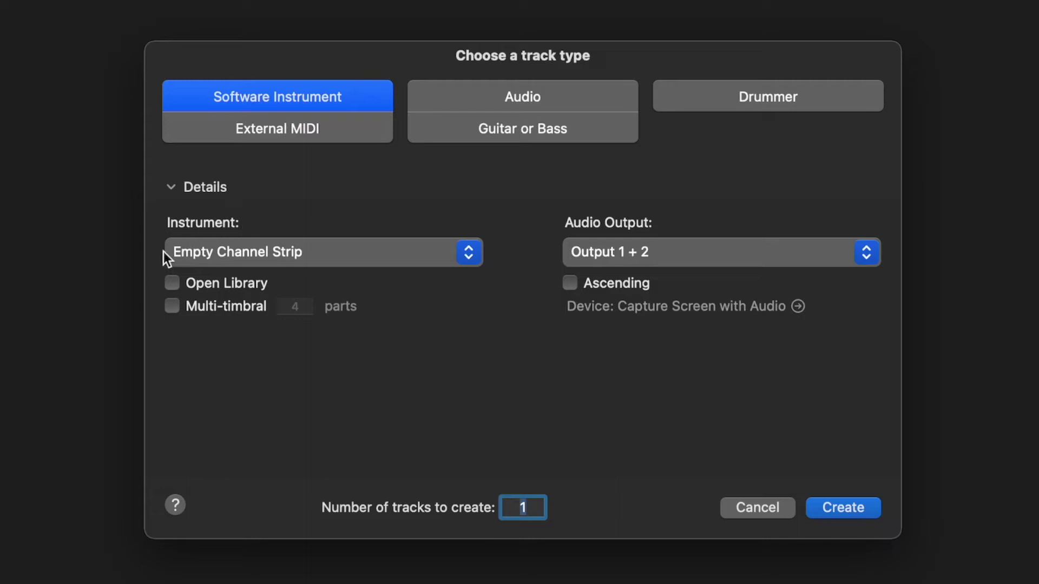
click(469, 256)
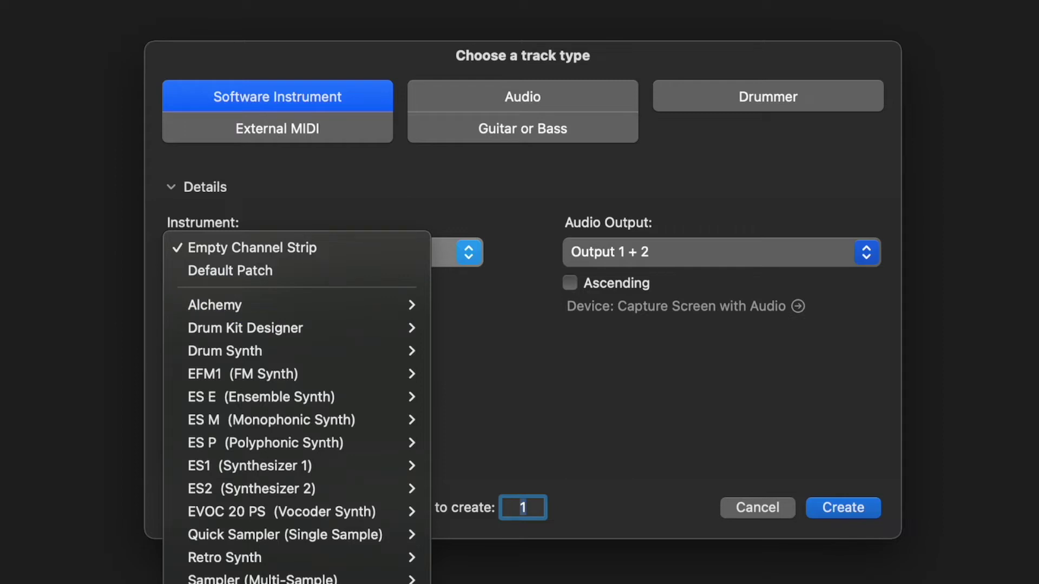
click(657, 440)
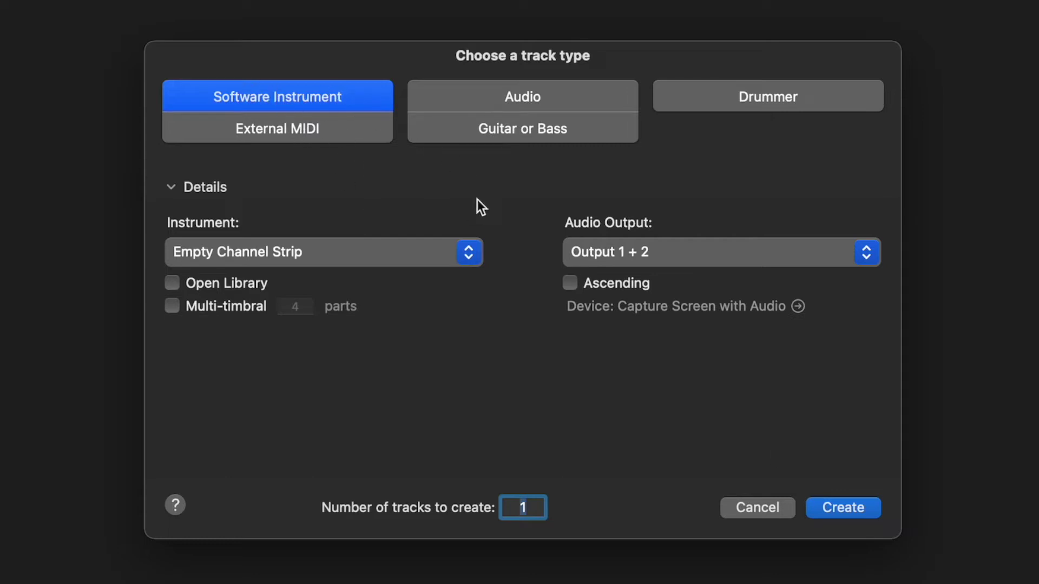
click(844, 509)
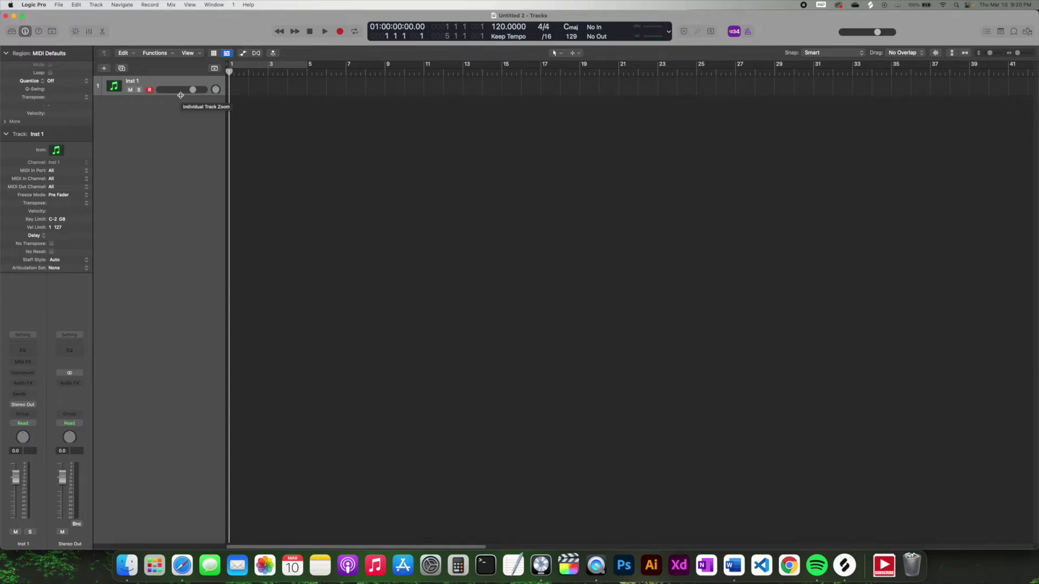
Make the Inst 1 track taller and zoom the timeline to show more bars.
drag(180, 95, 544, 98)
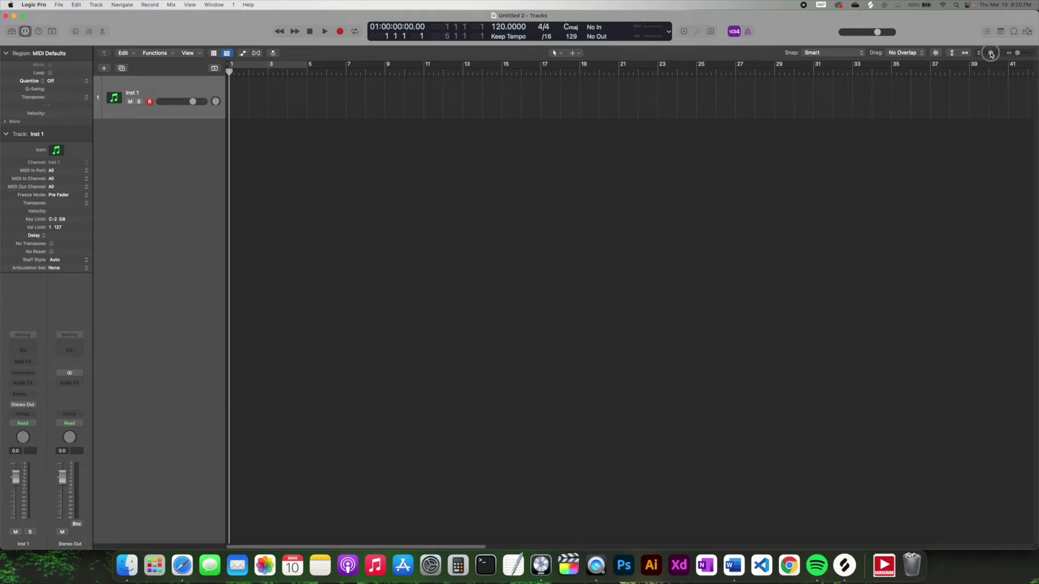
drag(991, 53, 989, 54)
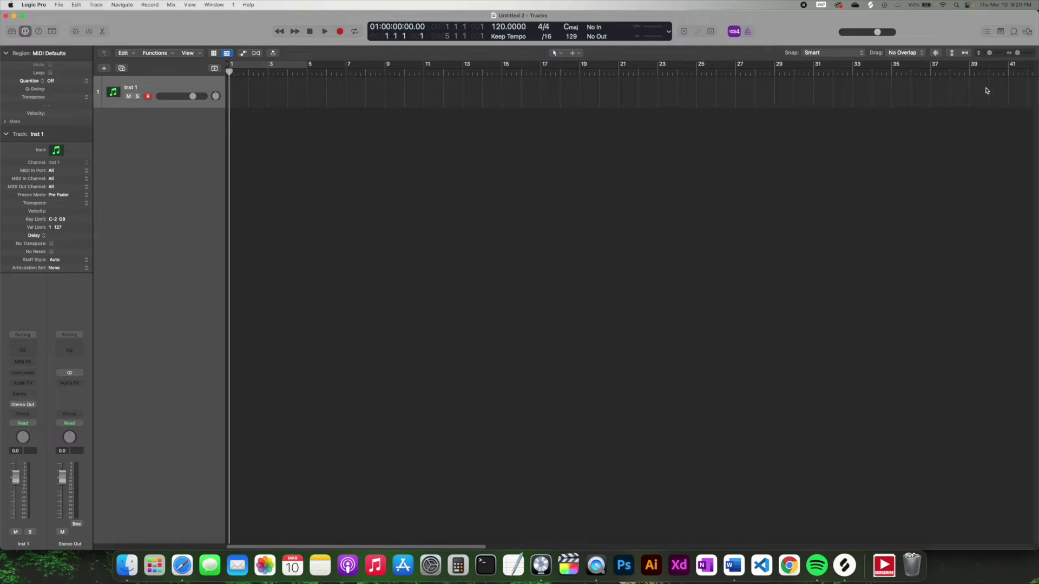
drag(1017, 54, 1017, 54)
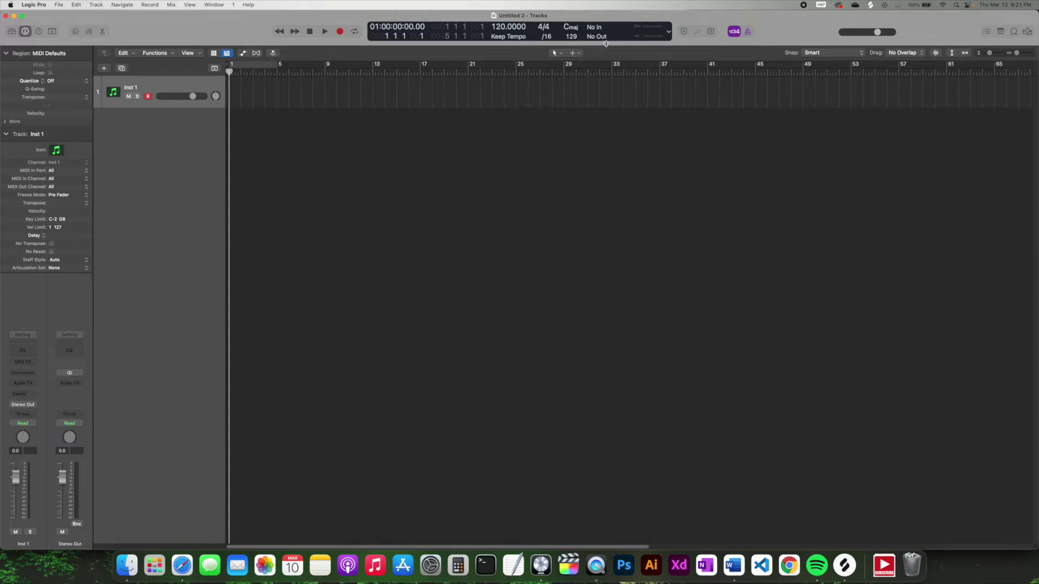
Show the toolbar of extra editing commands, then hide it again.
click(523, 51)
drag(523, 51, 524, 95)
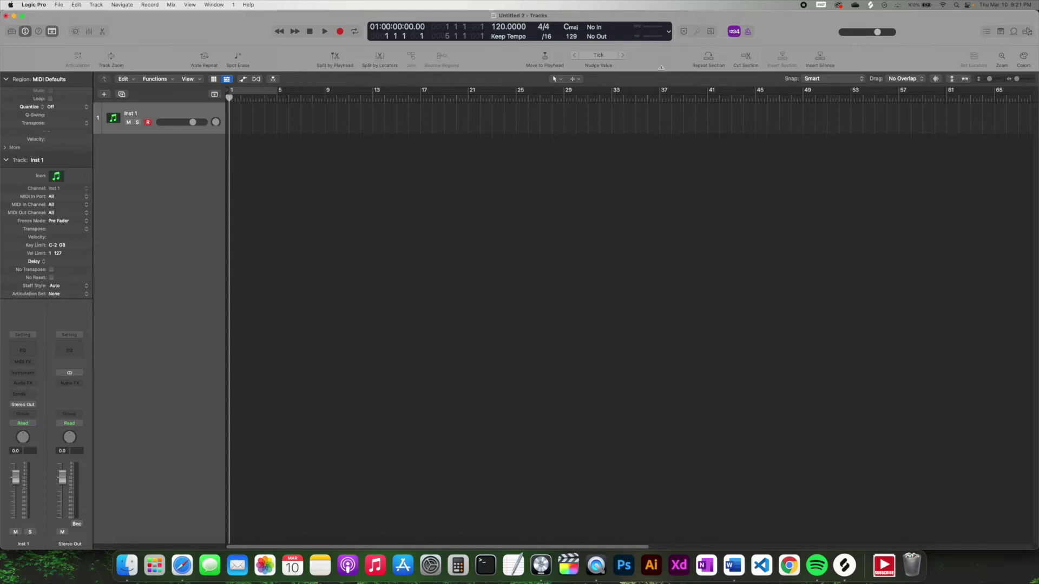
drag(661, 68, 662, 54)
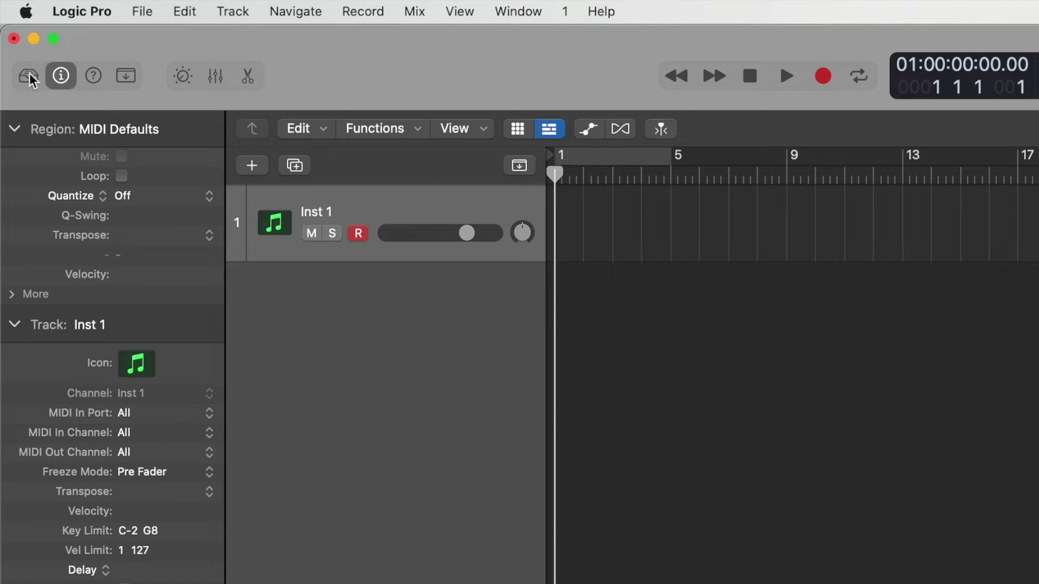
Open the Library and list the Bass patches, including Fingerstyle and Liverpool Bass.
click(30, 73)
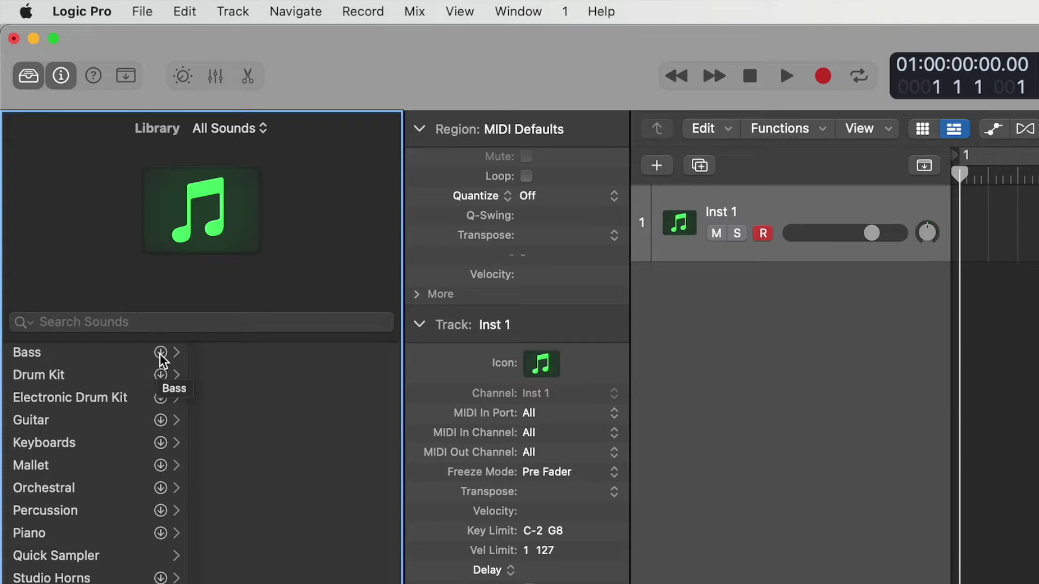
click(132, 354)
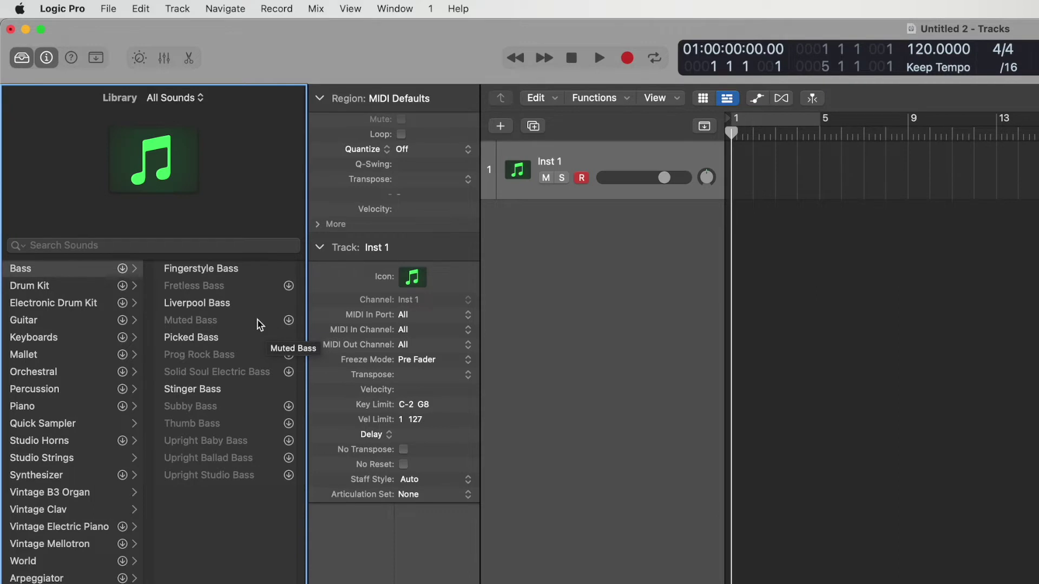
Toggle the Library and Inspector panes, ending with both hidden.
key(i)
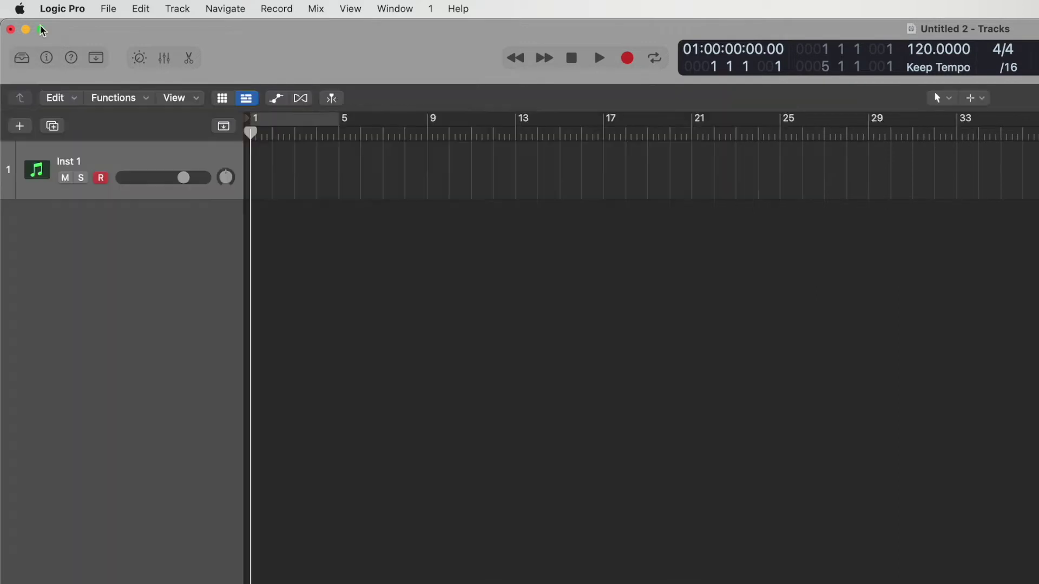
click(47, 58)
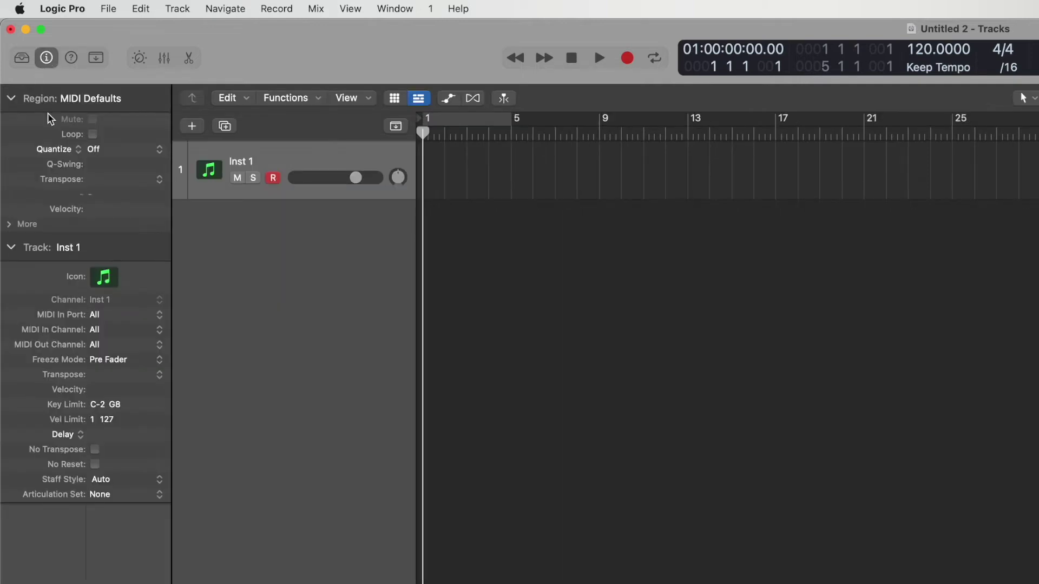
click(20, 58)
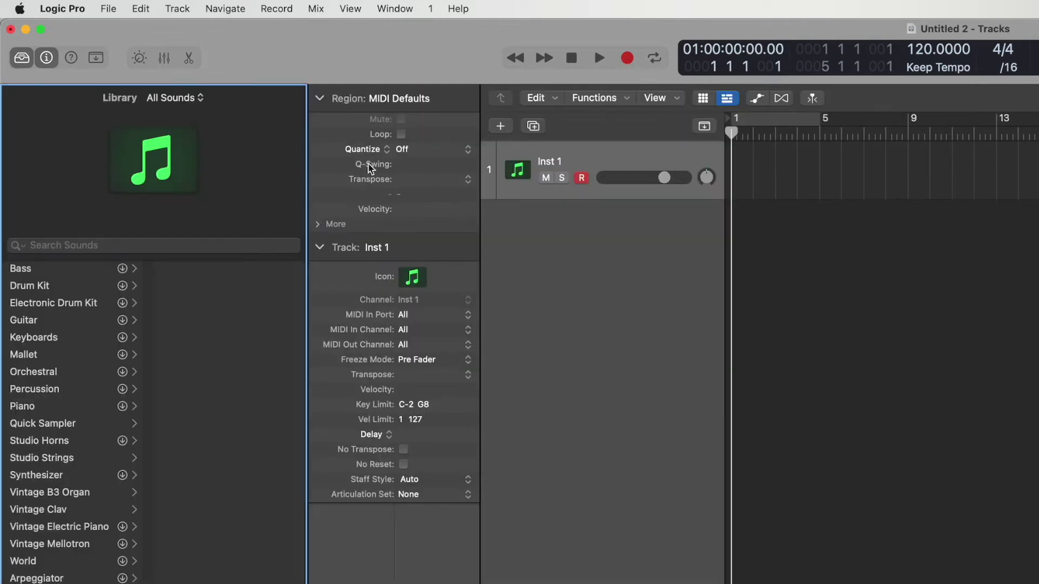
click(27, 64)
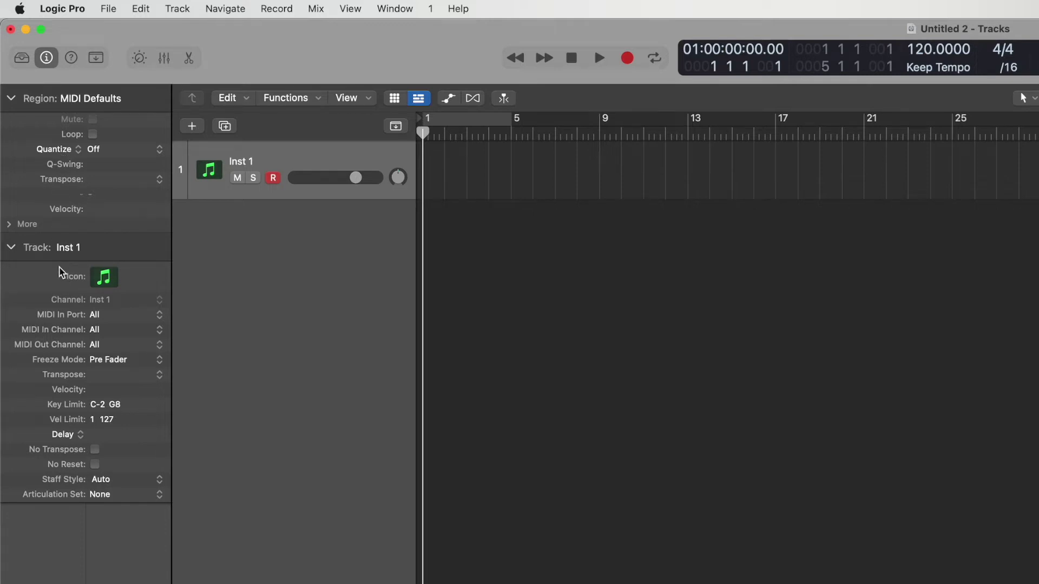
key(i)
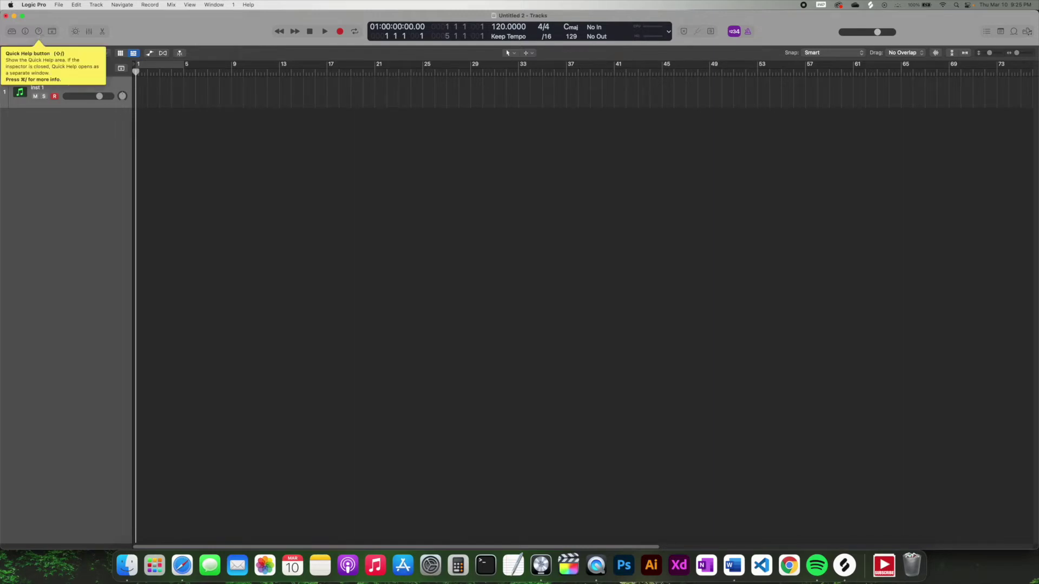
click(38, 32)
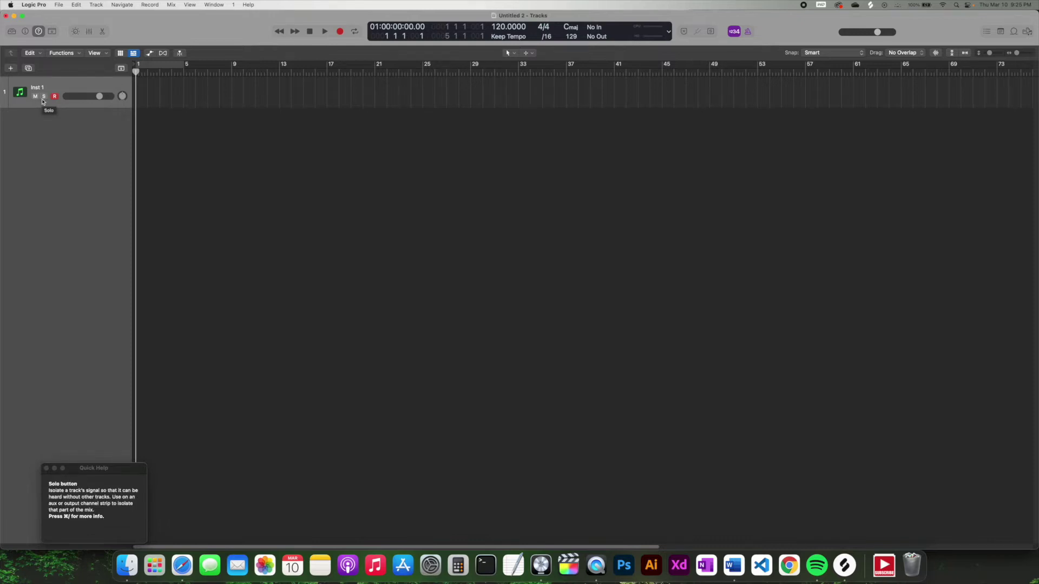
click(39, 30)
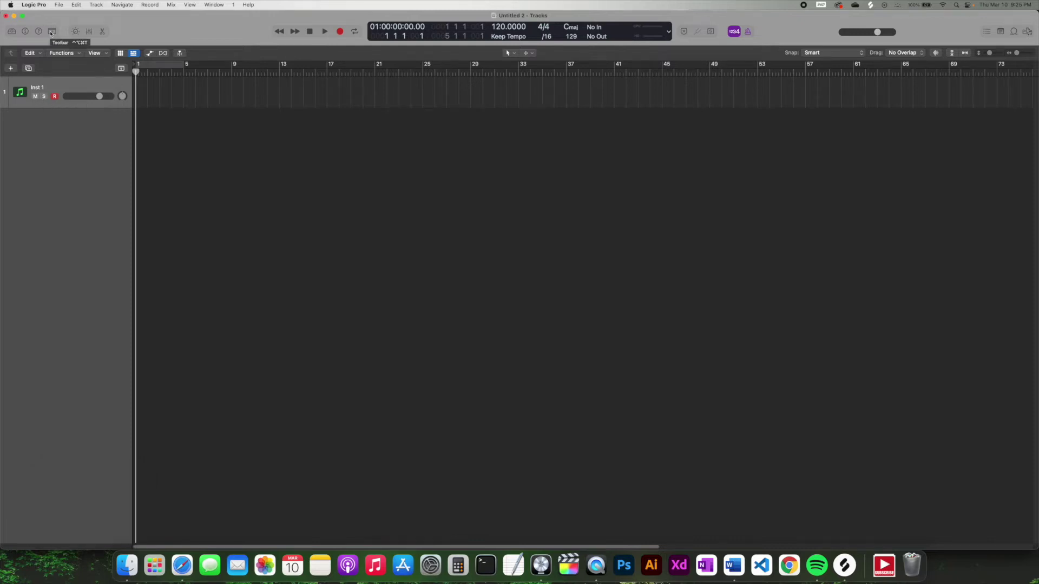
Toggle the toolbar on and off, then show the Mixer with Inst 1, Stereo Out and Master.
click(51, 31)
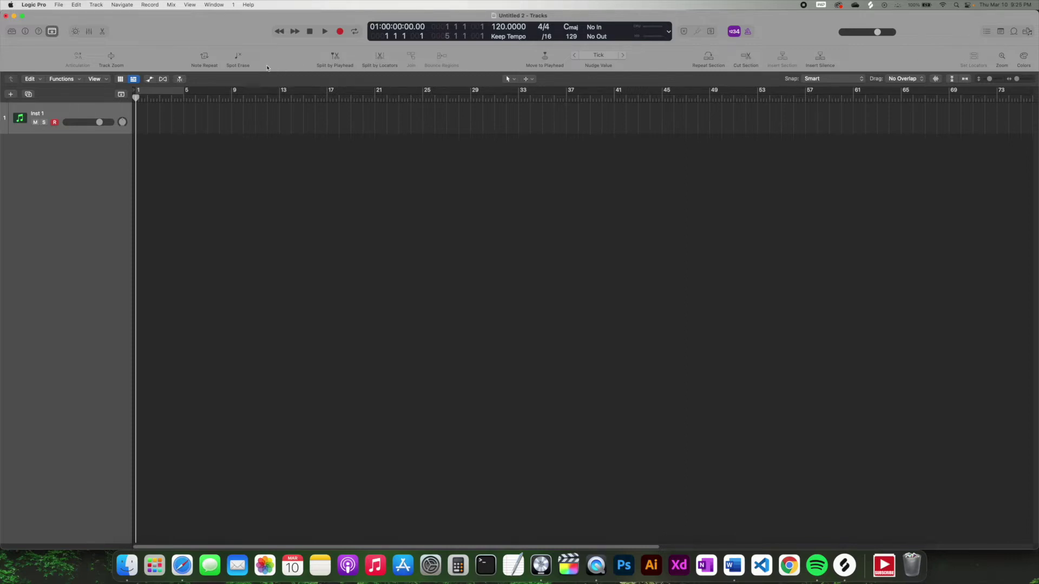
click(53, 31)
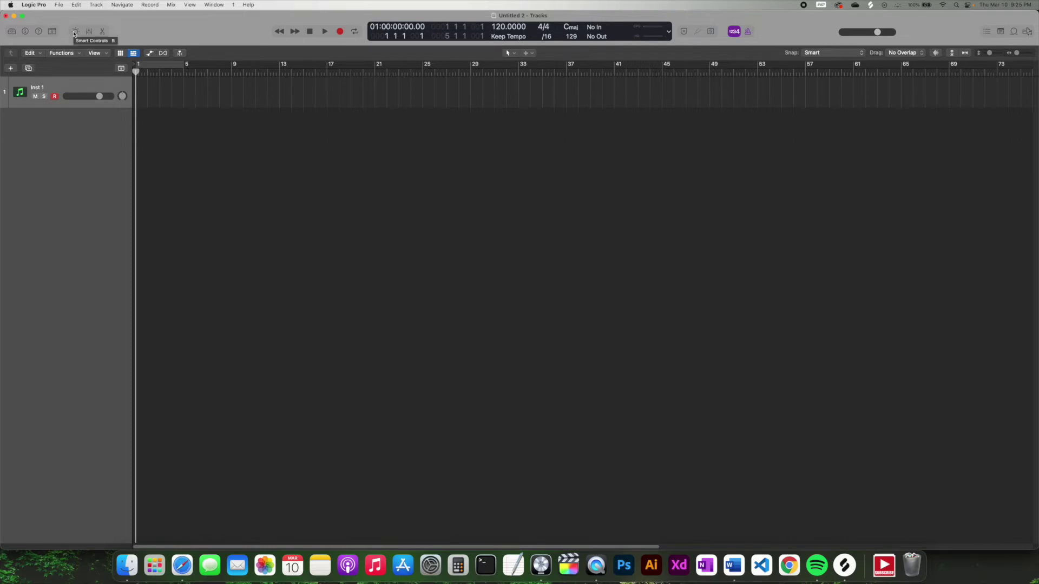
click(89, 31)
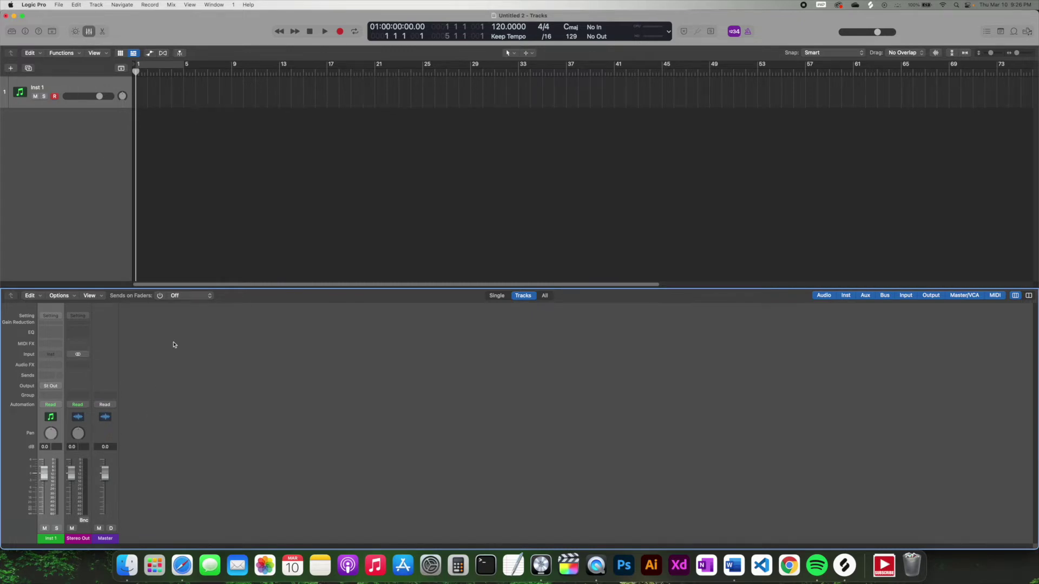
Return key focus from the Mixer to the Tracks area with Tab.
key(Tab)
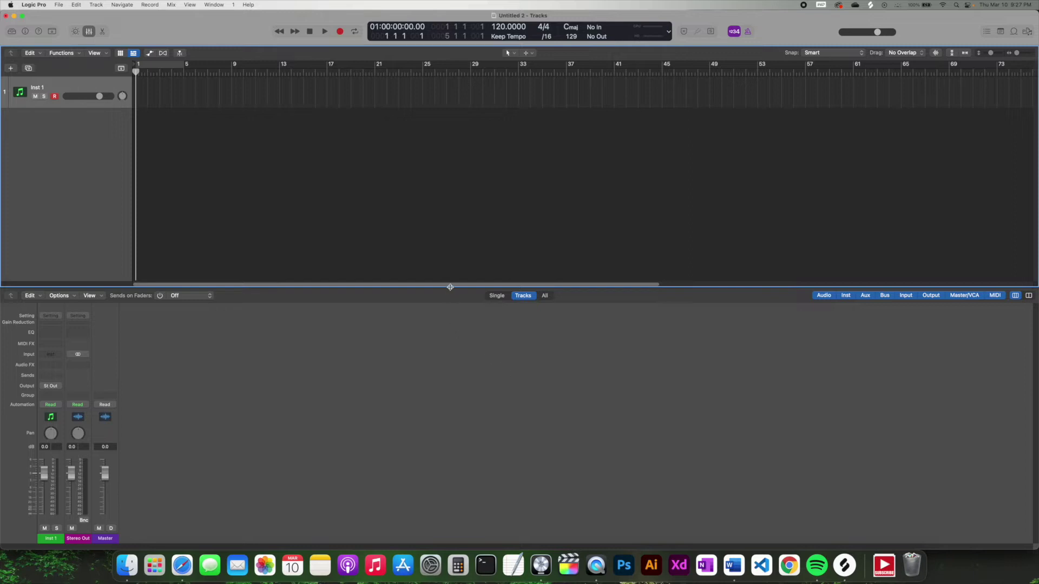
Shorten the Mixer area, then replace it with the Piano Roll editor for Inst 1.
drag(452, 287, 443, 473)
click(89, 31)
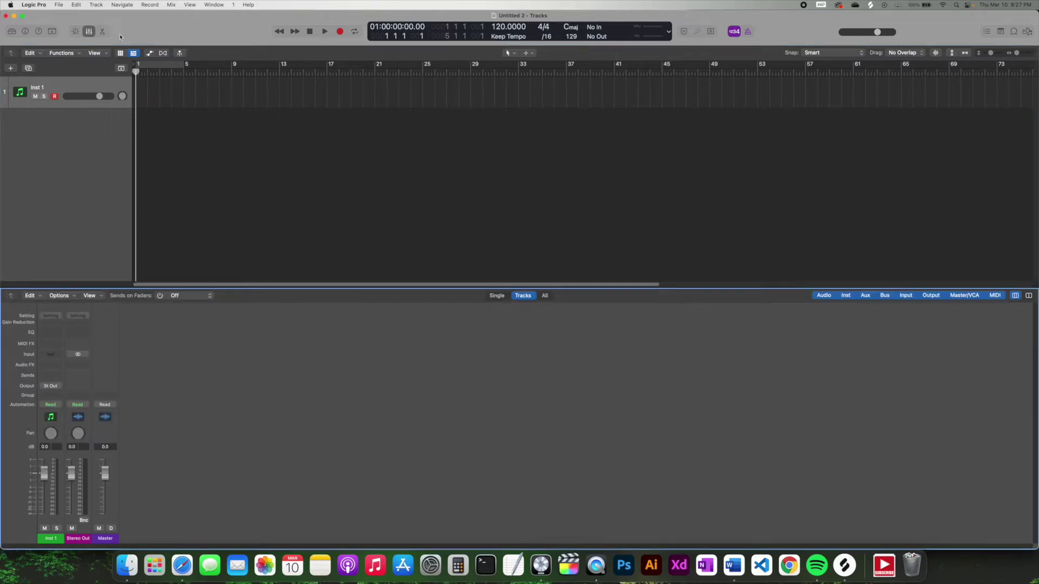
click(103, 32)
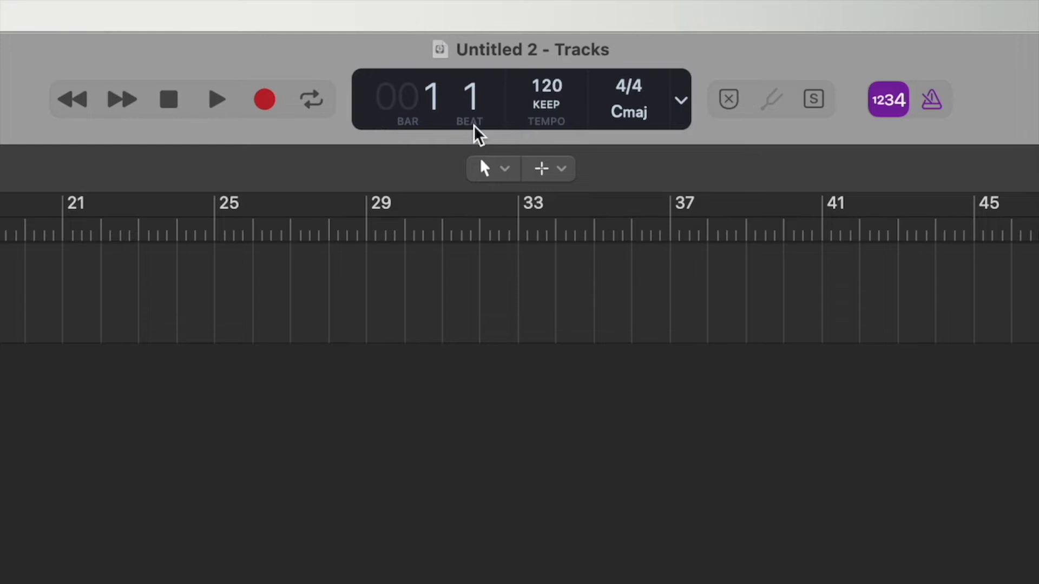
drag(3, 141, 87, 141)
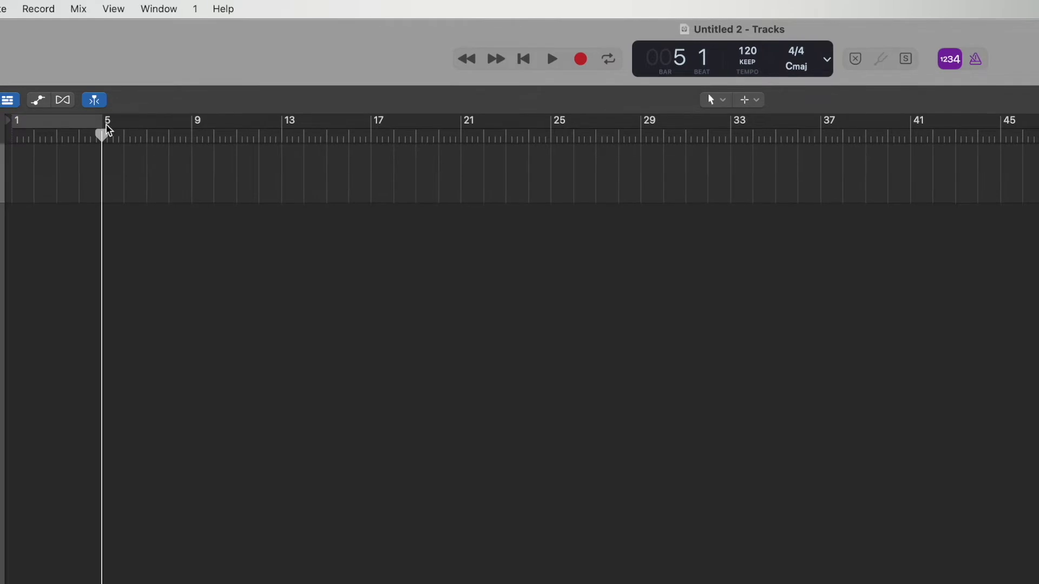
drag(122, 132, 308, 134)
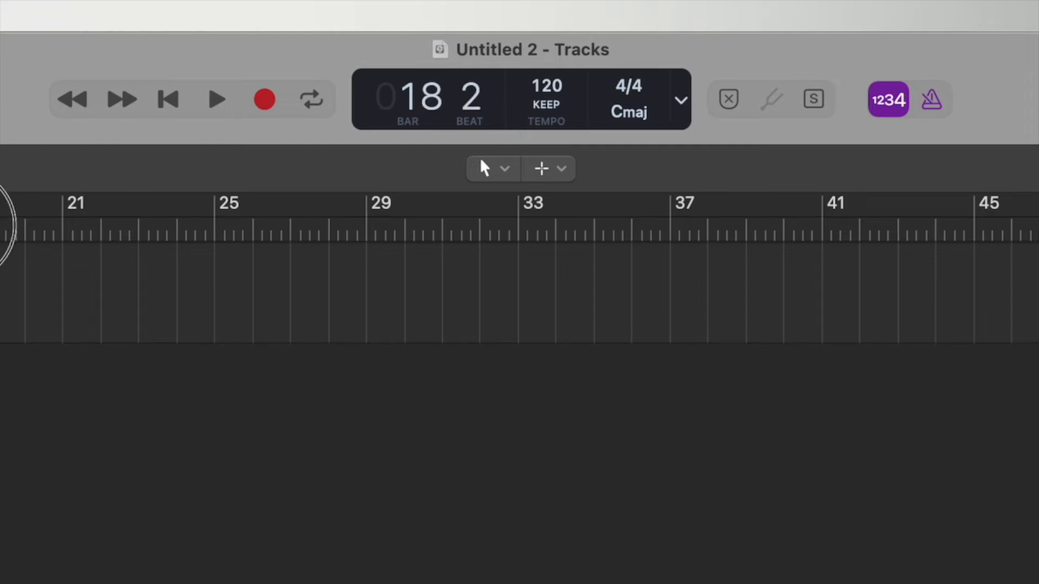
mouse_move(2, 225)
mouse_down()
mouse_move(101, 228)
mouse_move(0, 228)
mouse_up()
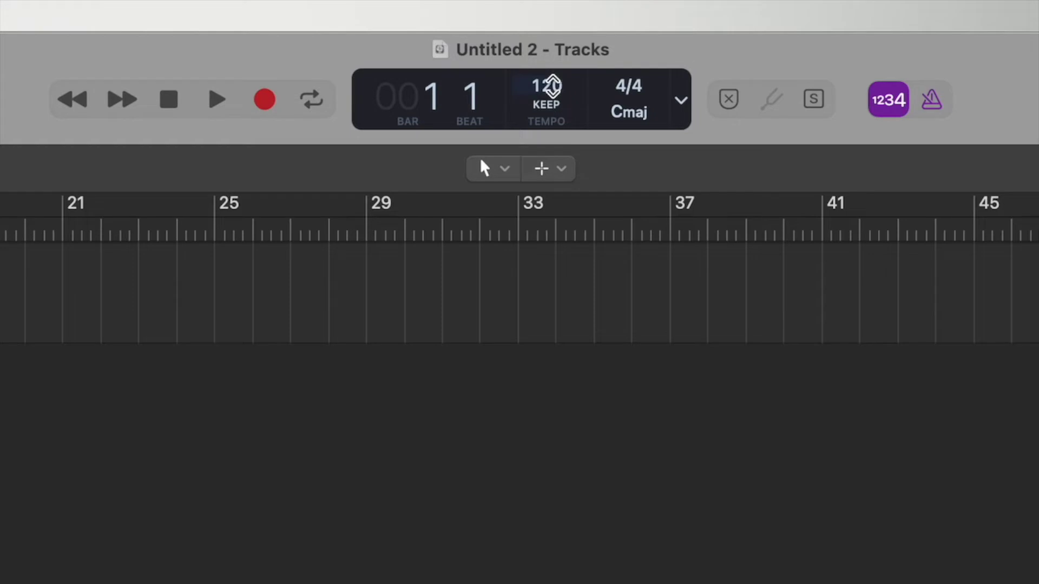
Raise the tempo from 120 to 148 BPM, leaving Smart Tempo on Keep Project Tempo.
drag(546, 86, 546, 108)
click(548, 105)
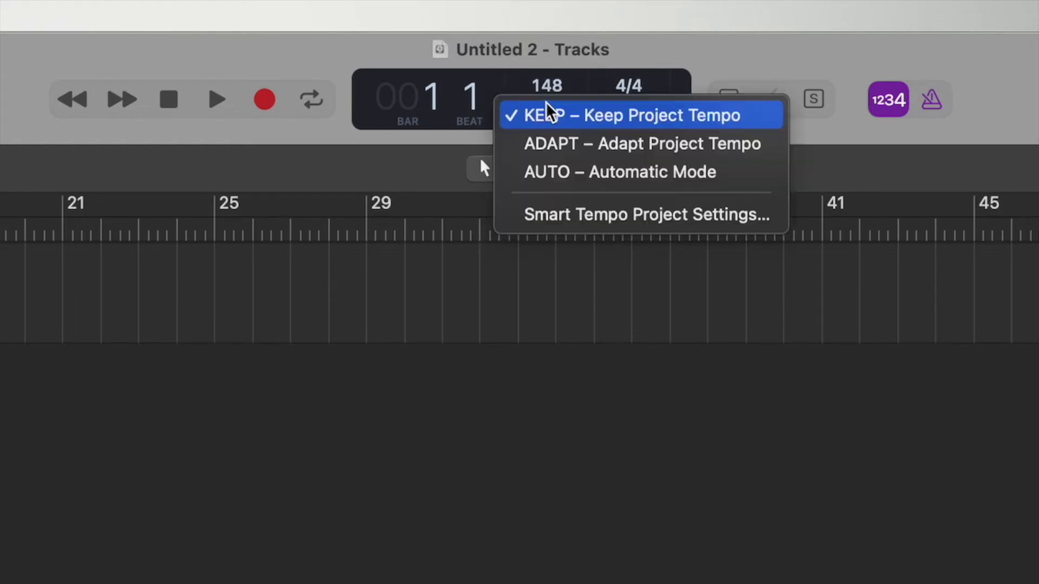
click(606, 120)
drag(540, 88, 629, 97)
click(630, 93)
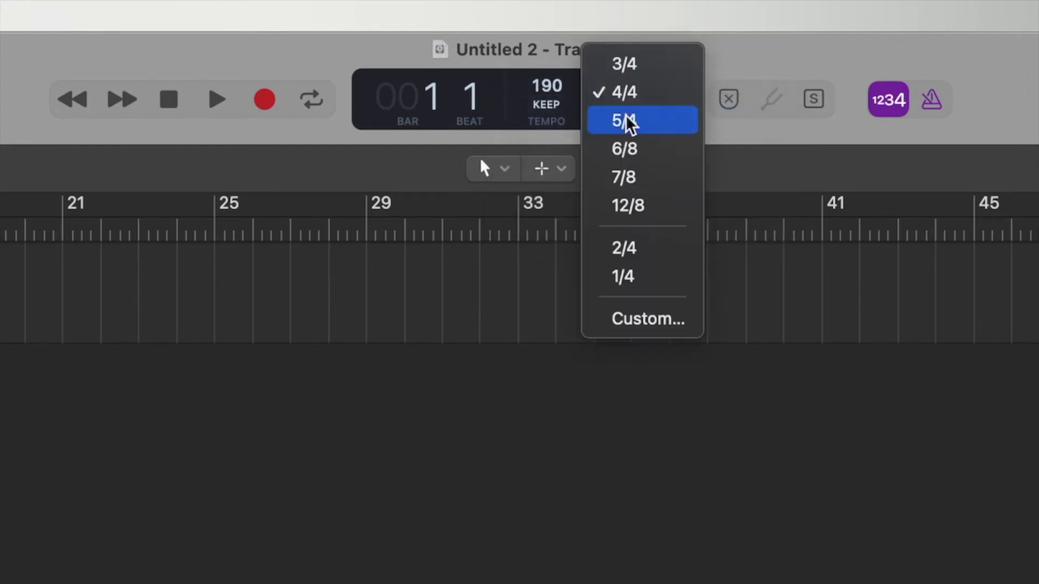
click(744, 123)
click(636, 116)
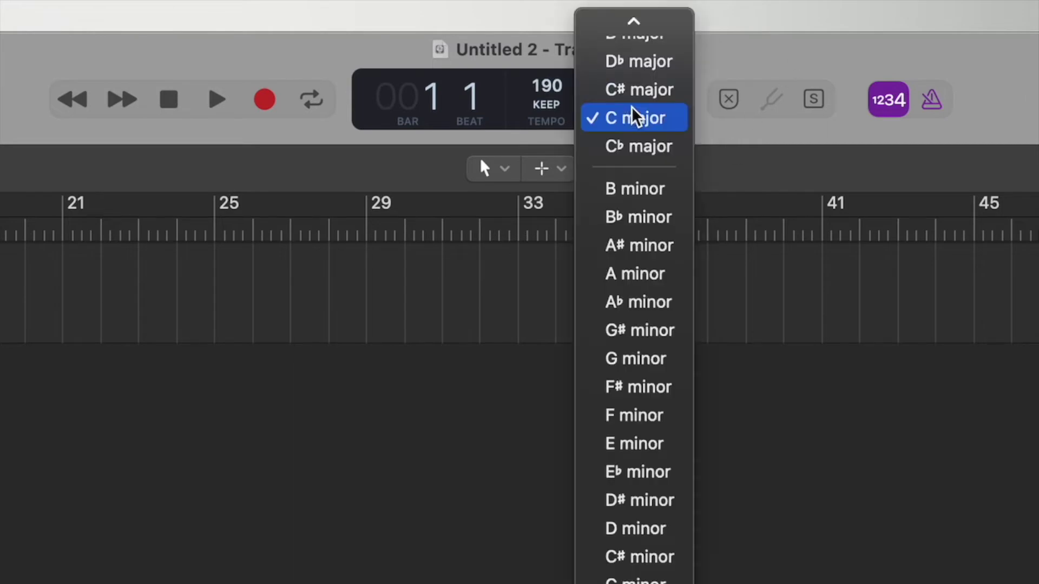
mouse_move(652, 10)
click(830, 257)
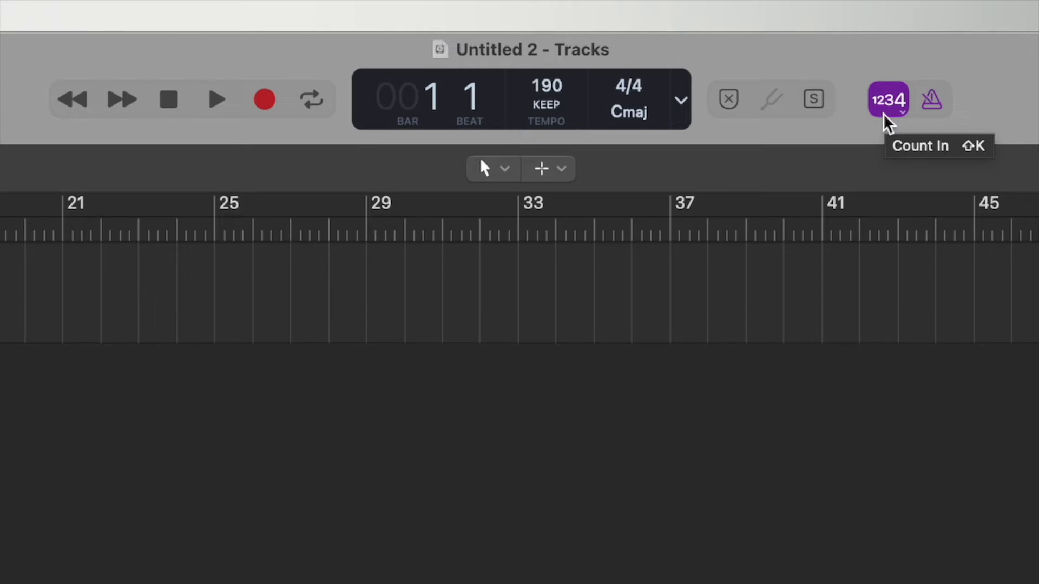
Turn on the metronome click in the control bar.
click(931, 103)
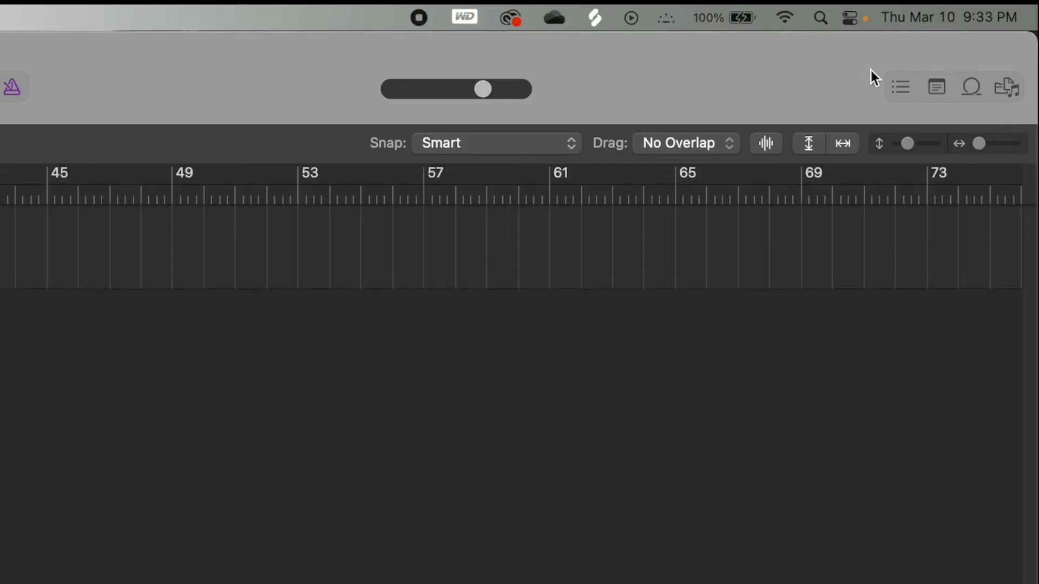
In the project notes, type 'Lyrics:' then 'Roses are red violets are blue' and 'Subscribe to Decent Views' on separate lines.
click(894, 85)
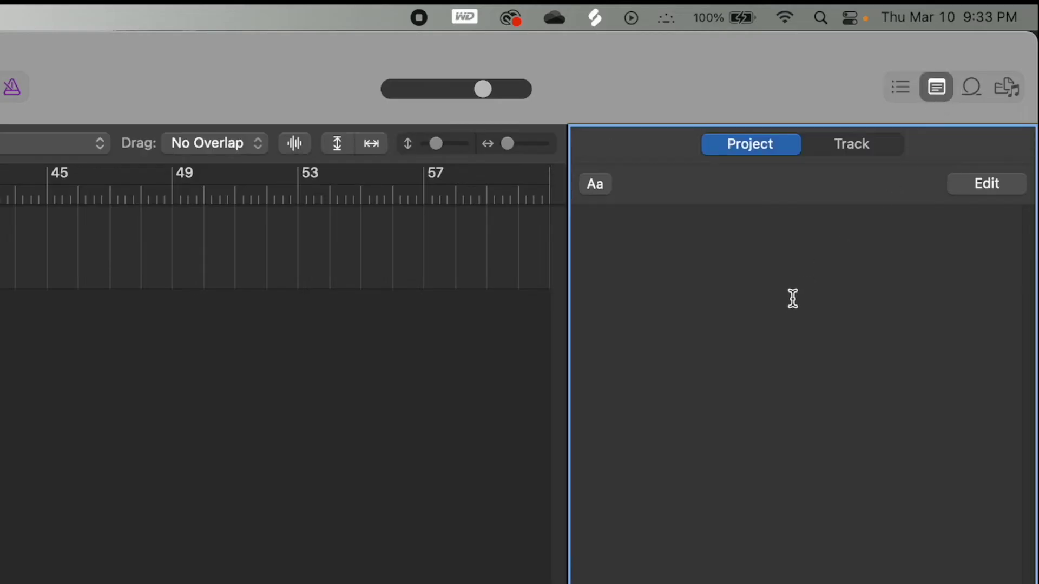
click(632, 234)
text(vhjvhjvhv)
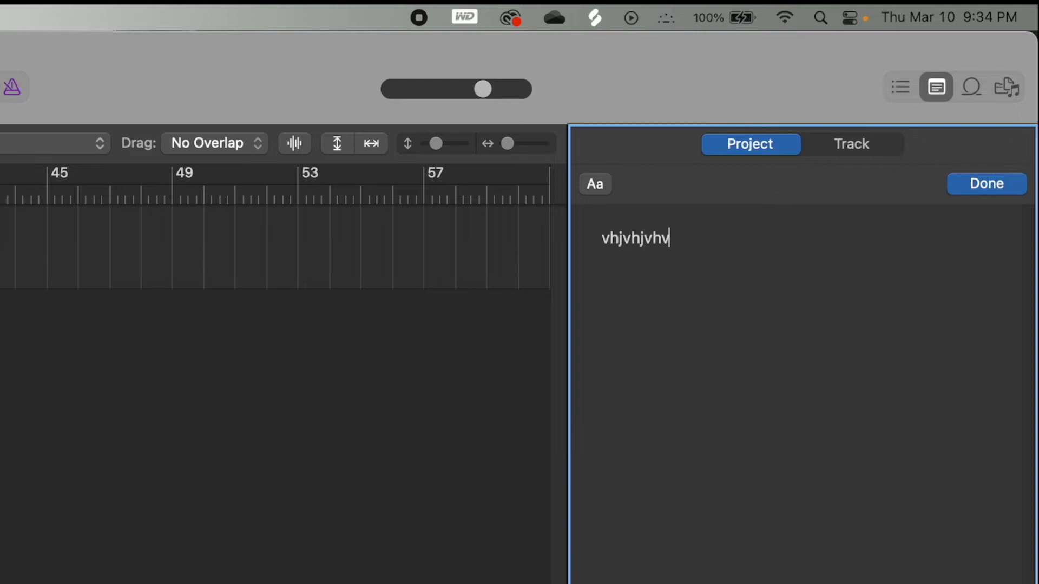
key(BackSpace)
key(BackSpace)
key(BackSpace)
key(BackSpace)
key(BackSpace)
key(BackSpace)
key(BackSpace)
key(BackSpace)
key(BackSpace)
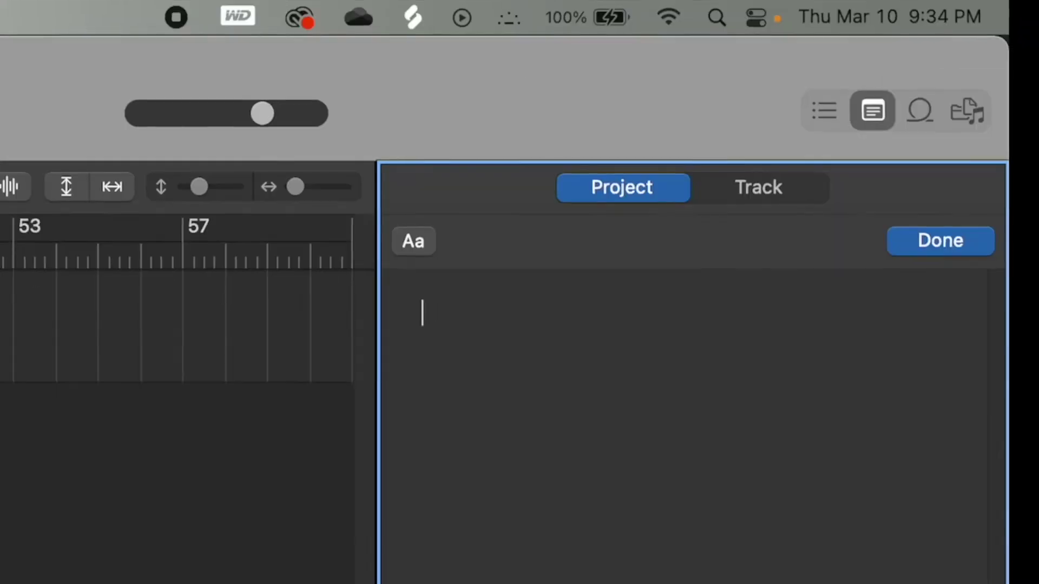
text(Lyrics:)
key(Return)
key(Return)
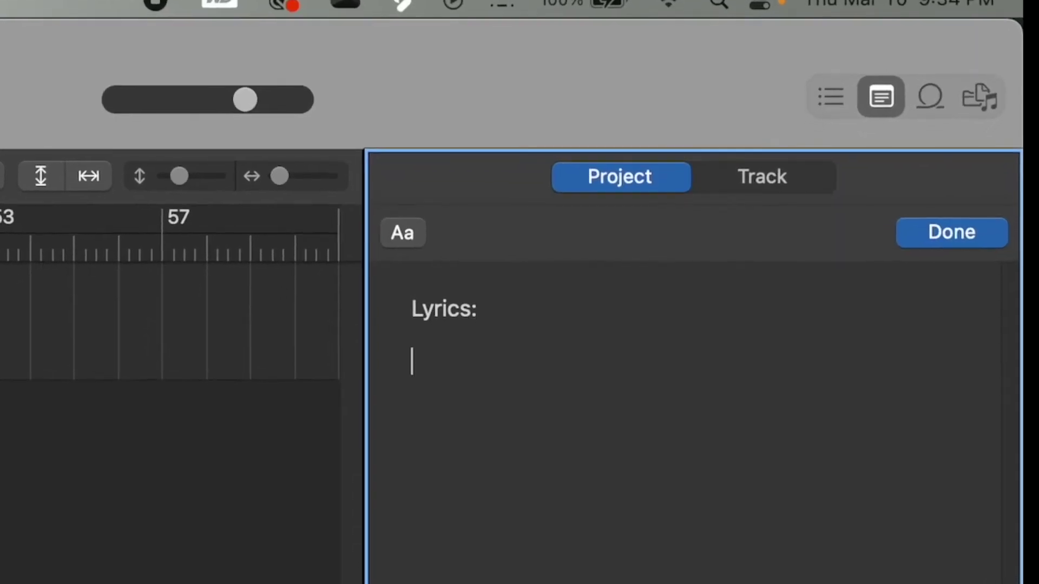
text(Roses are red violets)
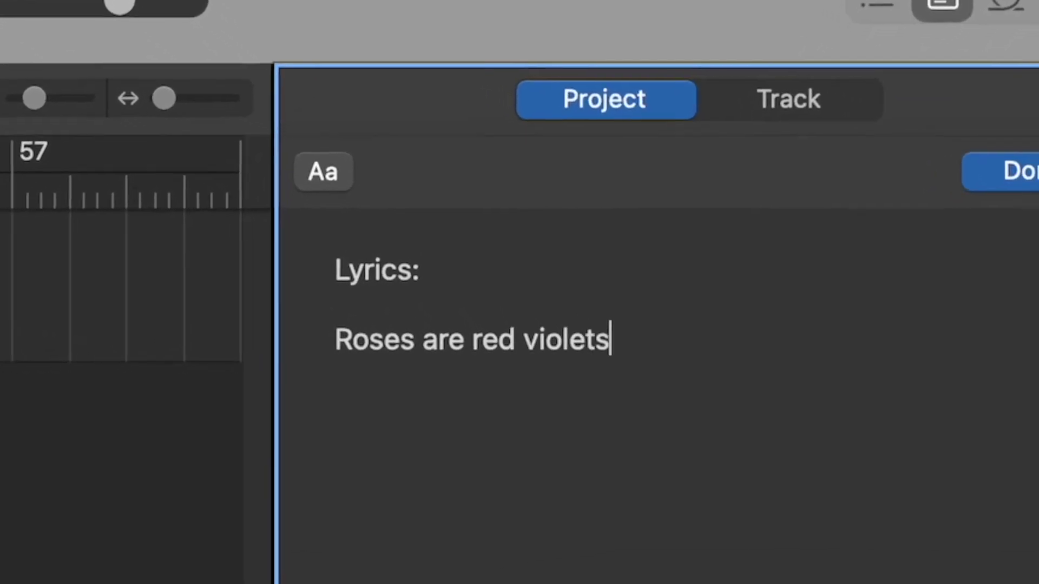
text( are blue)
key(Return)
text(Subscri)
text(be to Decent Views)
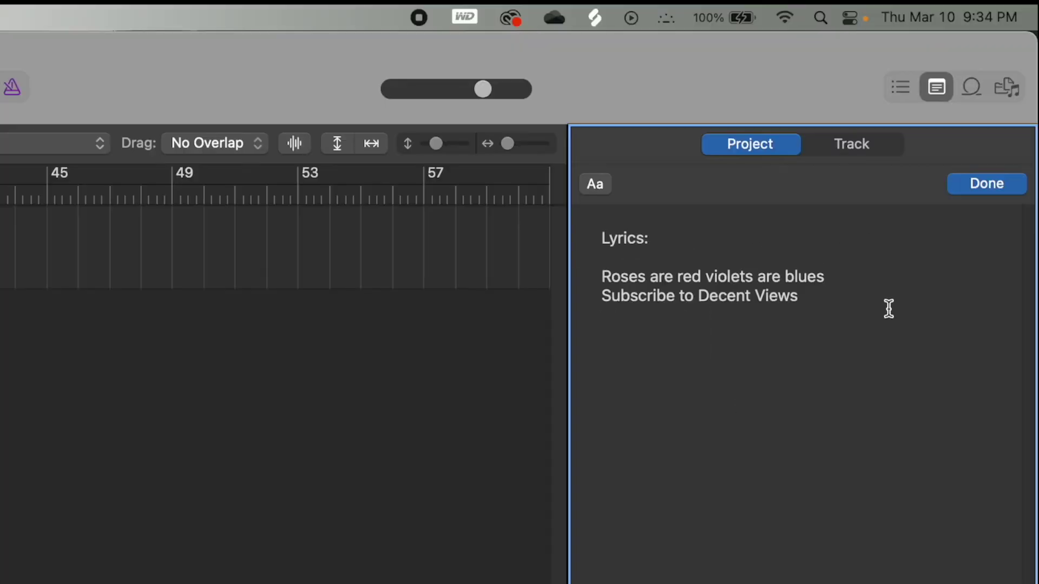
Finish editing the notes and hide the Note Pad.
click(975, 187)
click(937, 86)
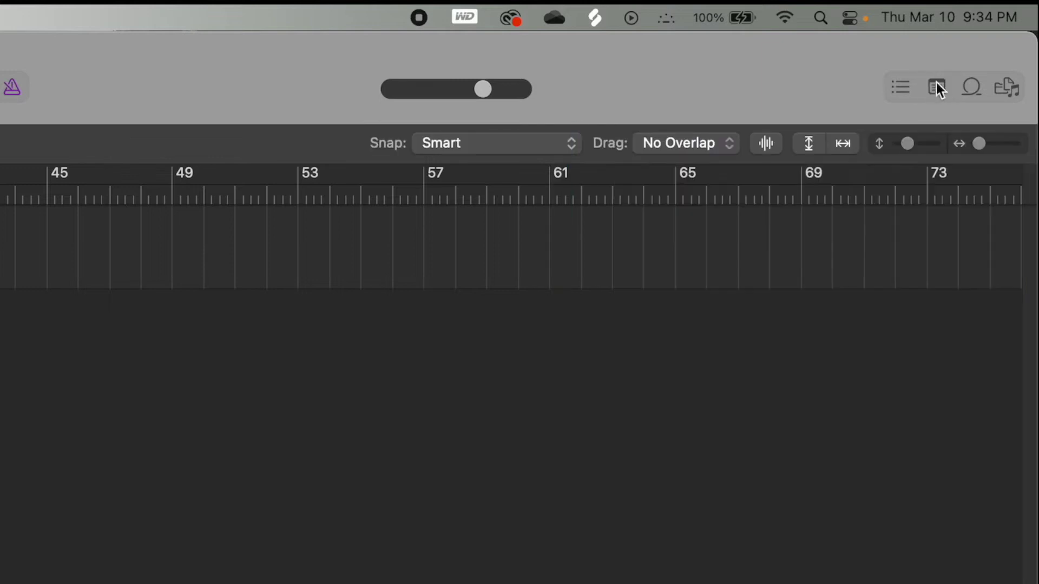
click(937, 90)
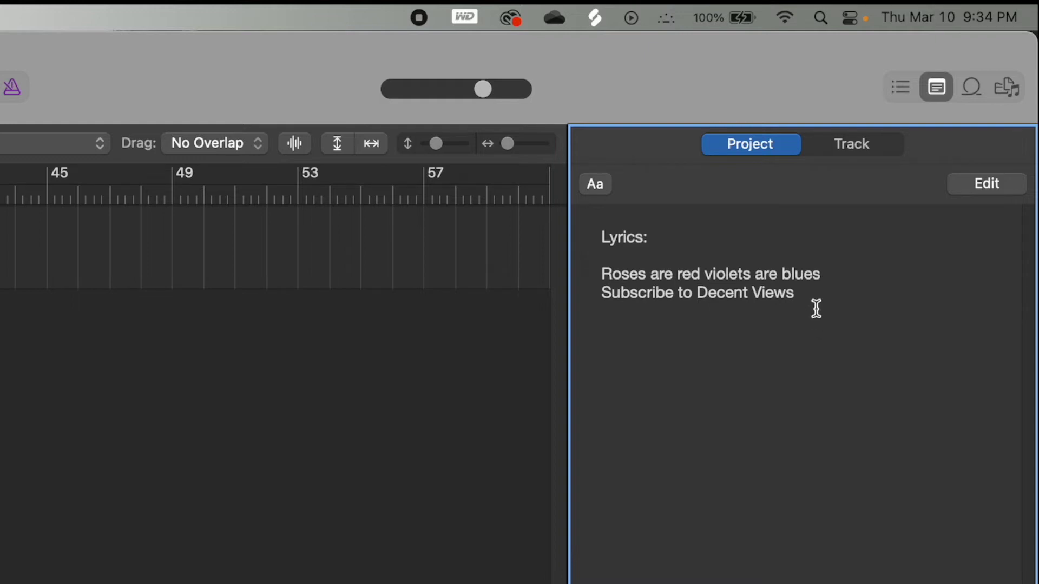
click(937, 87)
click(972, 89)
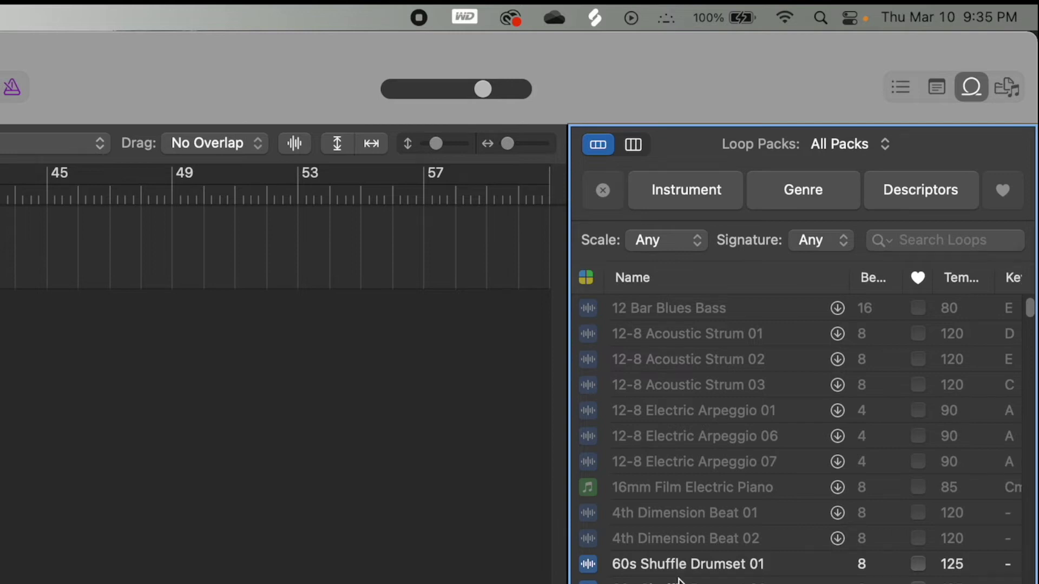
click(1005, 92)
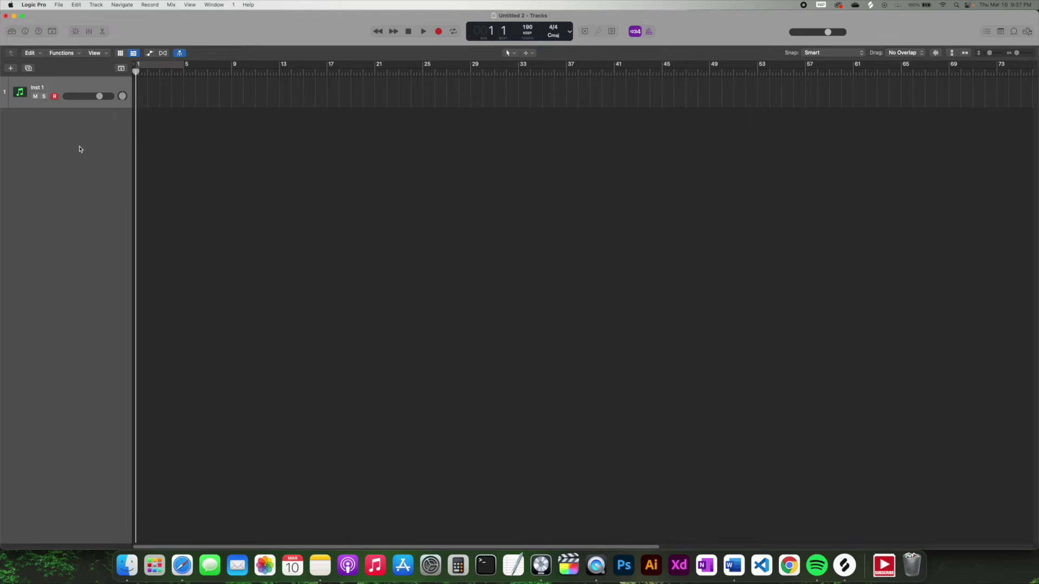
Load the Grand Piano and Pad patch from the Library's Piano category onto track 1.
click(11, 32)
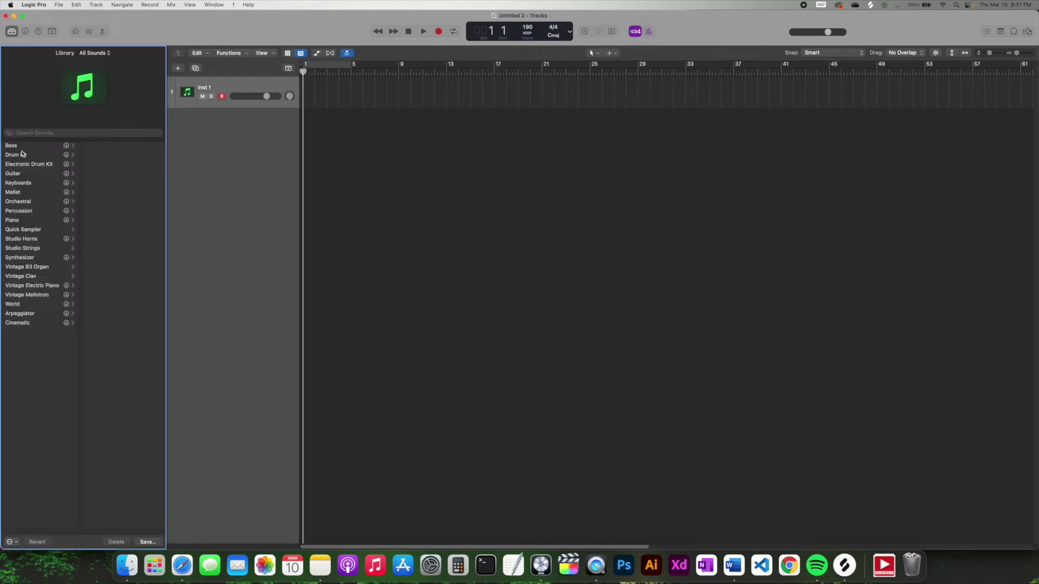
click(17, 222)
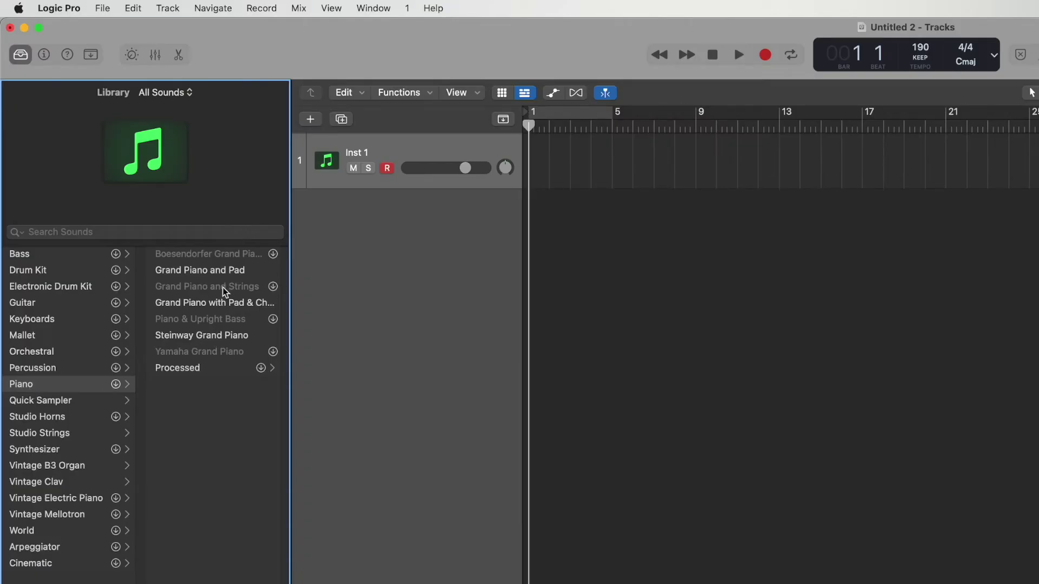
click(222, 271)
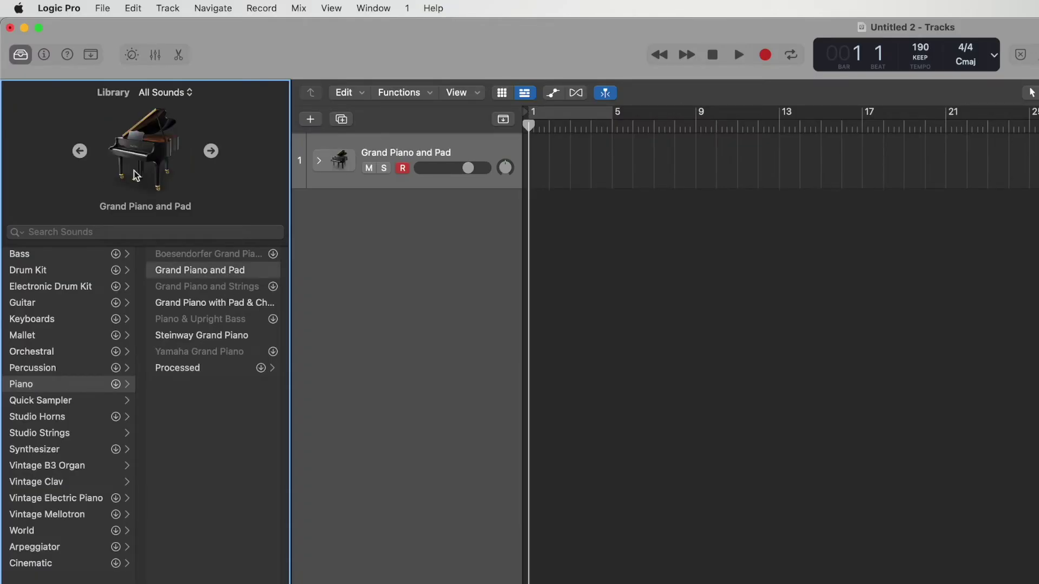
click(488, 152)
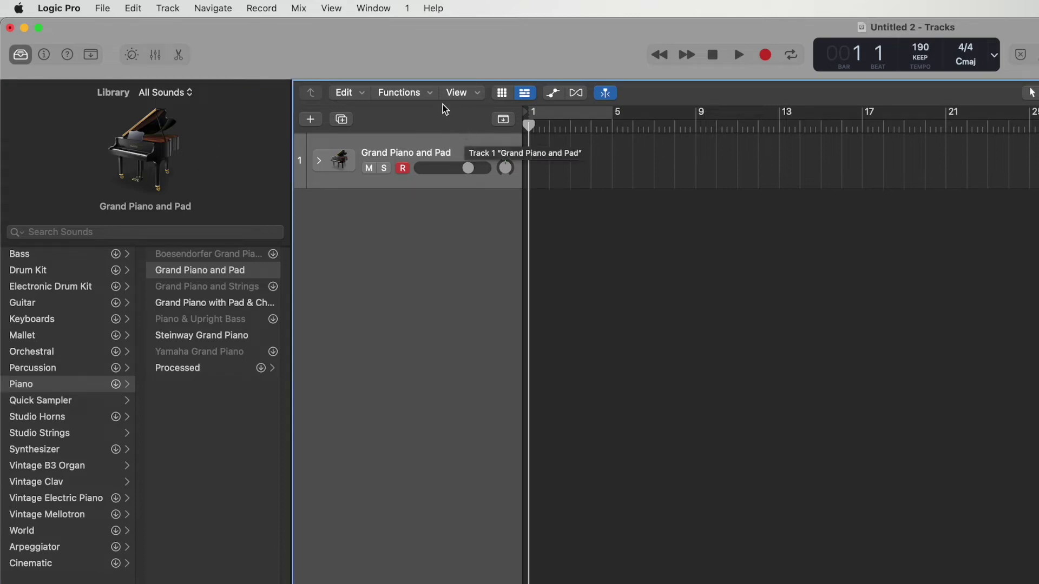
Show Musical Typing from the Window menu, play several rising notes, then an A-D-G chord.
click(372, 12)
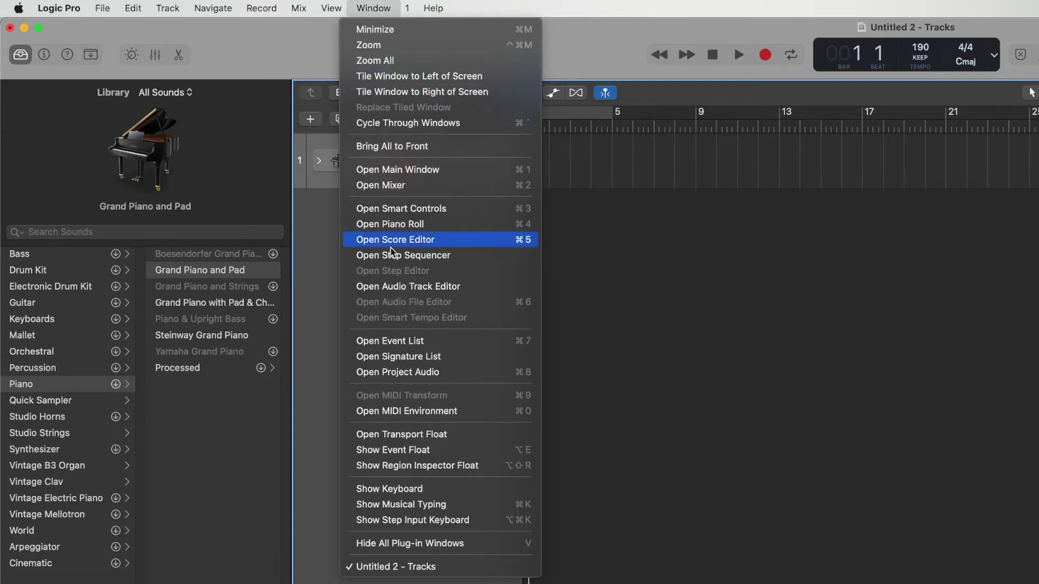
click(392, 505)
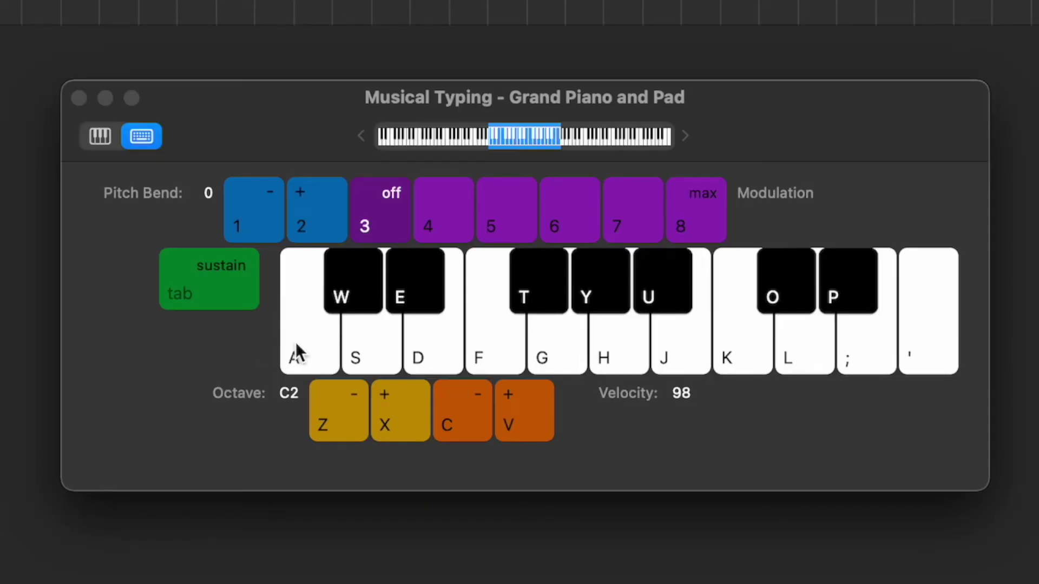
click(364, 346)
click(490, 343)
click(615, 344)
click(693, 346)
click(725, 352)
key(a)
key(d)
key(g)
Close Musical Typing, then draw C3, E3 and G3 notes at the start of bar 1 in the Piano Roll.
click(78, 98)
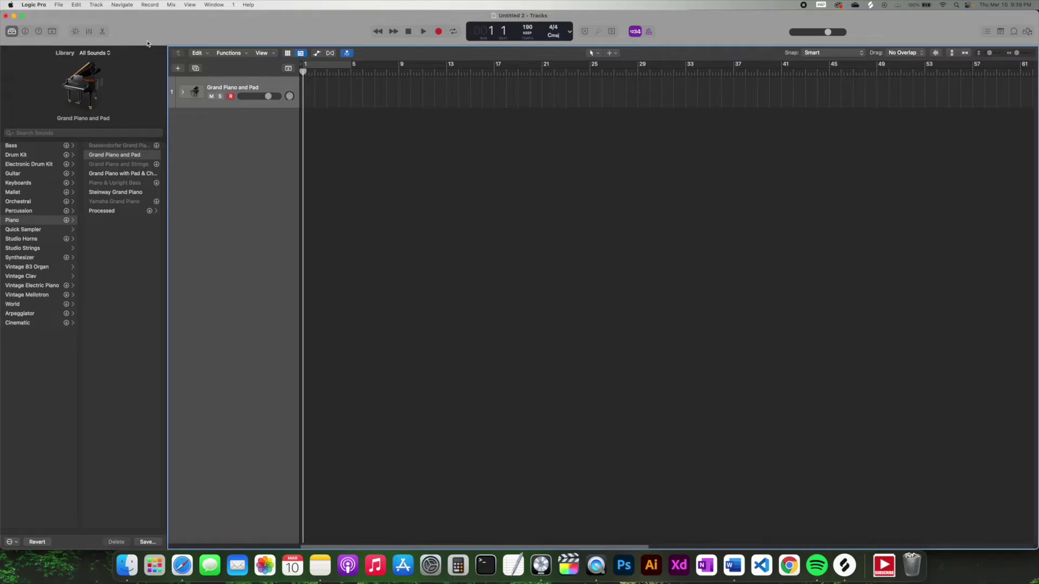
click(102, 31)
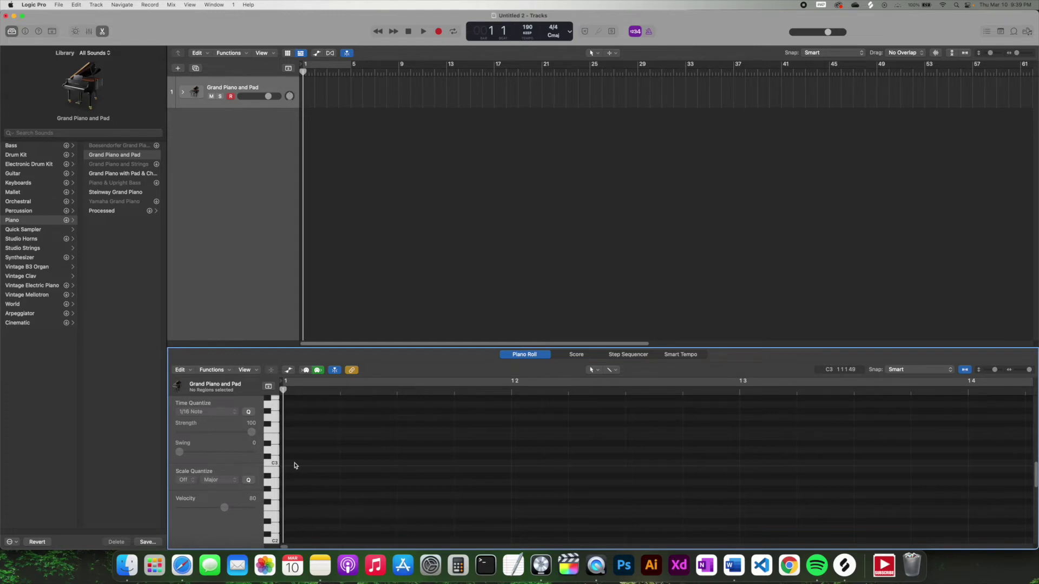
click(297, 466)
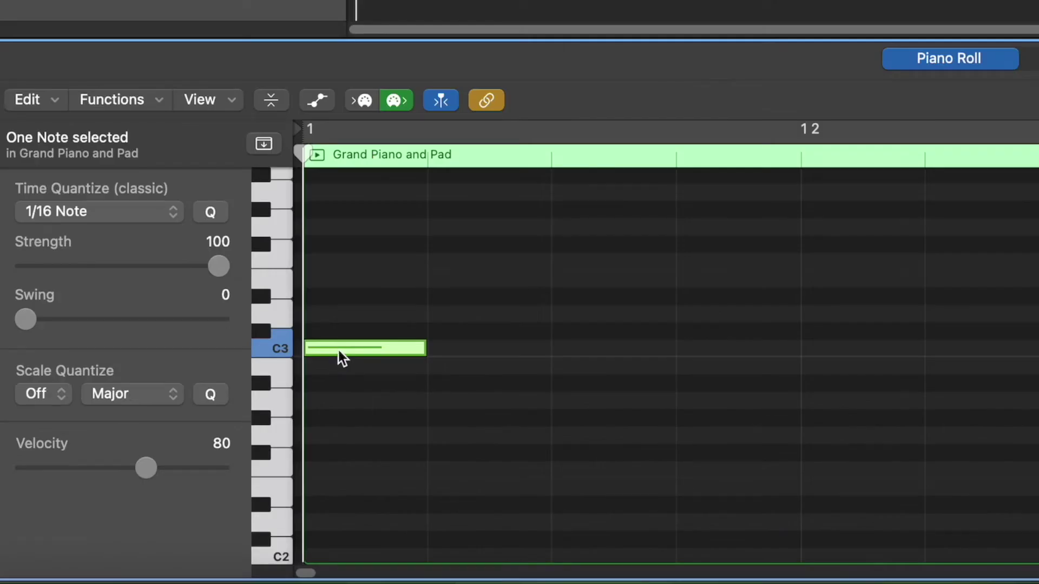
mouse_move(351, 350)
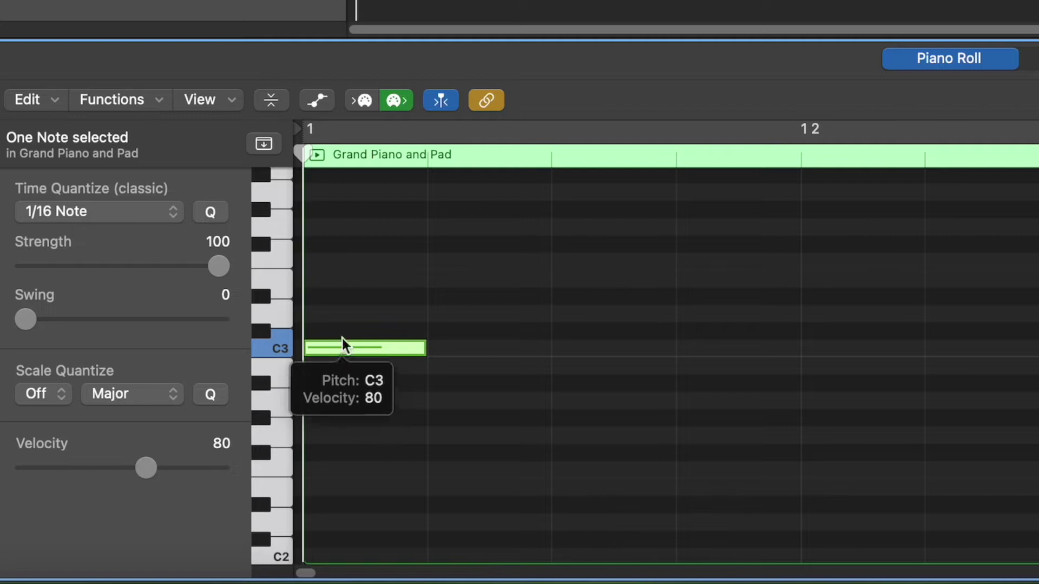
click(346, 280)
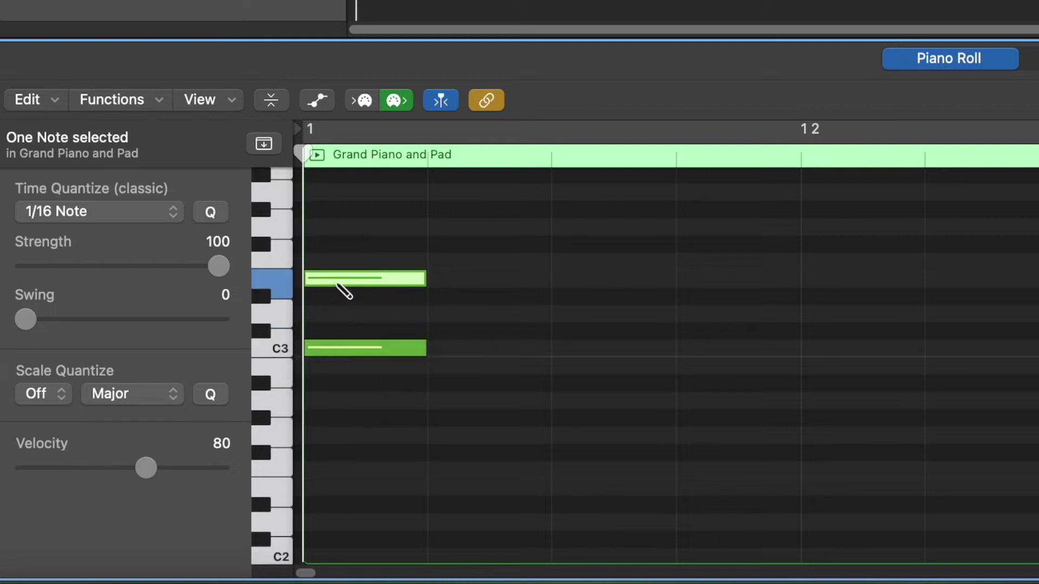
click(364, 228)
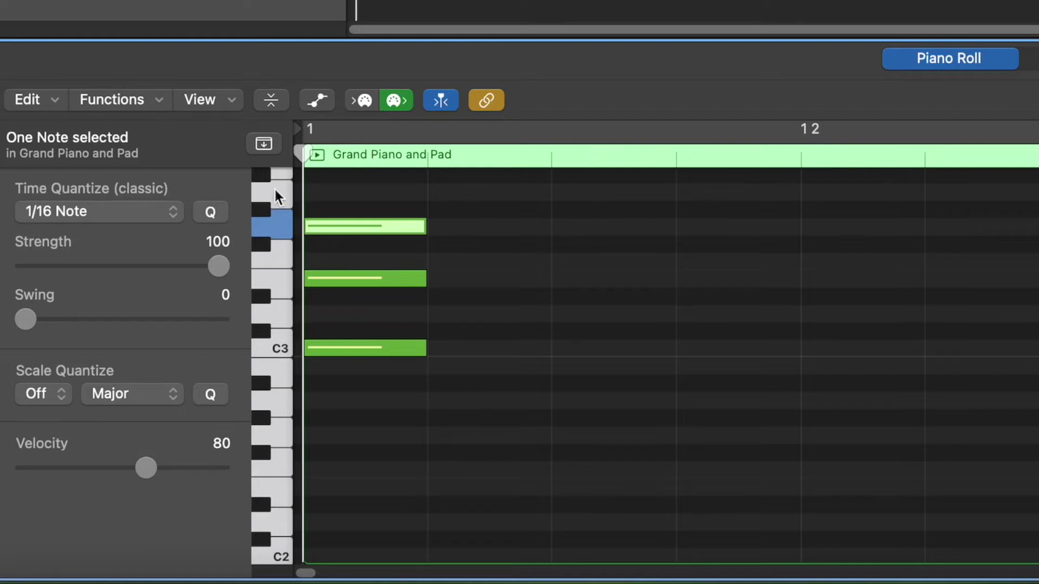
Scroll the Piano Roll keyboard up and down to check the three-note chord.
scroll(284, 210, up, 5)
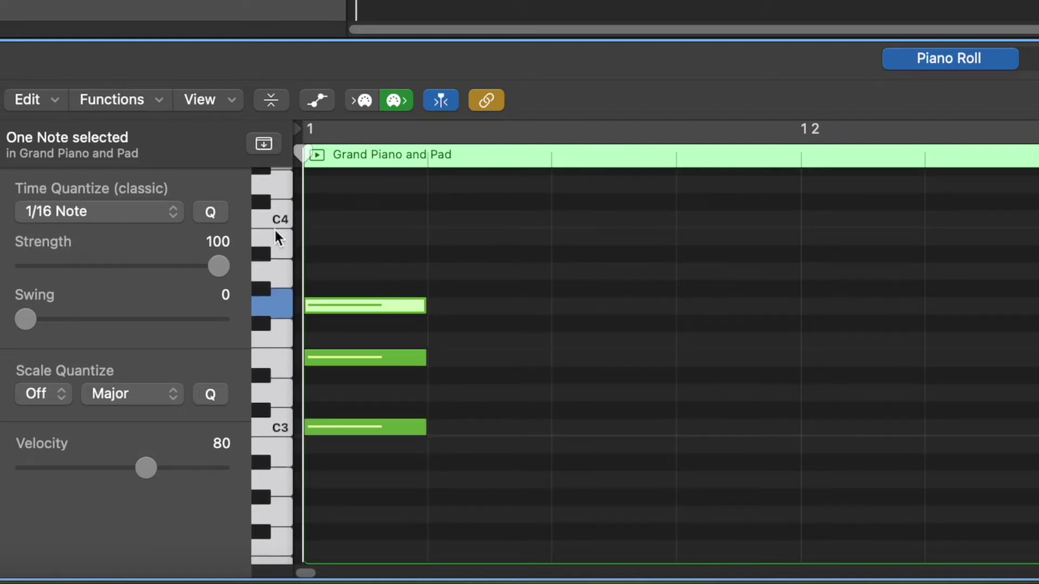
scroll(291, 294, down, 2)
scroll(291, 294, down, 2)
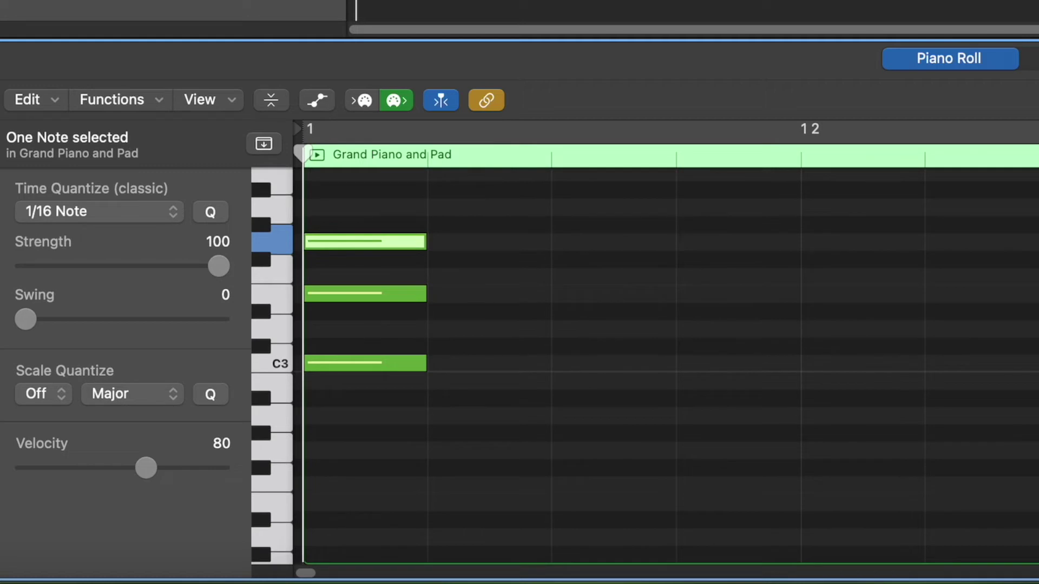
scroll(671, 357, down, 8)
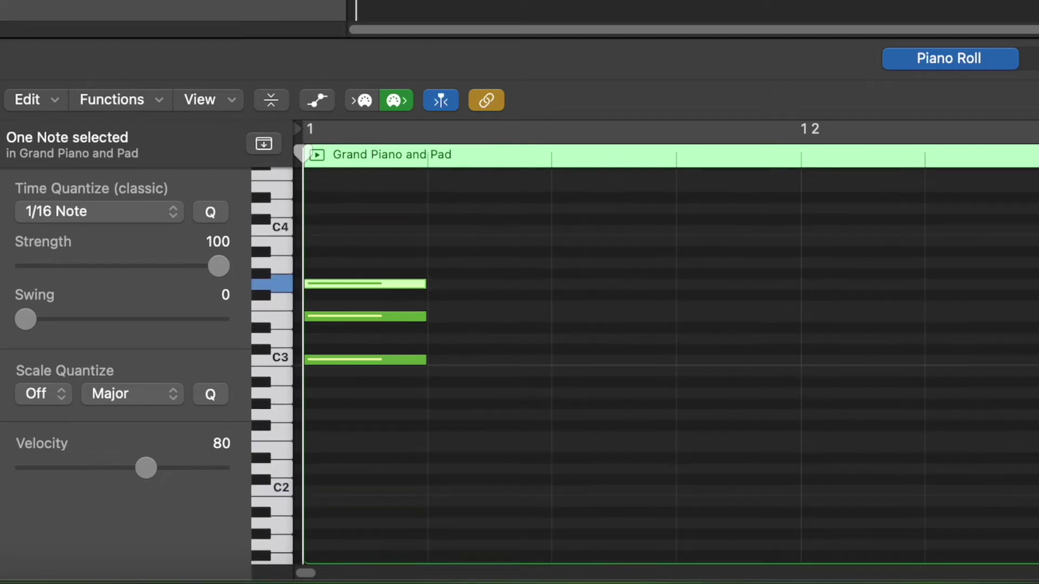
scroll(671, 357, down, 3)
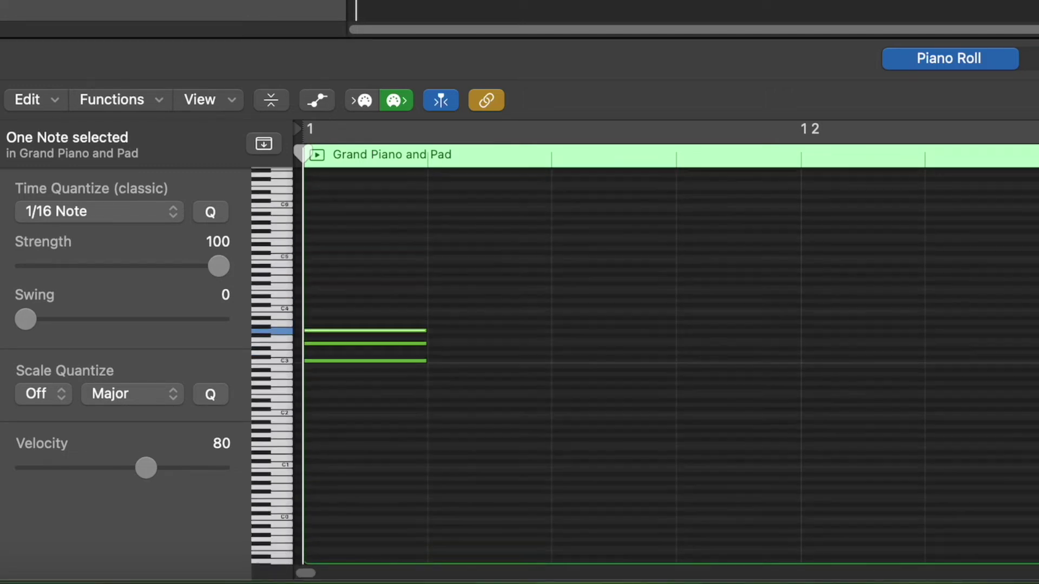
scroll(671, 357, up, 10)
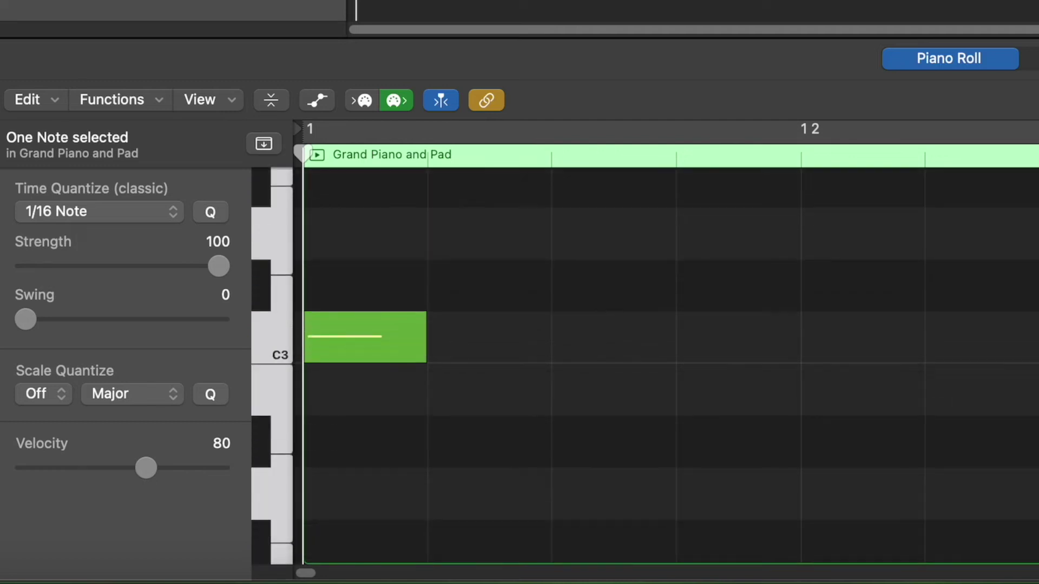
scroll(431, 399, down, 6)
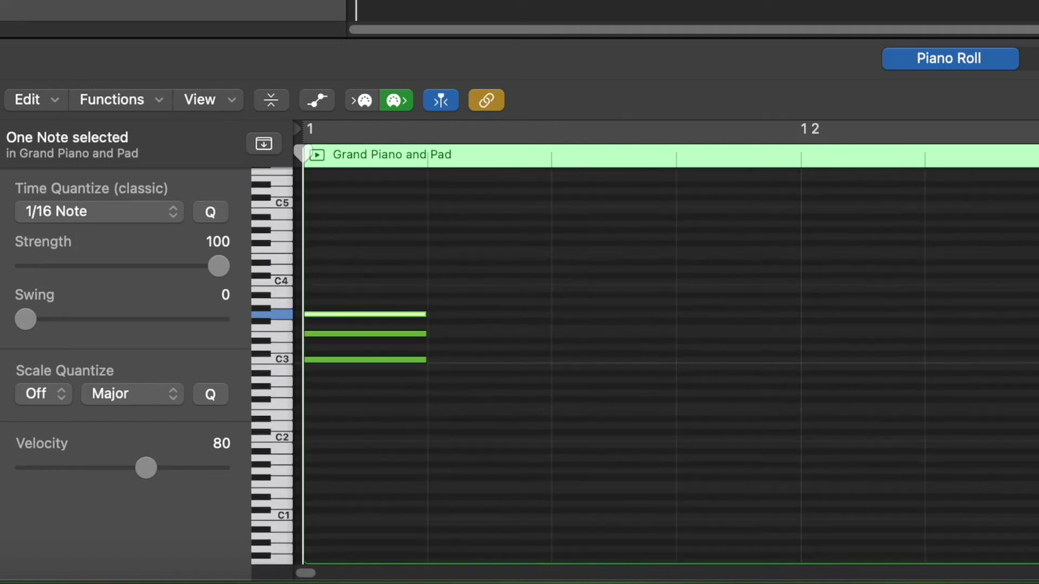
Select the three chord notes and lengthen them to one beat.
scroll(430, 398, up, 5)
click(431, 398)
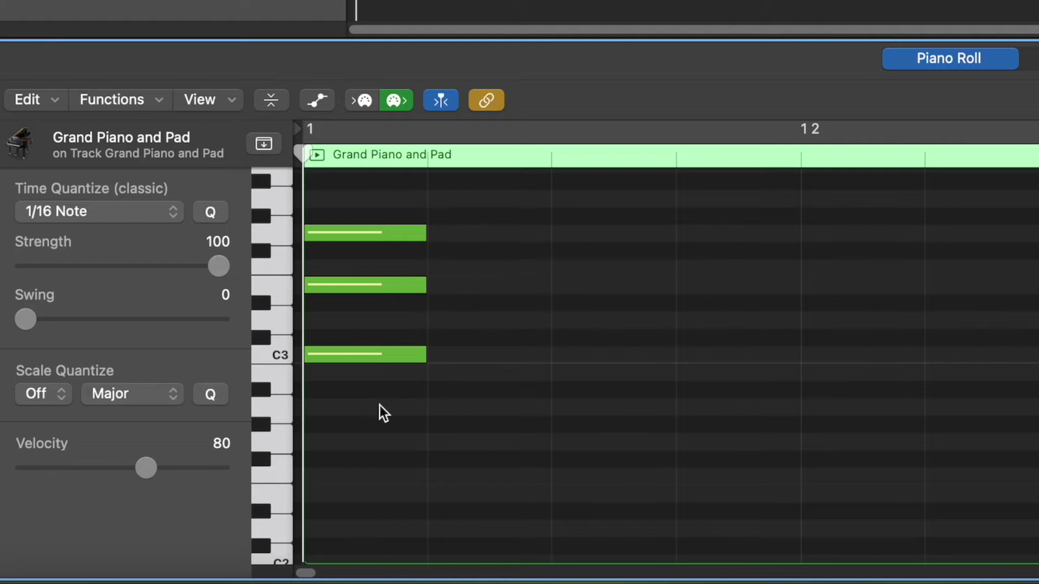
drag(380, 404, 370, 215)
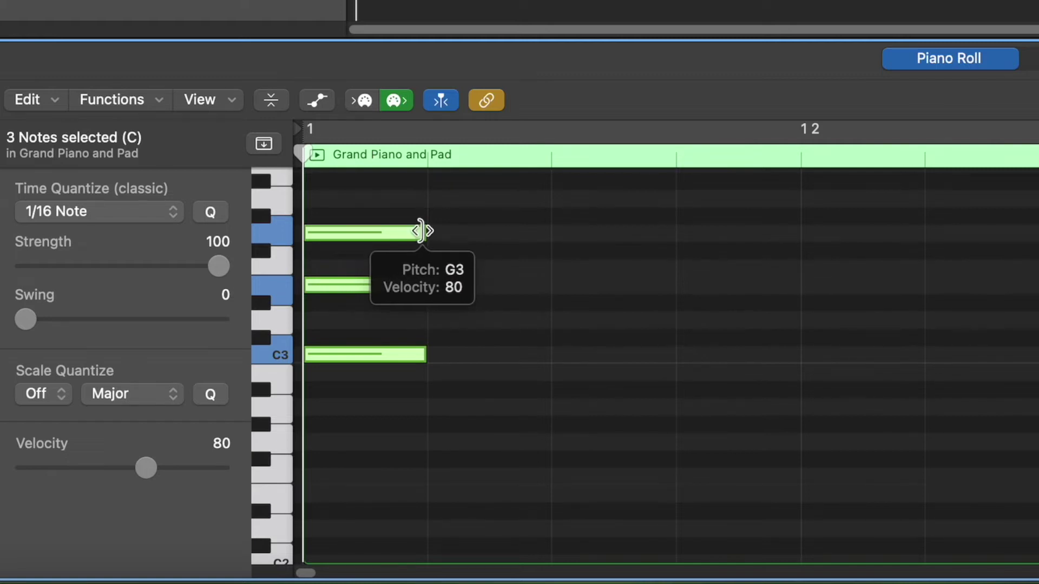
drag(422, 232, 798, 234)
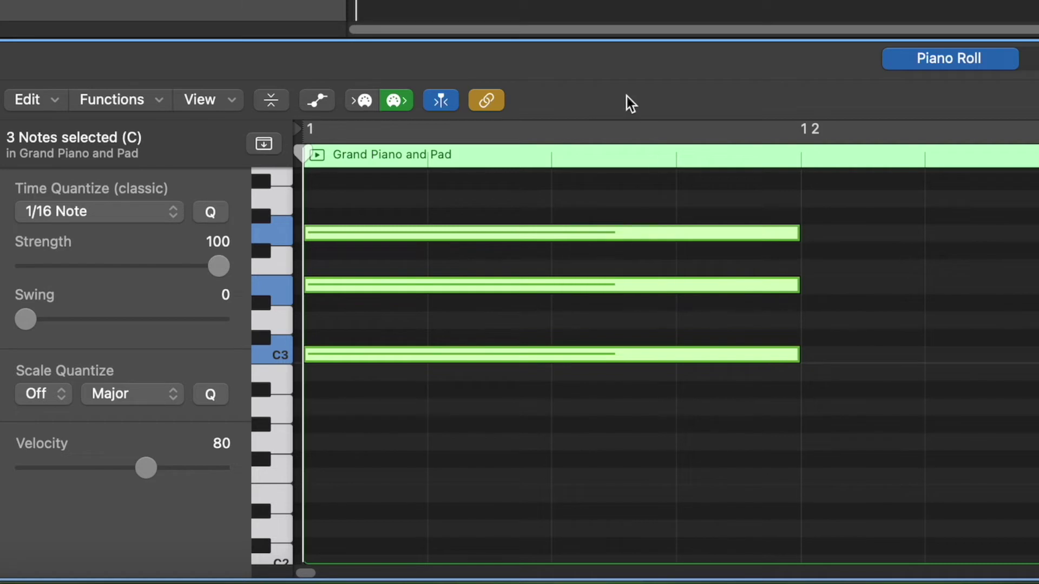
Audition the chord, then copy it onto beats 2, 3 and 4.
key(space)
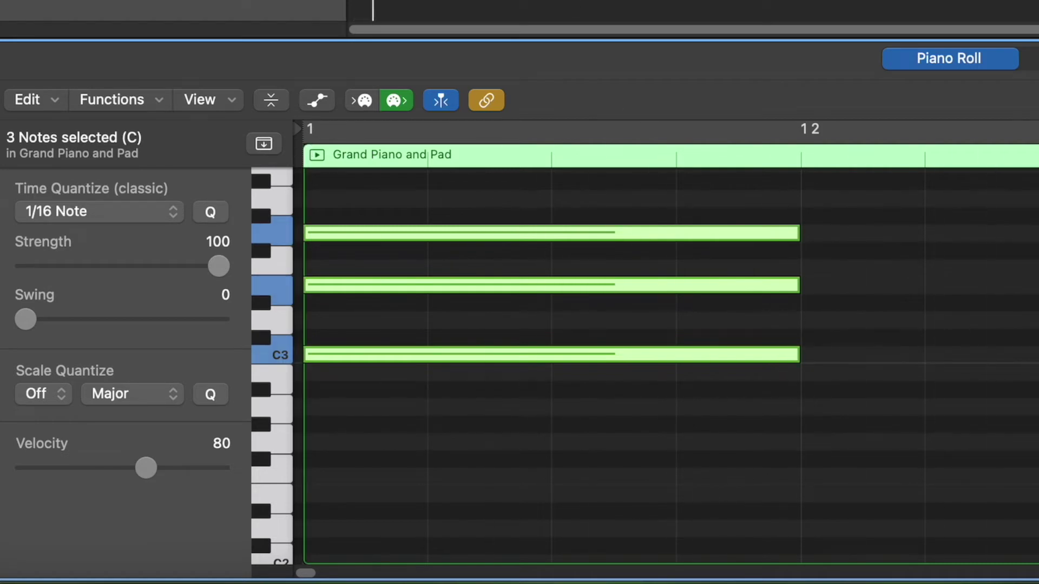
key(space)
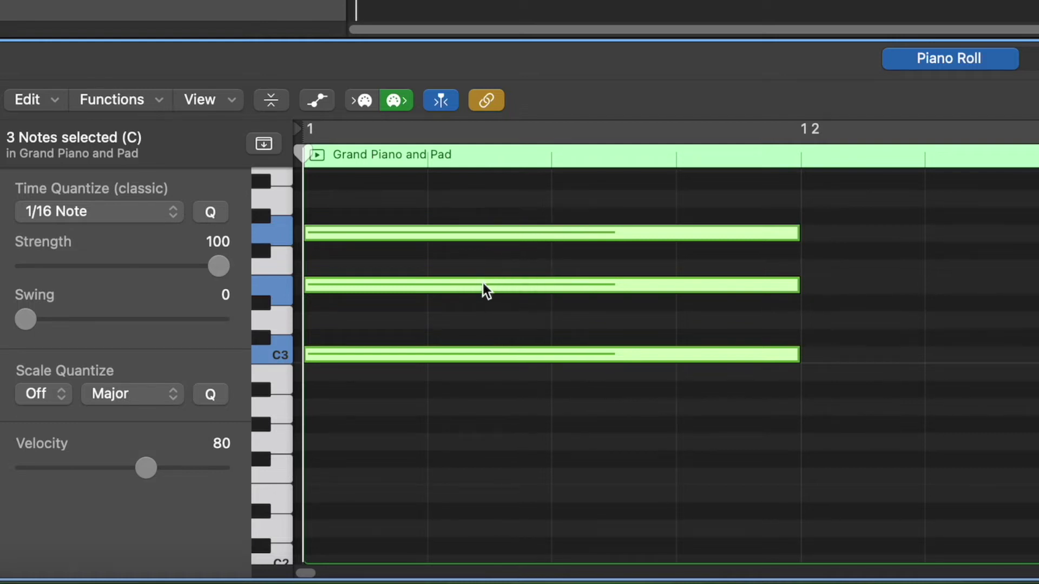
drag(472, 286, 978, 294)
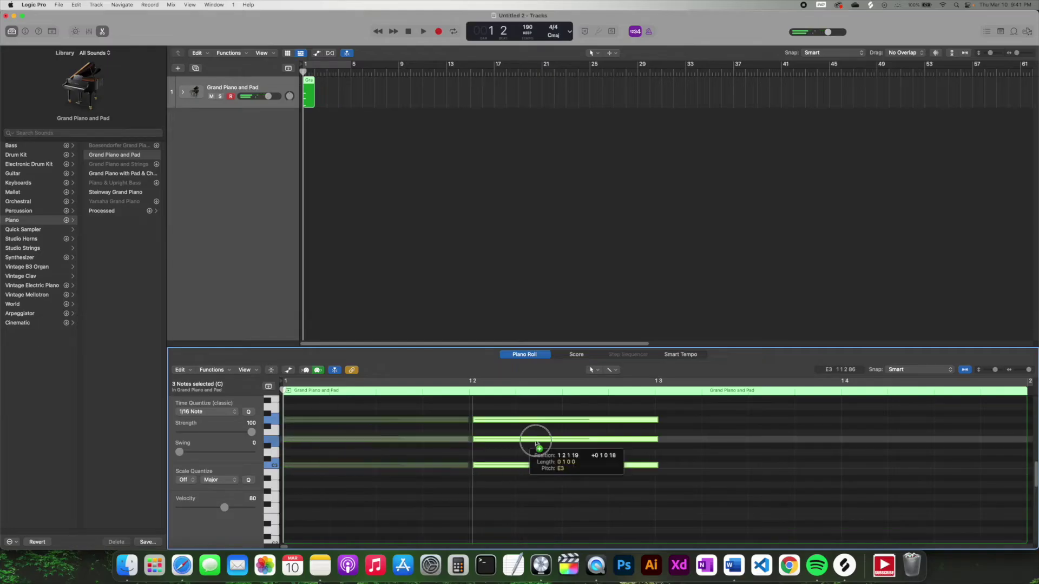
drag(535, 444, 891, 440)
Select all twelve notes and shorten them to sixteenth-note length.
click(785, 484)
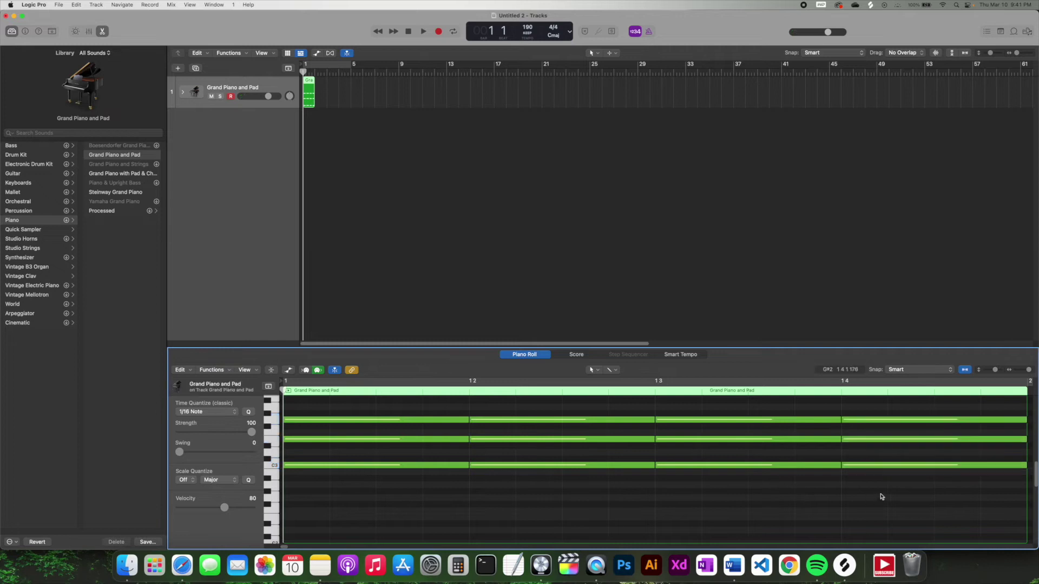
click(909, 487)
drag(909, 487, 409, 431)
click(467, 417)
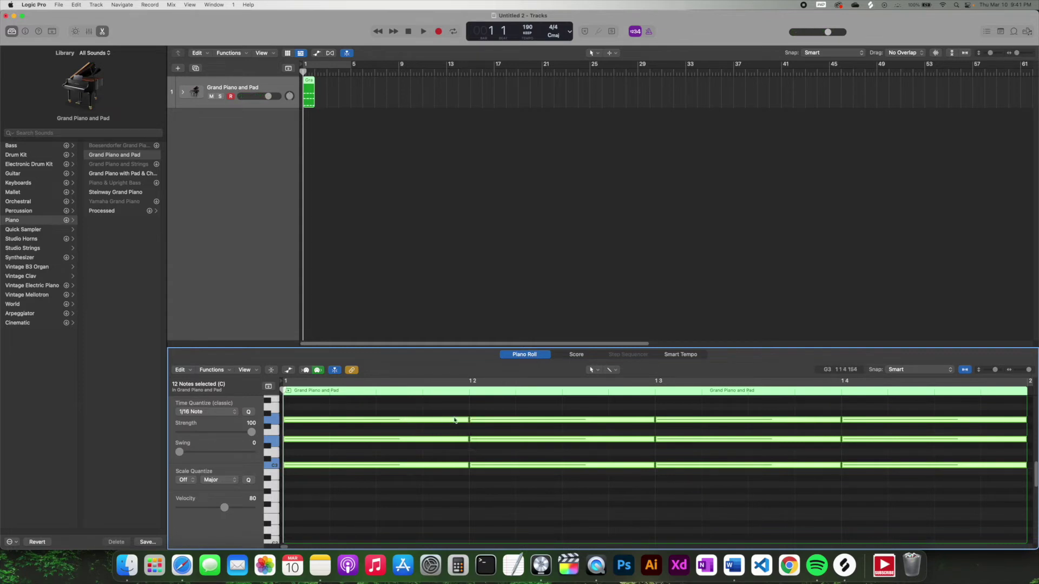
click(467, 419)
drag(467, 419, 329, 422)
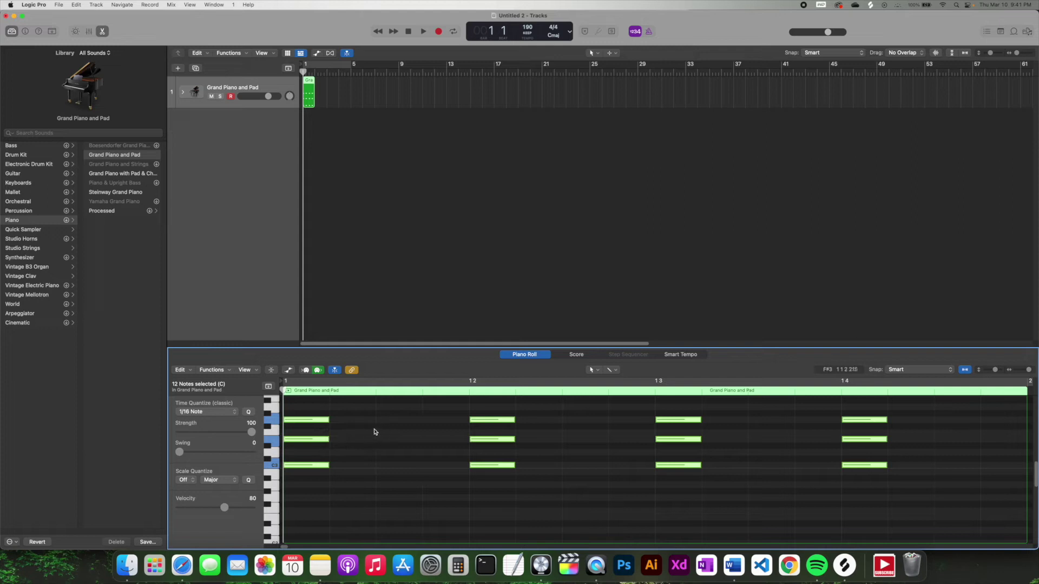
Slide the later three chords left so all four sit back-to-back in beat one.
drag(451, 407, 922, 496)
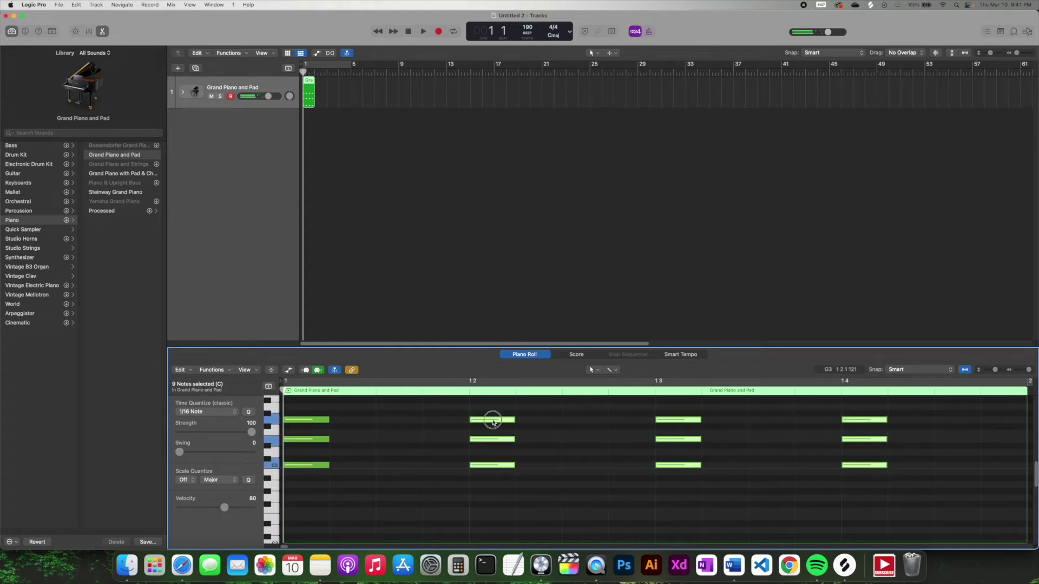
drag(493, 422, 352, 422)
click(511, 420)
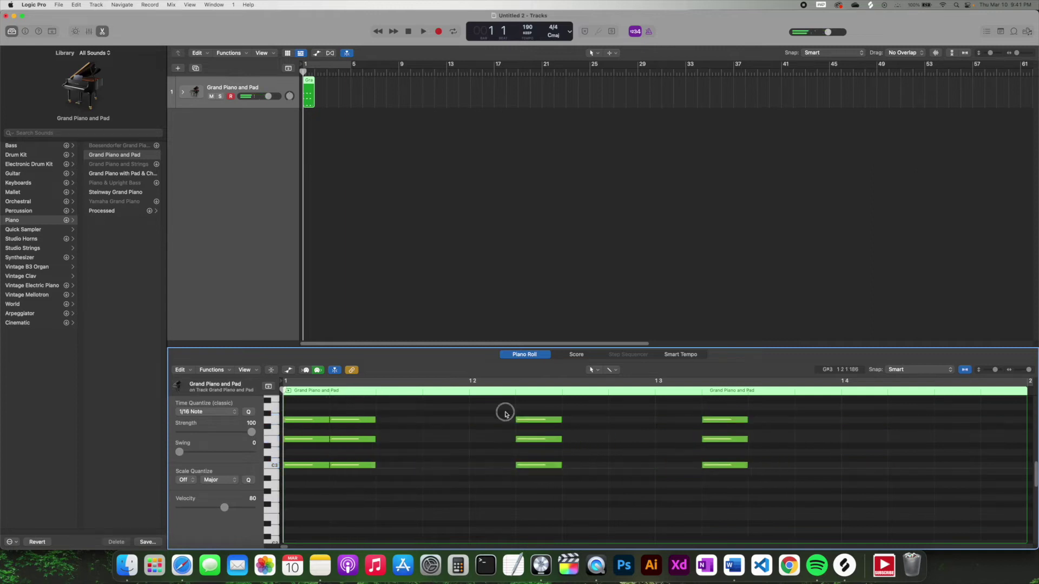
drag(511, 420, 563, 479)
drag(544, 421, 404, 422)
drag(679, 406, 750, 490)
drag(718, 421, 439, 421)
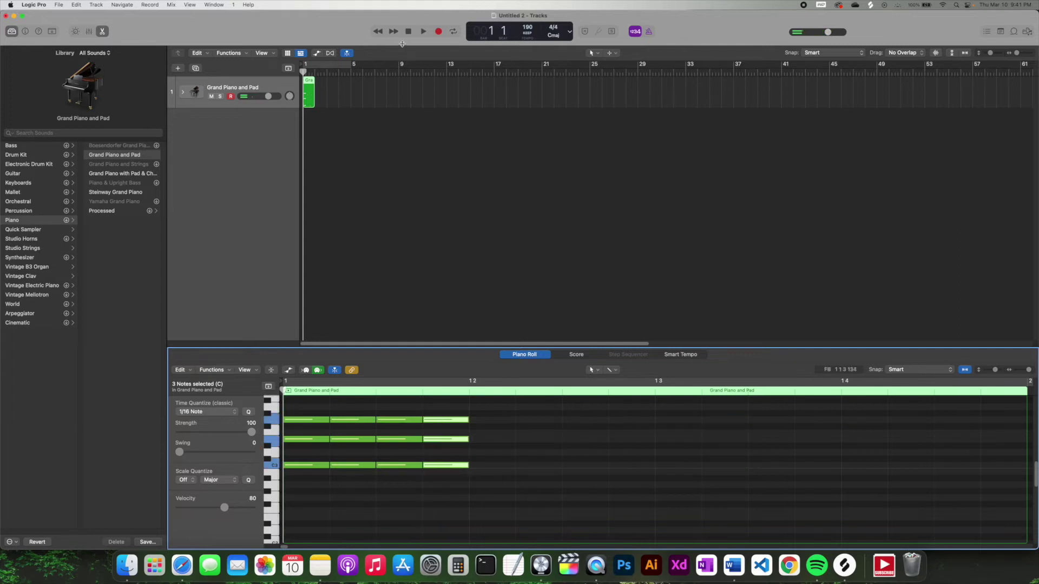
Play the packed chords and transpose all twelve notes down a major third to A♭.
key(space)
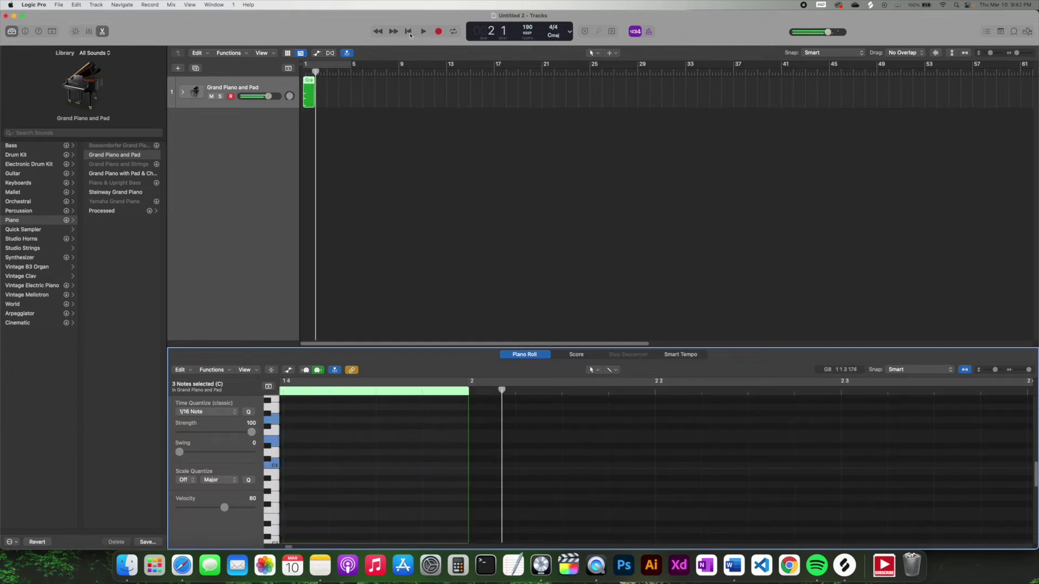
click(408, 31)
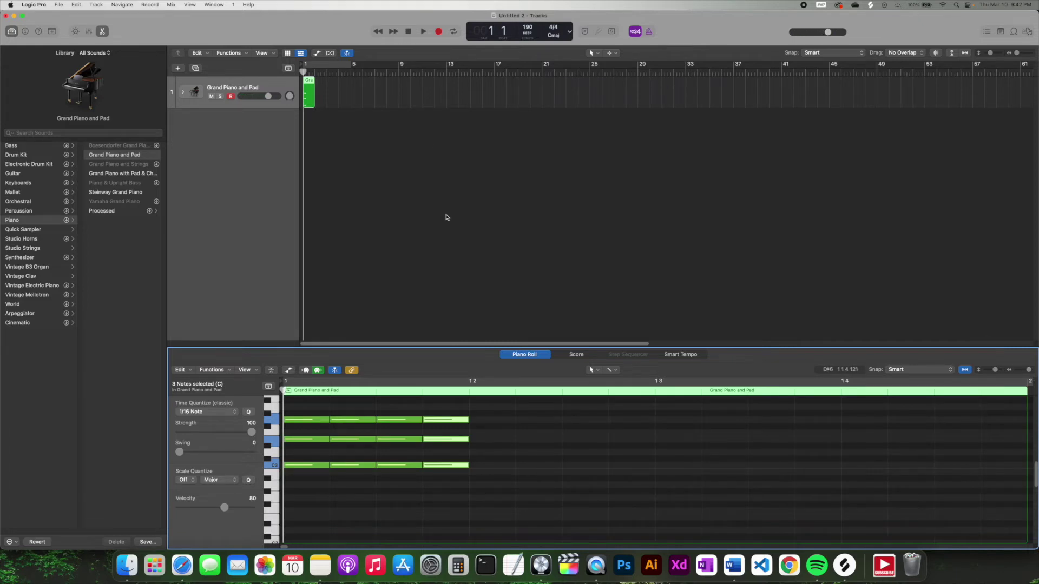
drag(305, 490, 441, 450)
click(302, 516)
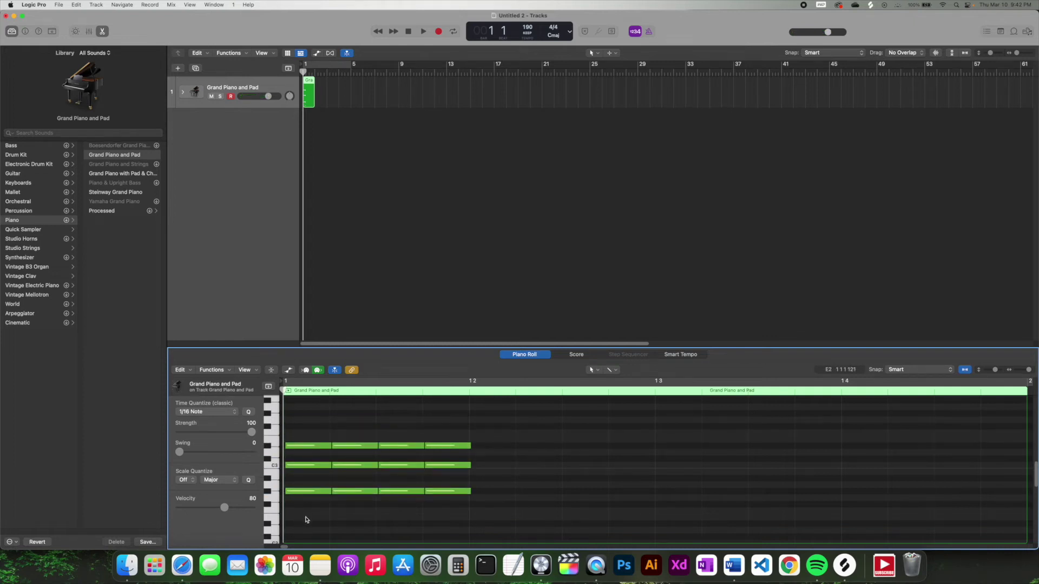
drag(306, 520, 302, 399)
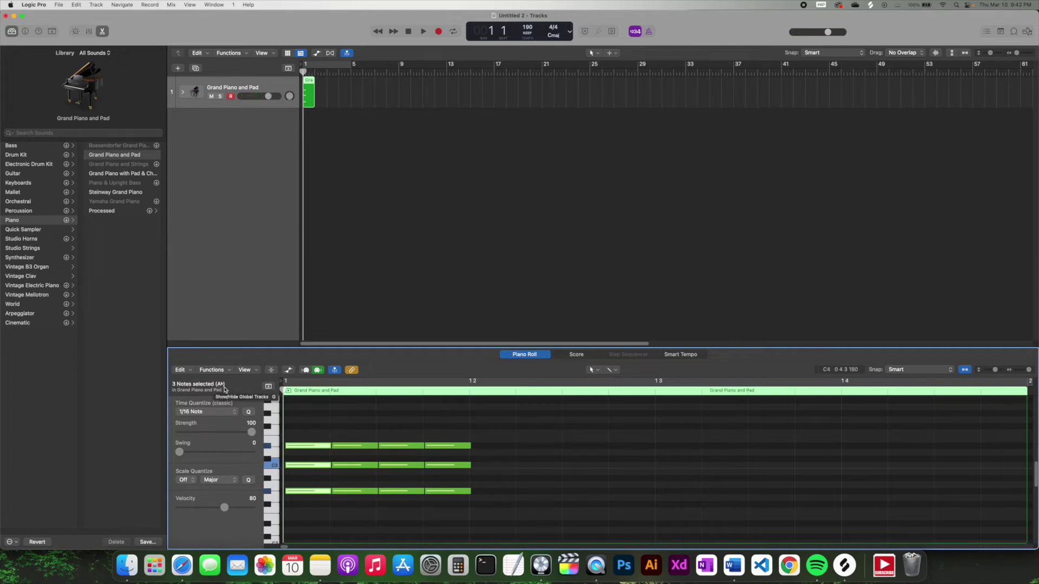
Raise the second chord four semitones to C major and the third two semitones to B♭ major.
drag(346, 496, 398, 486)
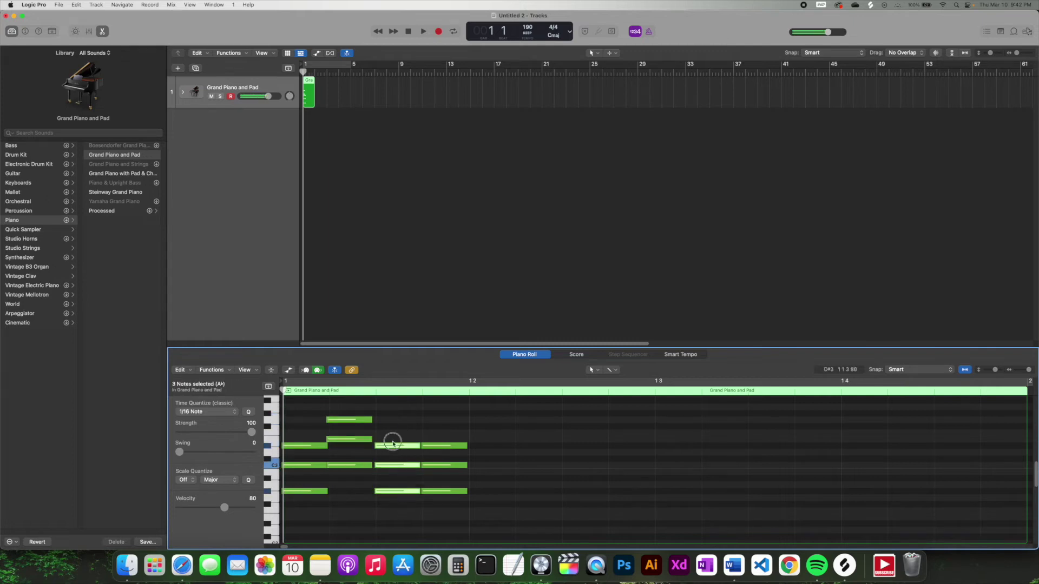
drag(396, 445, 484, 482)
click(430, 439)
click(487, 480)
key(space)
key(super+a)
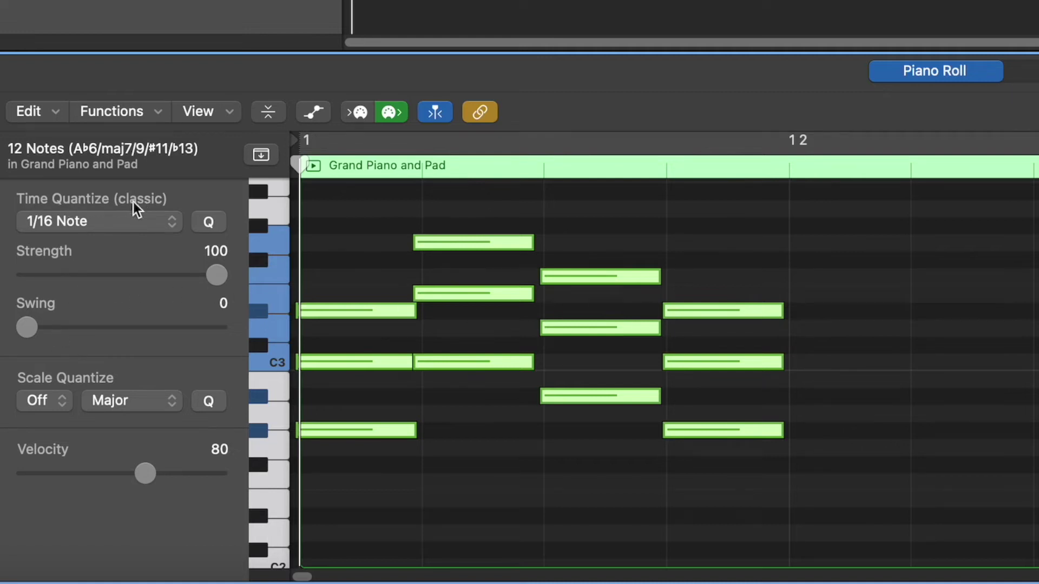
Set Time Quantize to 1/16 Note and raise the twelve notes' velocity from 80 to 107.
click(96, 221)
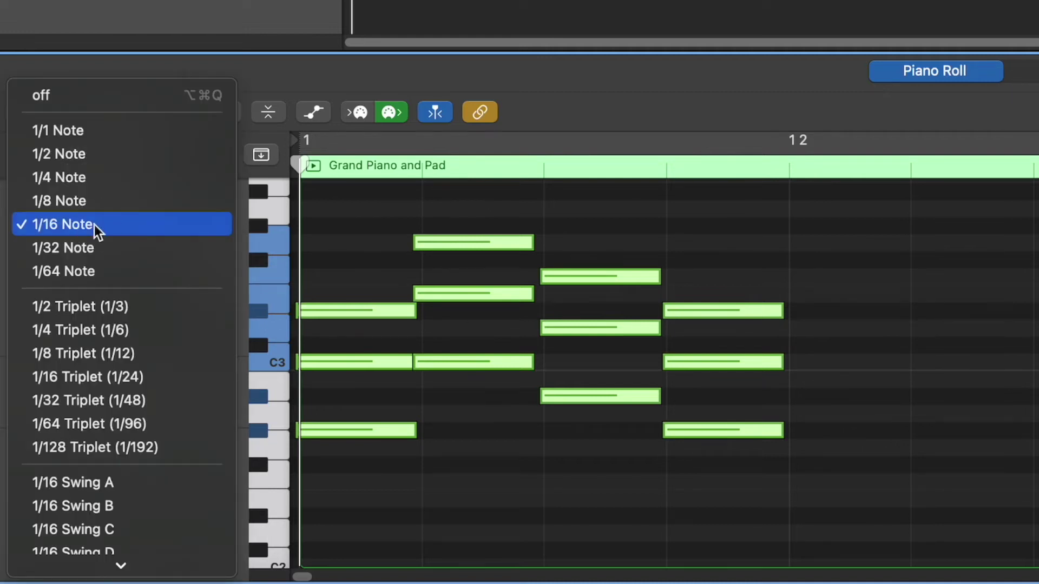
click(94, 226)
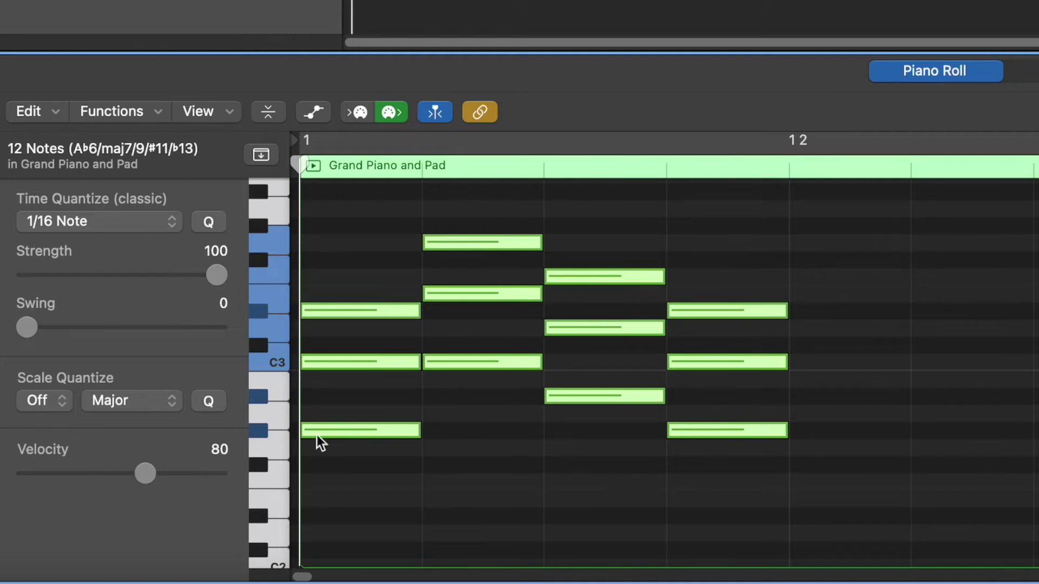
drag(144, 473, 184, 479)
Set velocities: second chord 122, third chord 80, last chord's lowest note 125, an upper note 77.
click(364, 492)
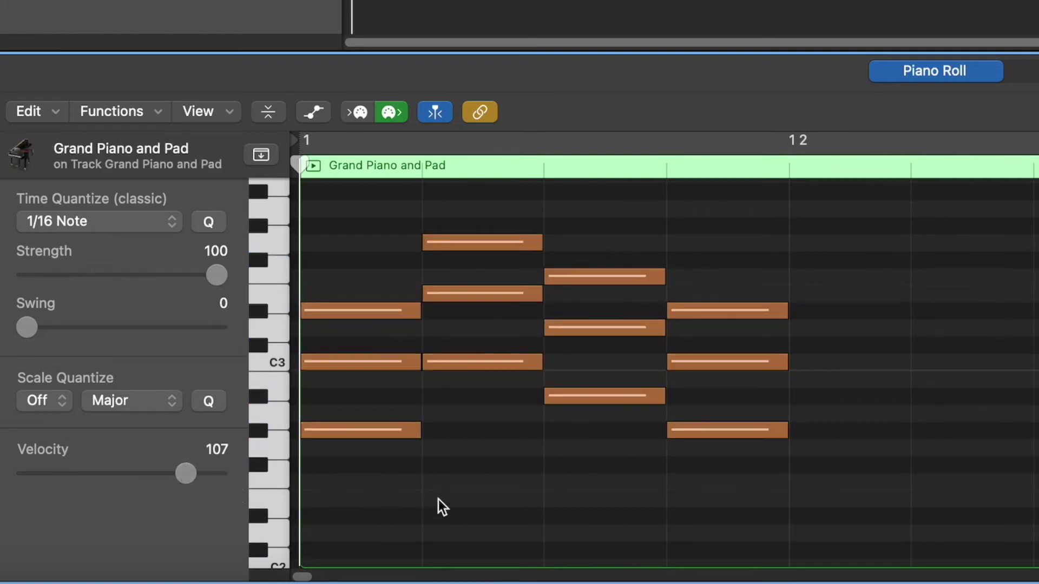
drag(466, 485, 467, 238)
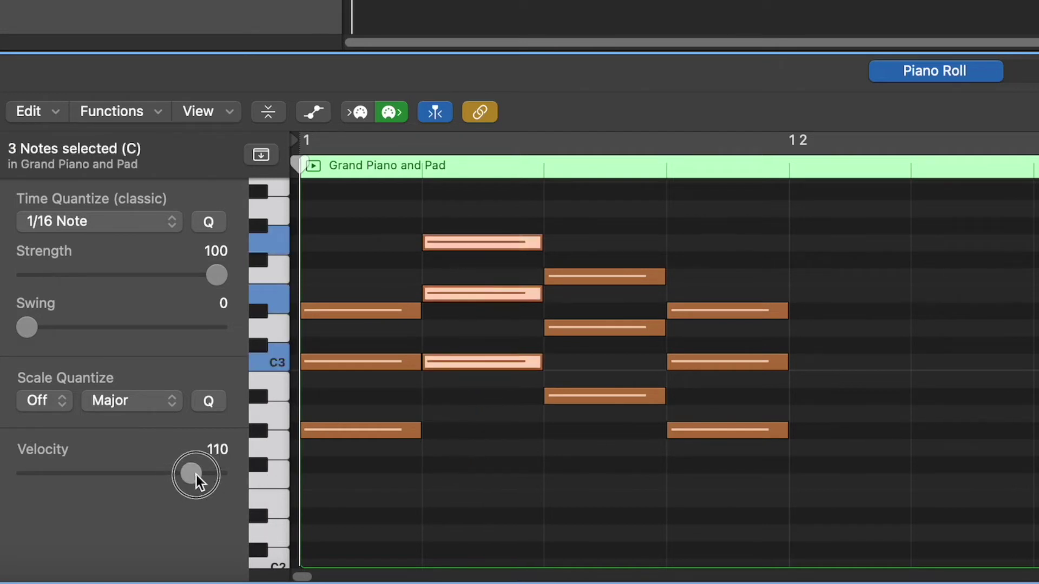
drag(197, 474, 214, 473)
drag(606, 244, 593, 399)
mouse_move(208, 473)
mouse_down()
mouse_move(151, 475)
mouse_move(215, 475)
mouse_up()
click(476, 495)
click(728, 429)
click(565, 494)
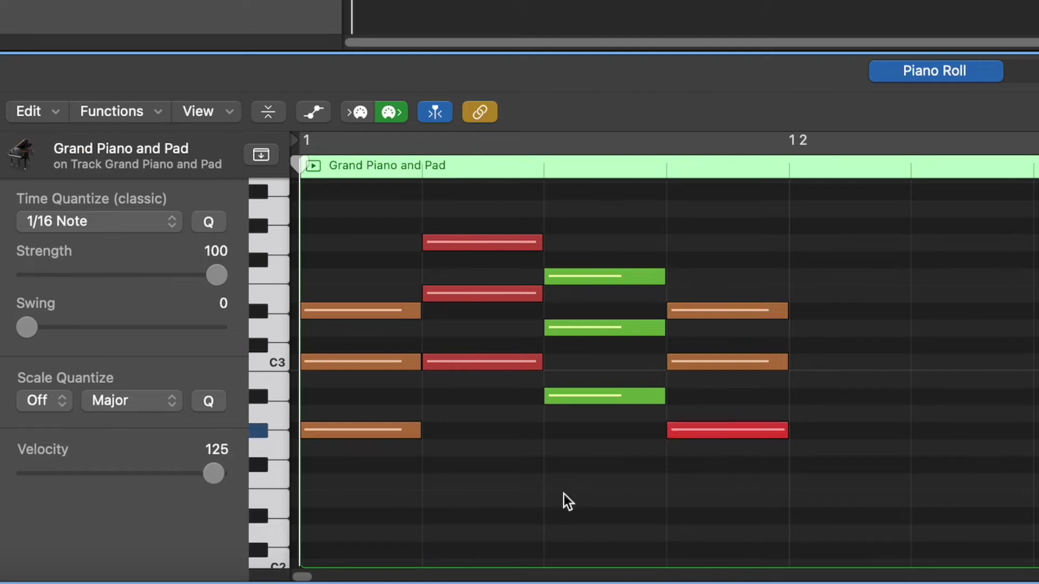
click(732, 312)
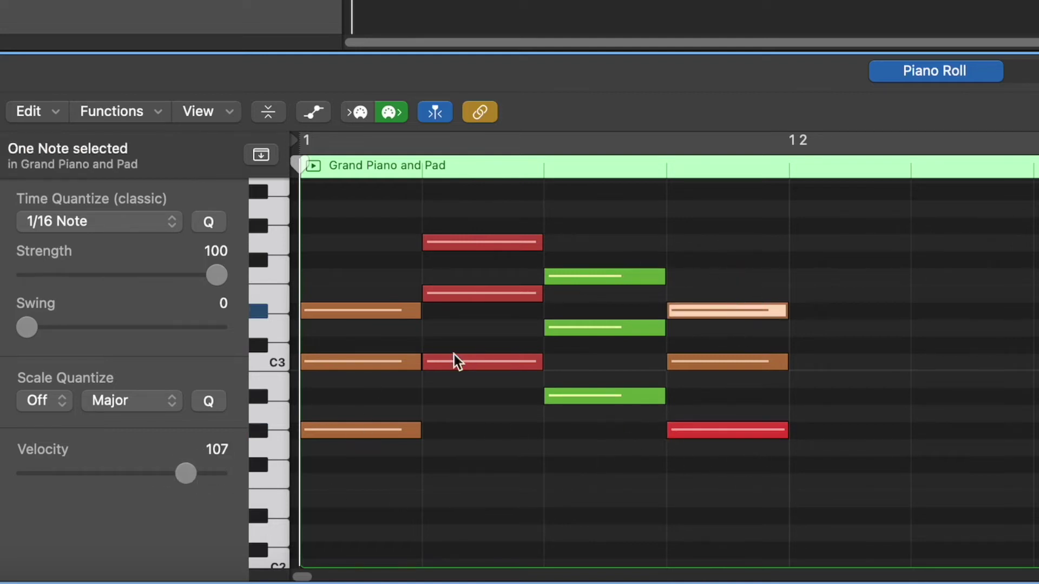
drag(187, 470, 141, 473)
key(space)
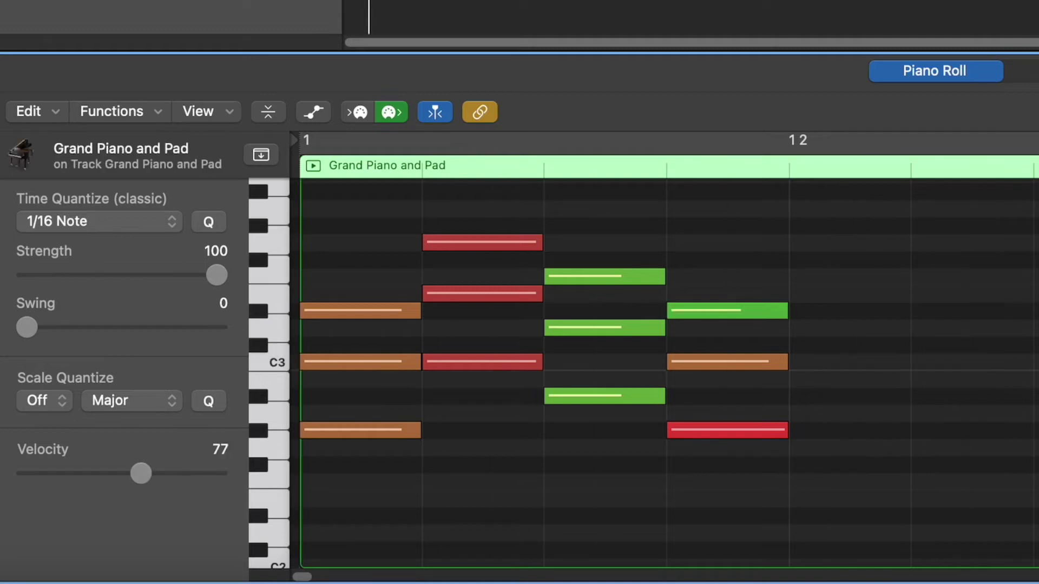
key(space)
Select all twelve notes, Scale Quantize them to C Major, and play back.
drag(760, 494, 282, 211)
click(60, 403)
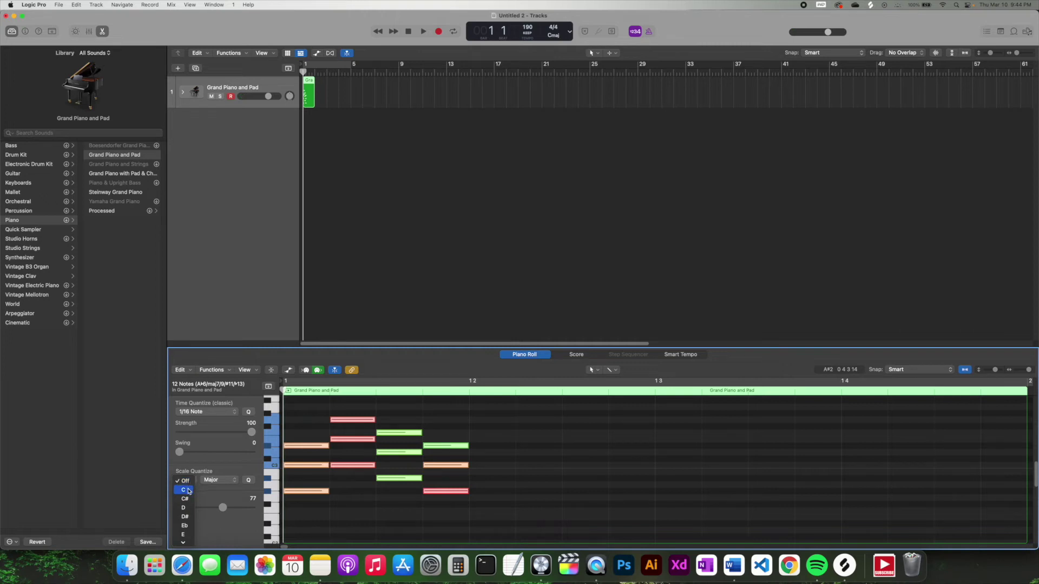
click(184, 490)
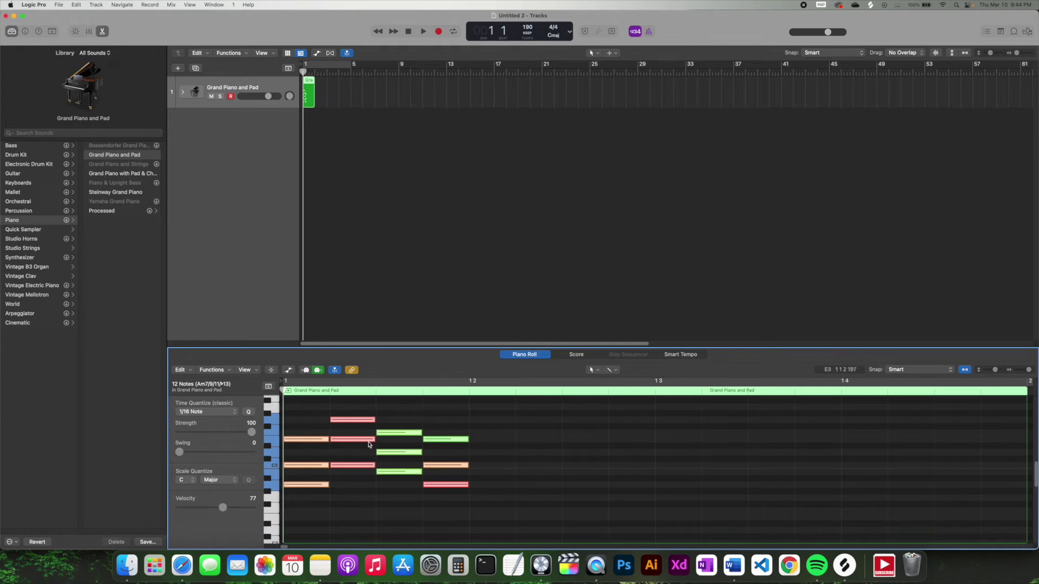
key(space)
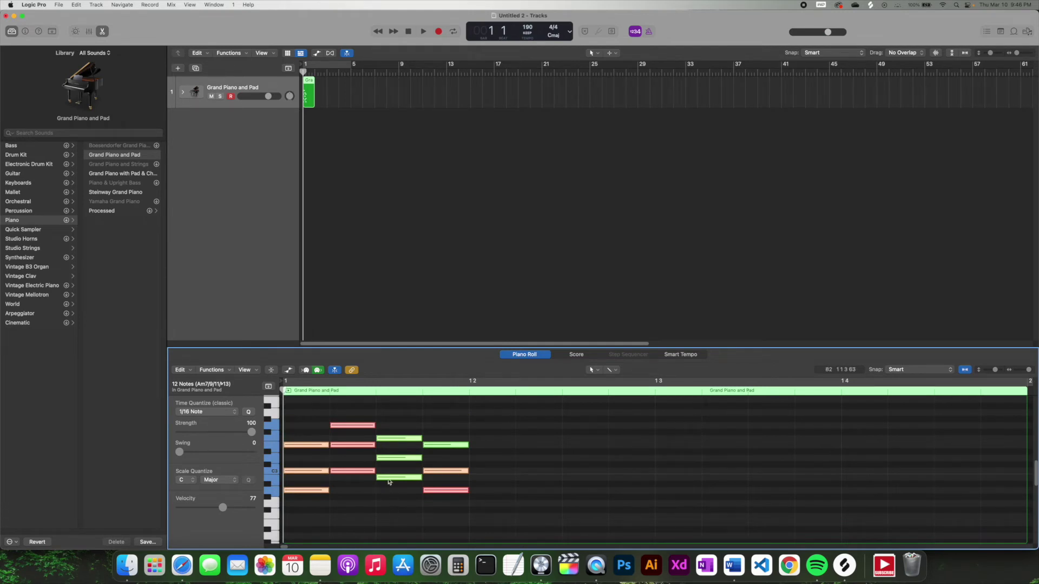
Nudge all twelve selected chord notes slightly later and audition the result.
drag(397, 478, 949, 479)
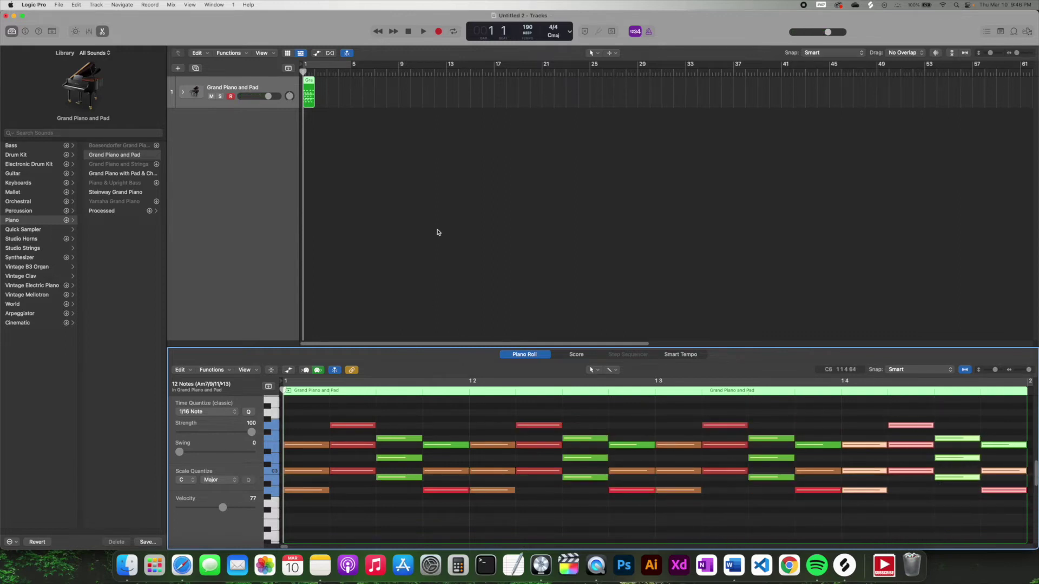
click(423, 31)
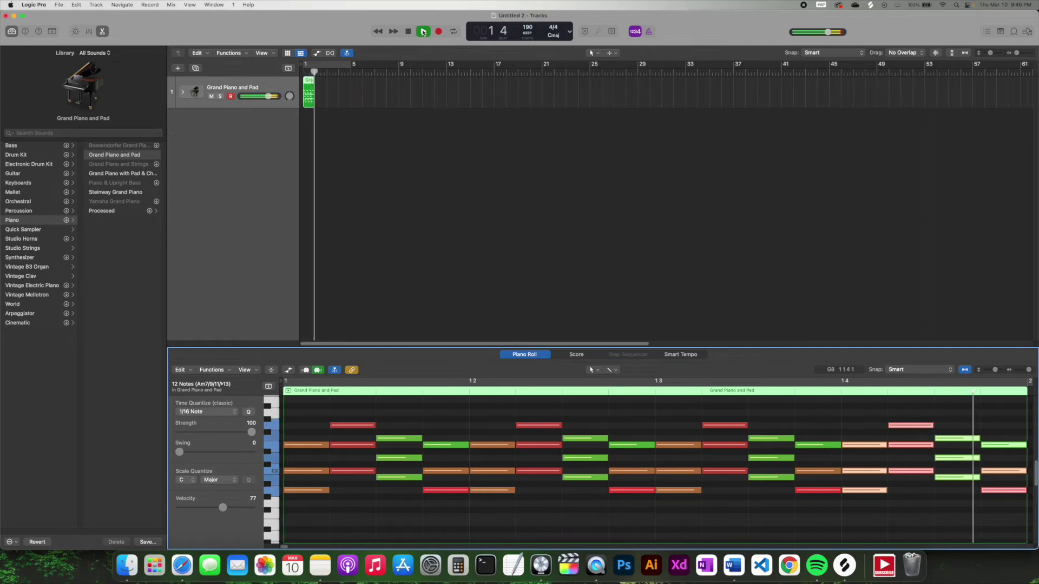
click(424, 31)
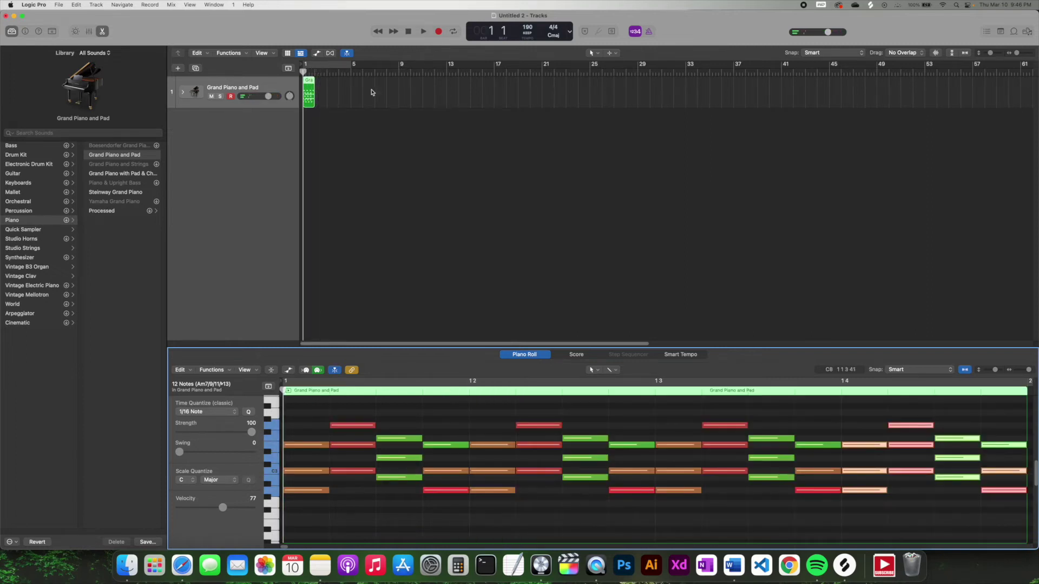
Lower the project tempo in the LCD from 190 to 70 BPM, testing playback.
drag(528, 28, 532, 146)
click(423, 31)
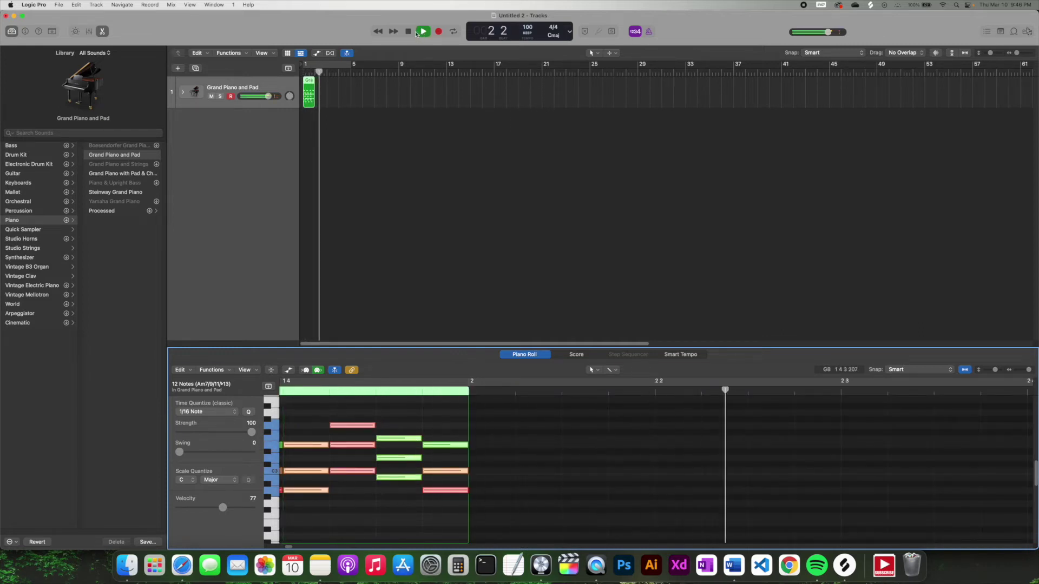
click(409, 31)
drag(528, 28, 528, 73)
click(424, 32)
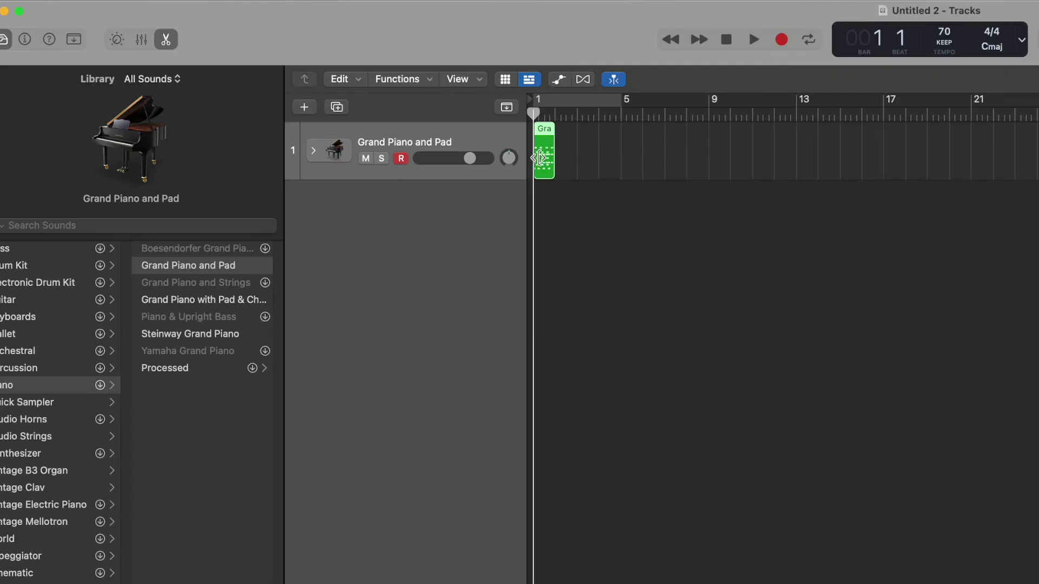
Copy the Grand Piano and Pad region so it repeats across bars 1–4.
click(569, 213)
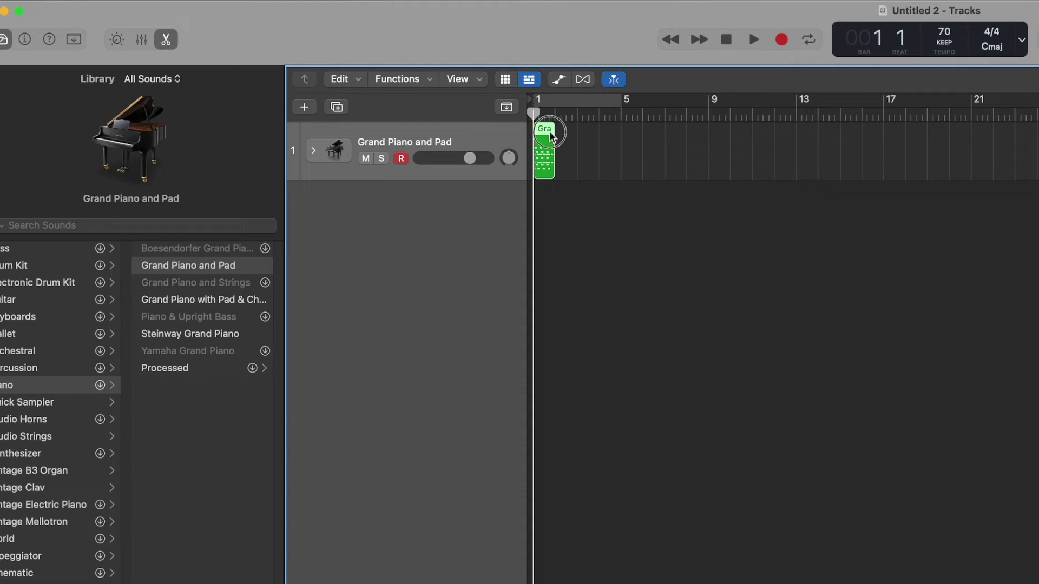
drag(547, 140, 586, 138)
mouse_move(585, 136)
mouse_down()
mouse_move(1036, 141)
mouse_move(590, 135)
mouse_up()
key(super+r)
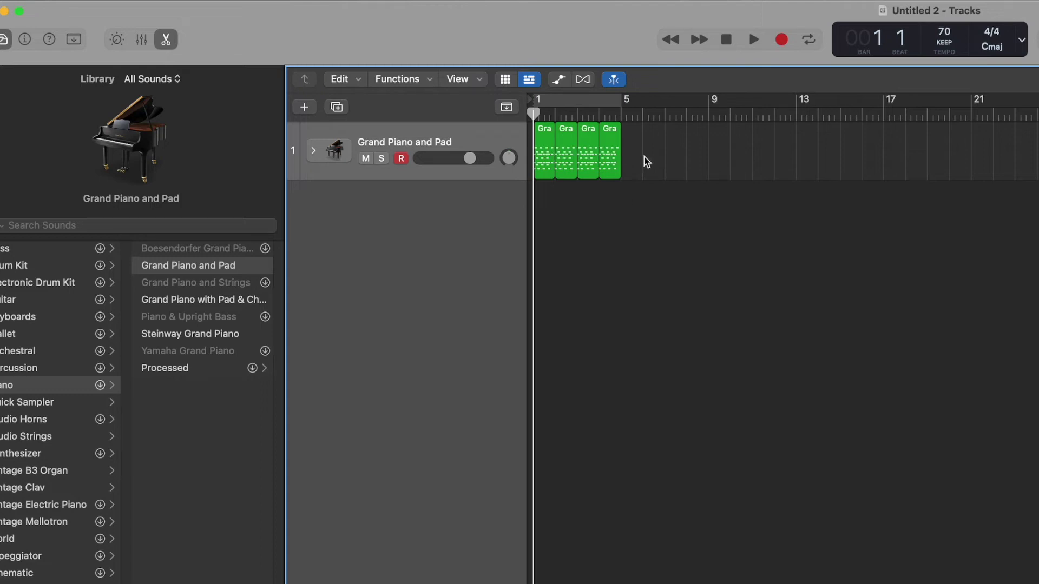
Copy the four regions onward to fill bars 5–16, then play the part back.
drag(651, 201, 653, 136)
drag(728, 200, 713, 142)
click(882, 220)
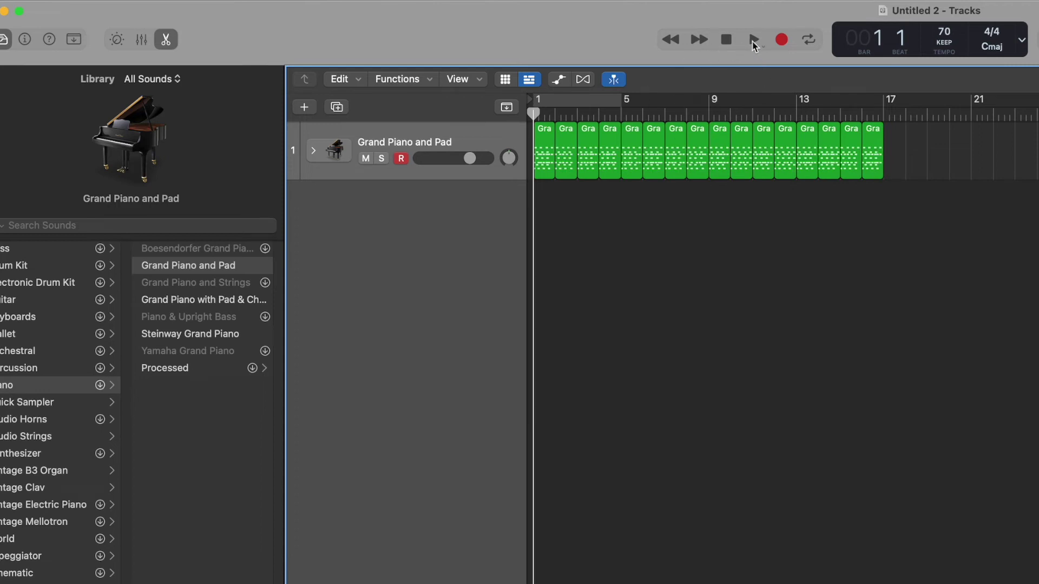
click(753, 40)
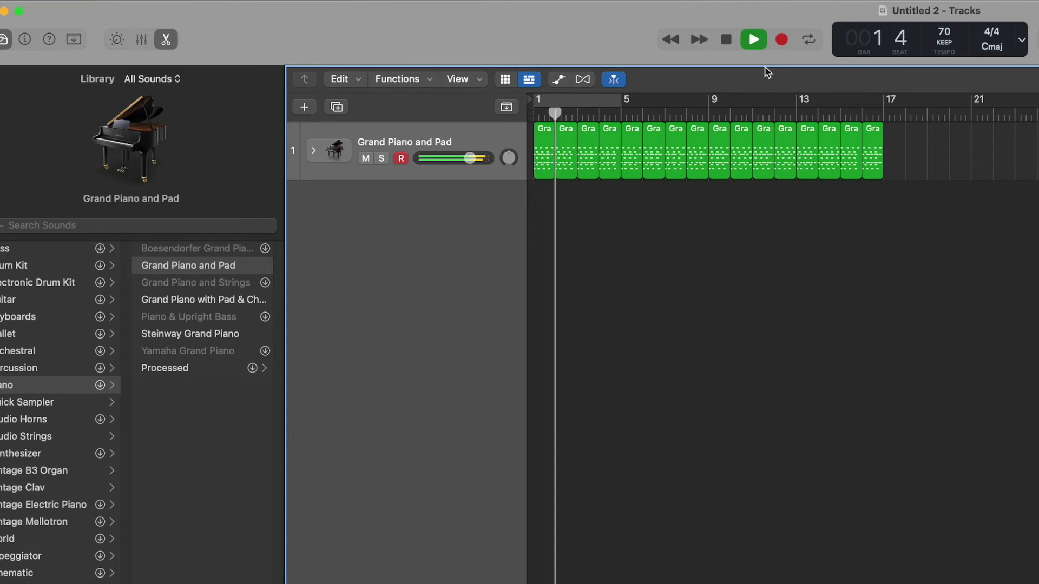
click(727, 40)
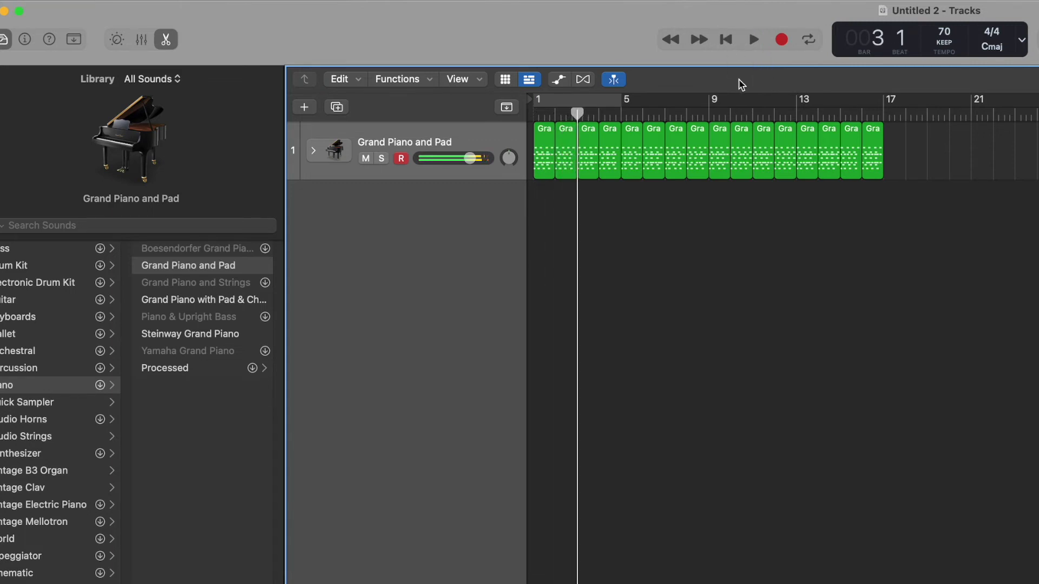
Turn on Cycle, shorten the loop to bar 1, listen, and return the playhead to bar 1.
key(Return)
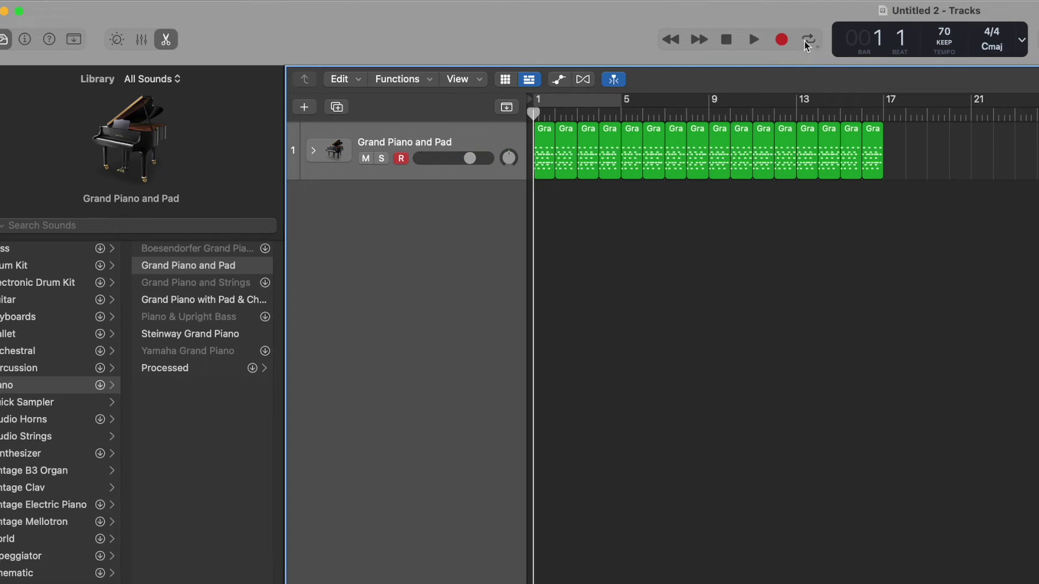
click(808, 41)
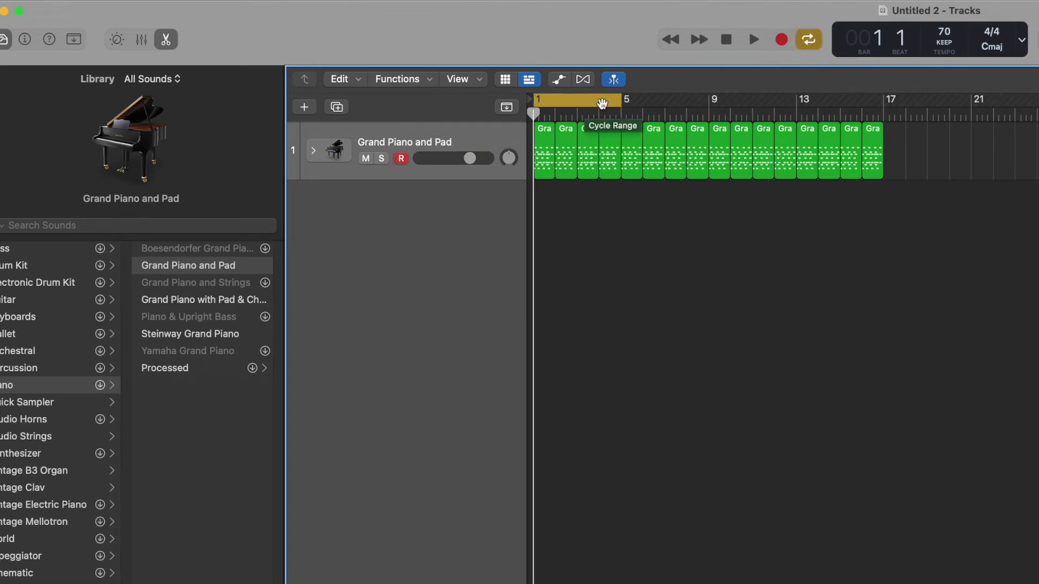
drag(620, 100, 556, 98)
key(space)
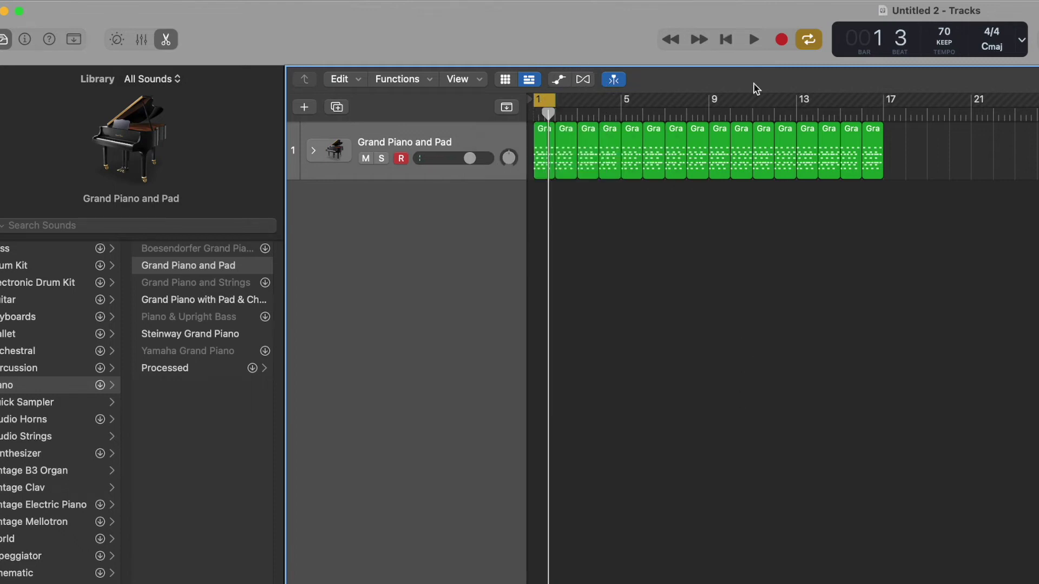
click(754, 39)
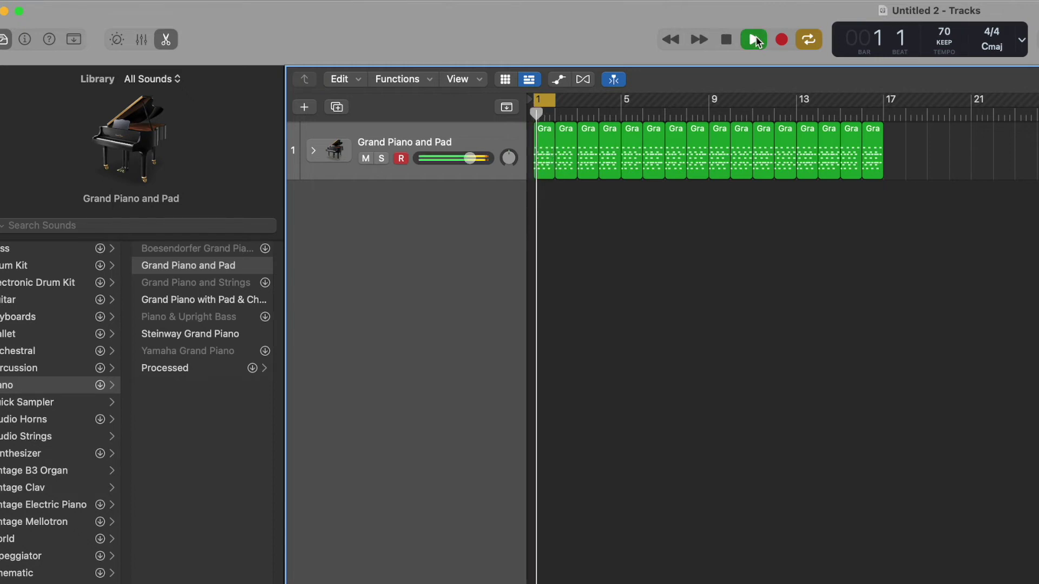
click(727, 40)
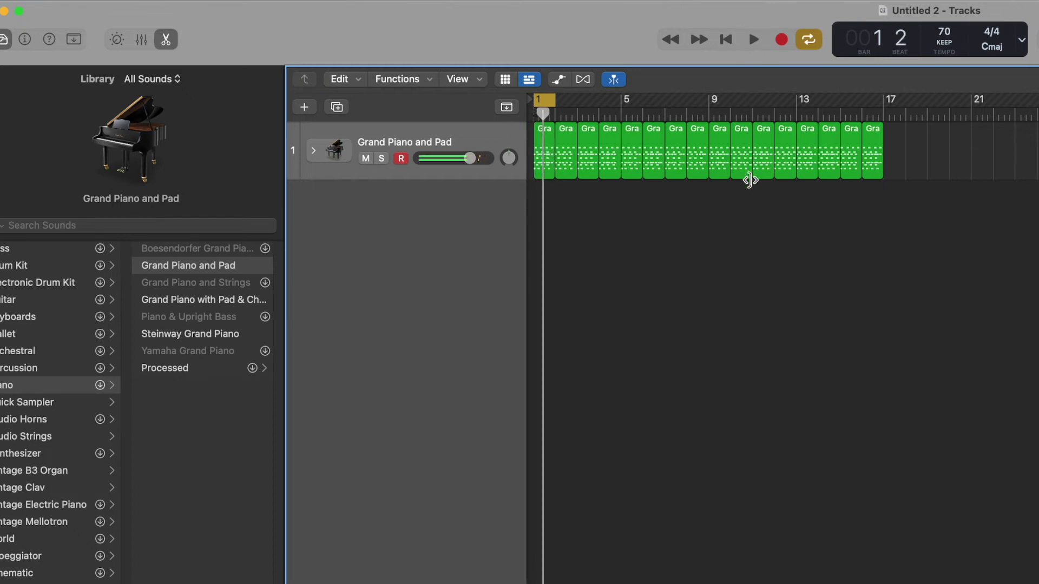
click(535, 116)
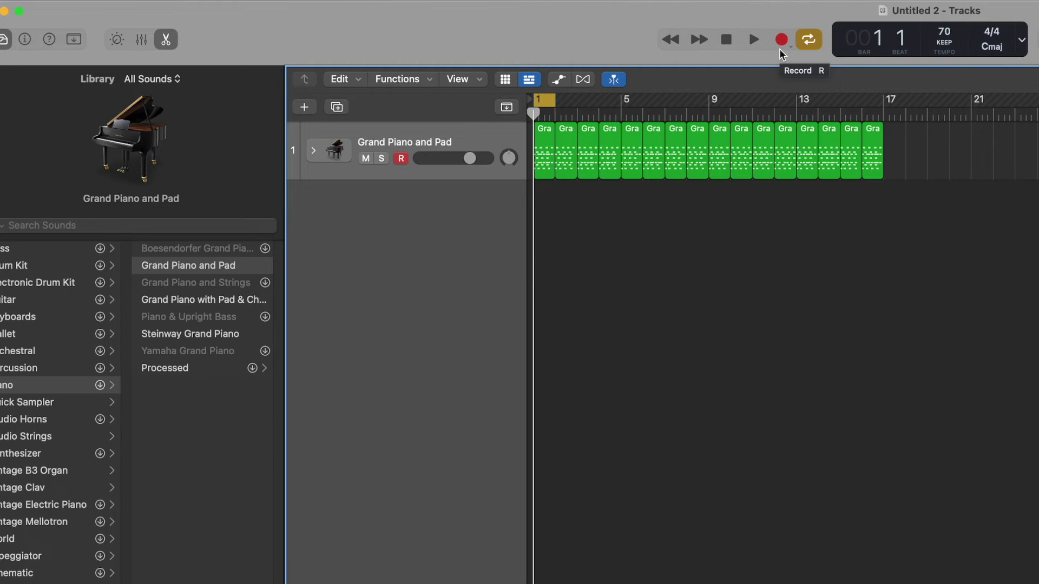
Turn Cycle off and create a new SoCal Drummer track via Track > New Tracks.
click(808, 40)
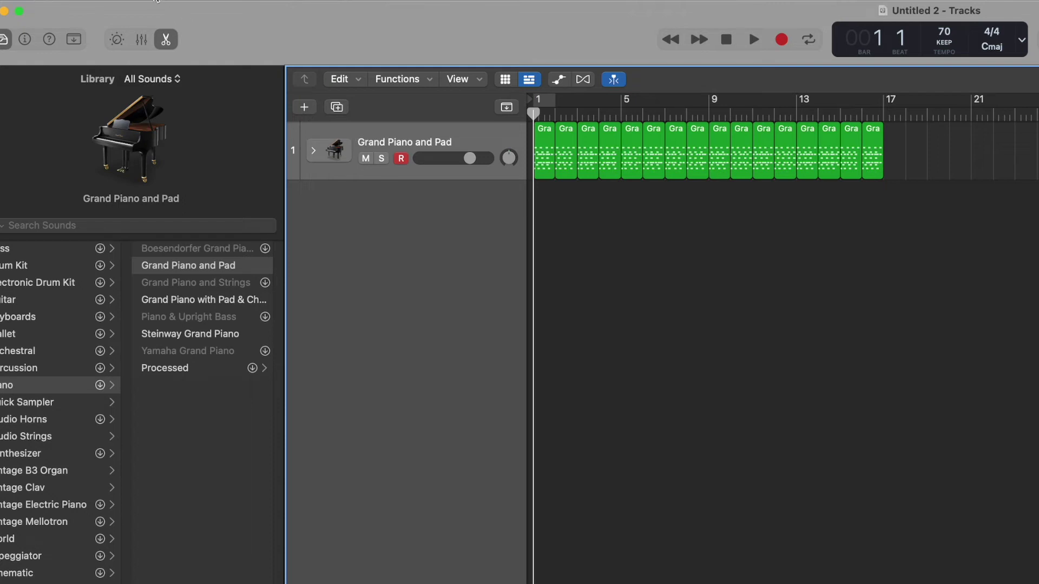
click(157, 1)
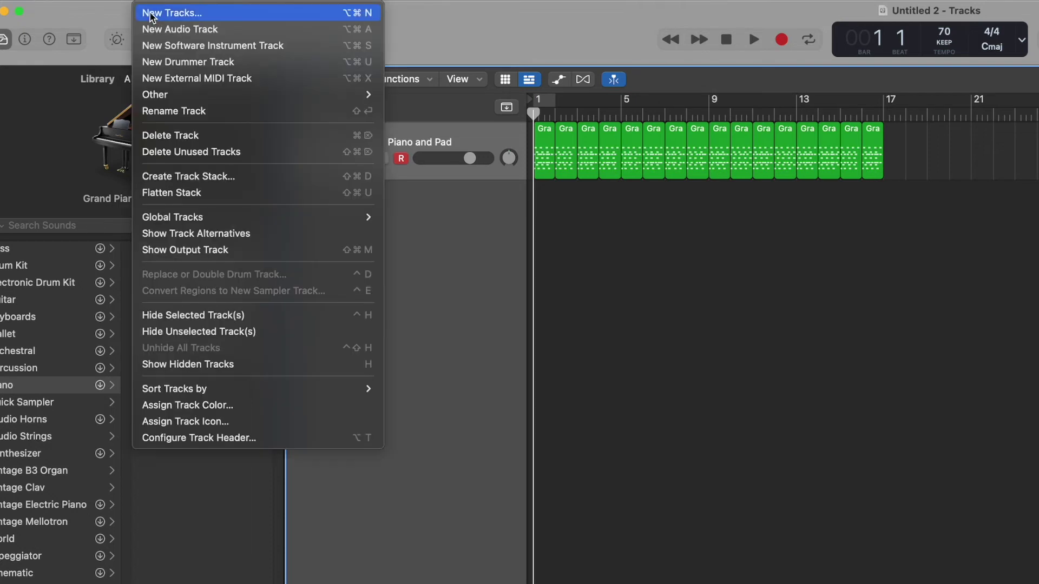
click(151, 16)
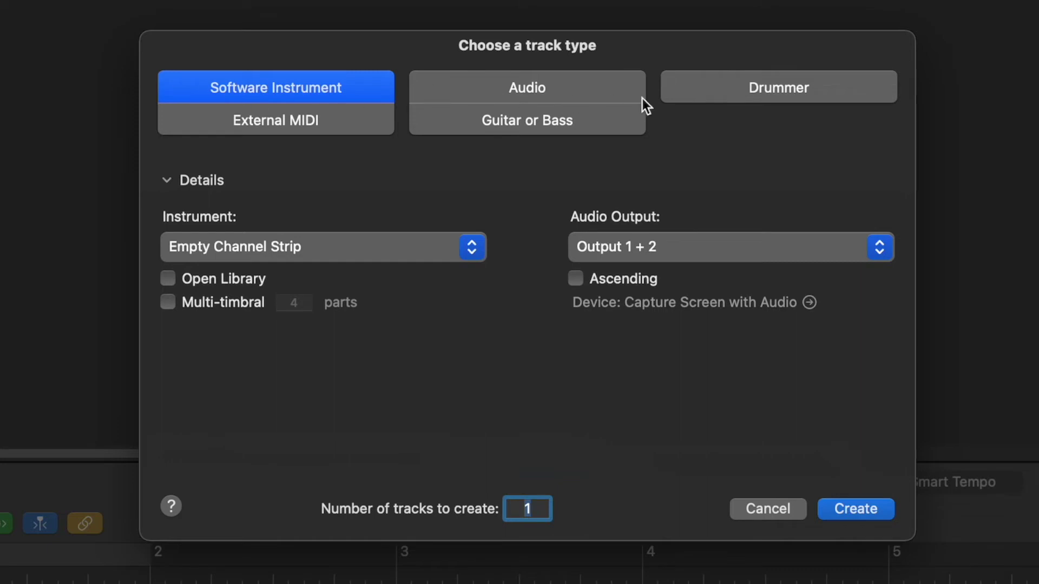
click(780, 93)
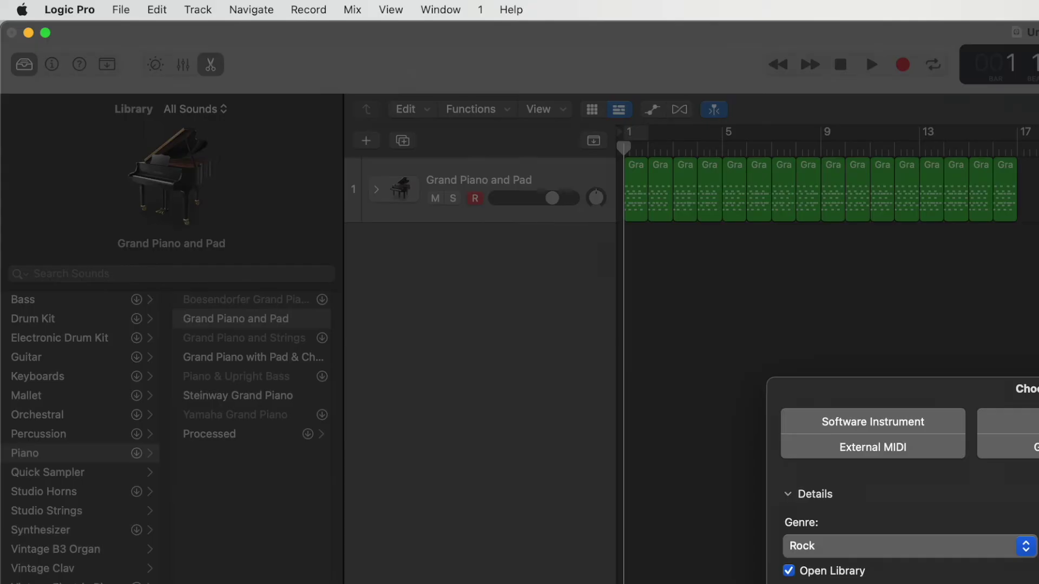
click(864, 516)
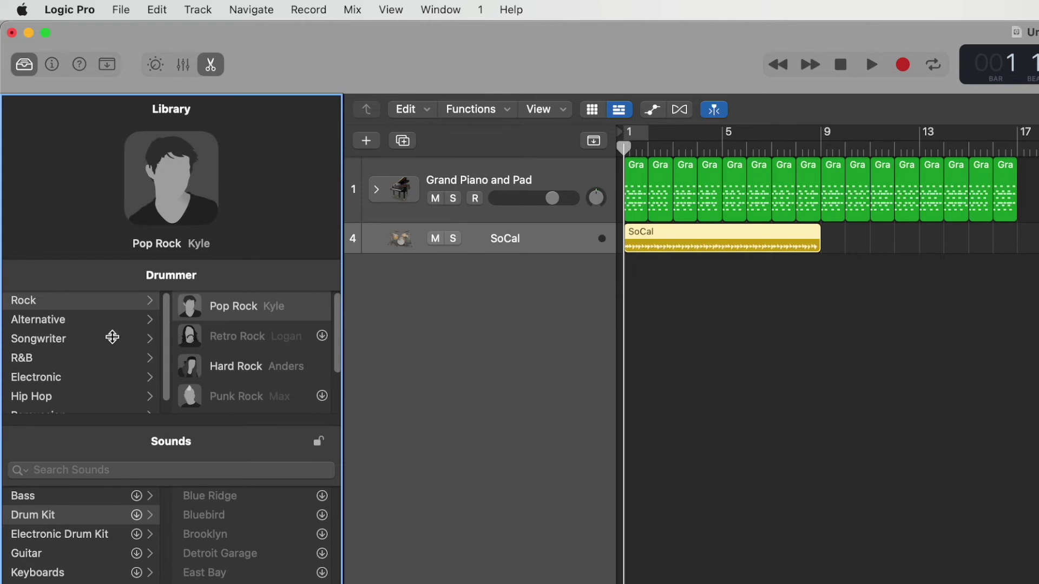
scroll(64, 336, down, 1)
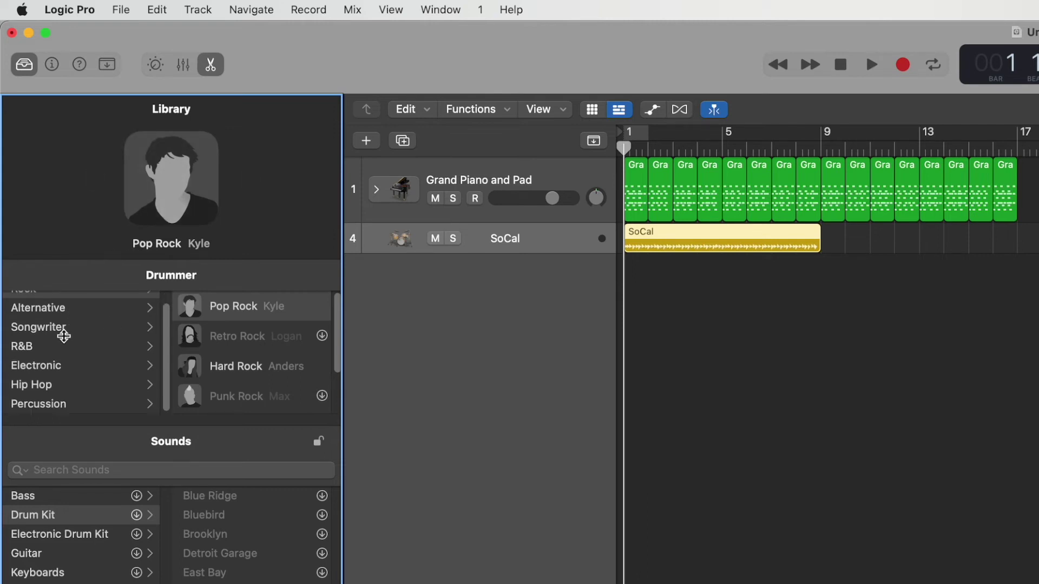
scroll(63, 333, up, 1)
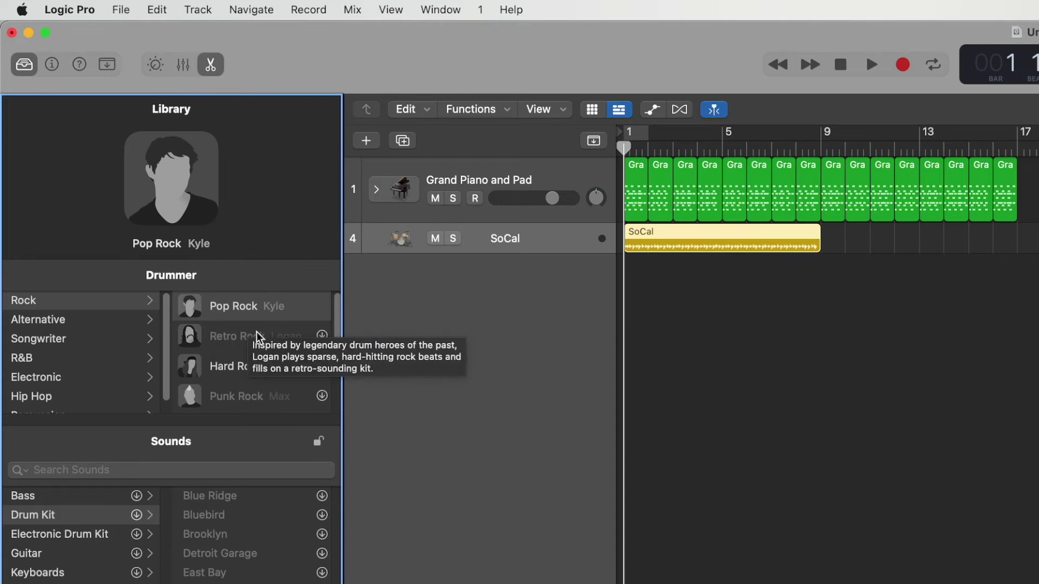
mouse_move(260, 339)
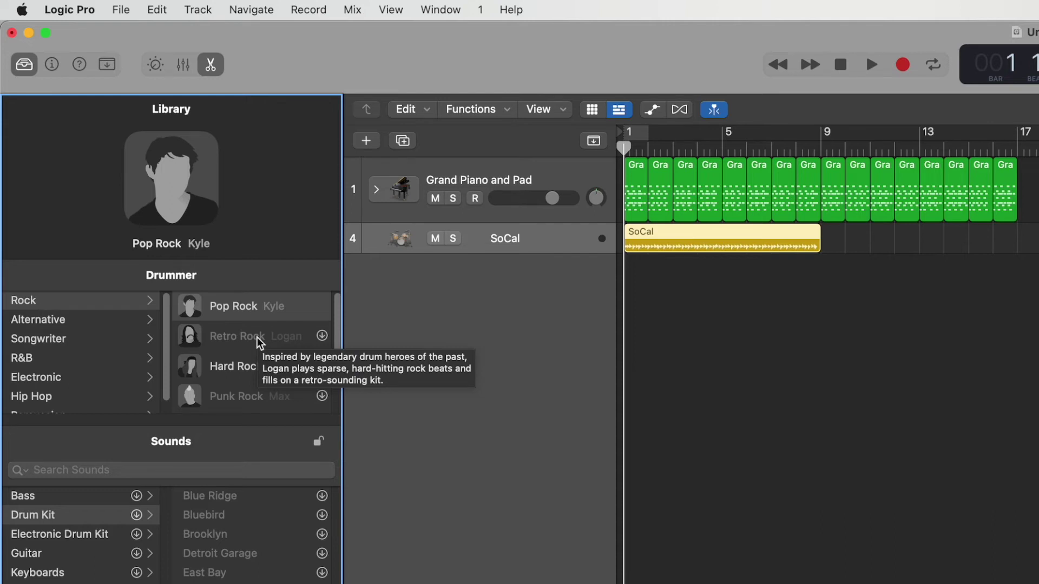
mouse_move(212, 310)
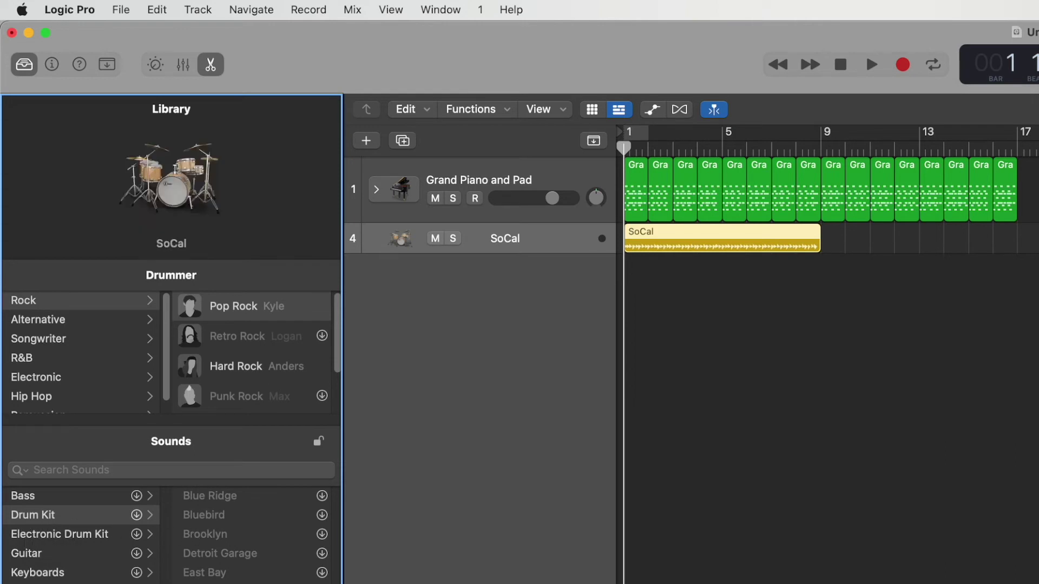
Choose the Golden State preset, push the XY puck to loud and complex, and play.
key(e)
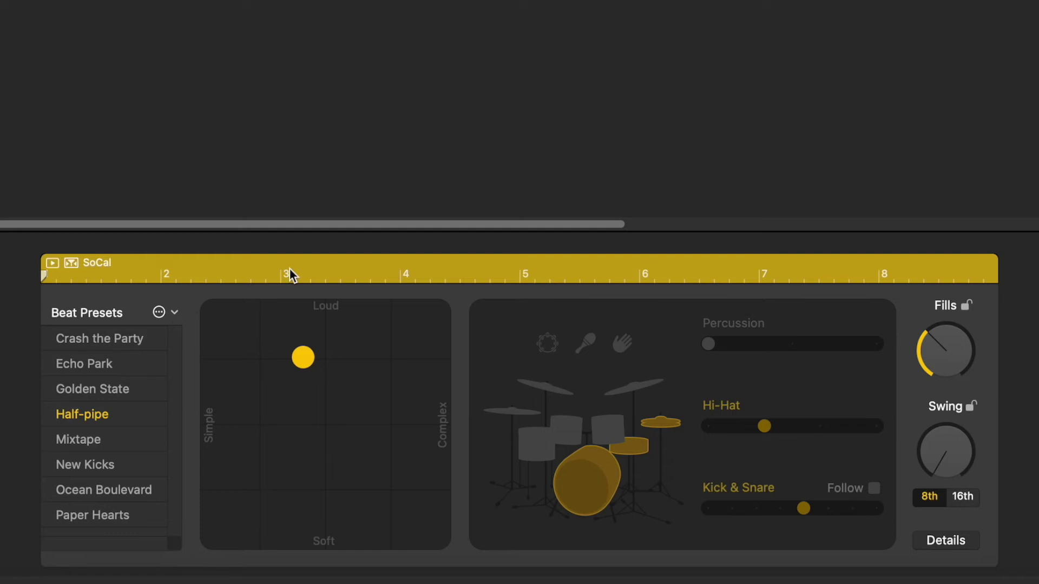
click(100, 385)
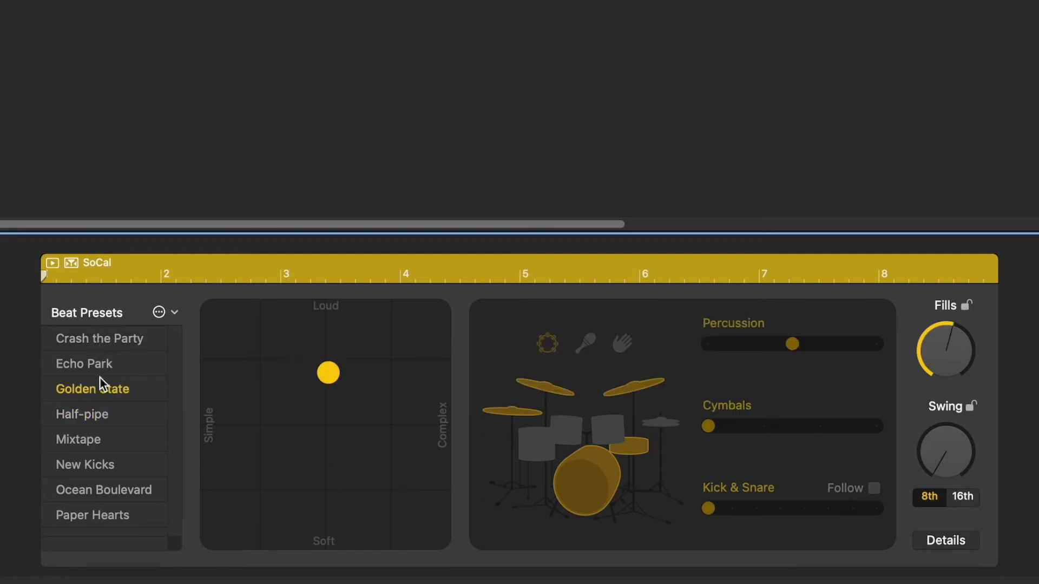
click(417, 377)
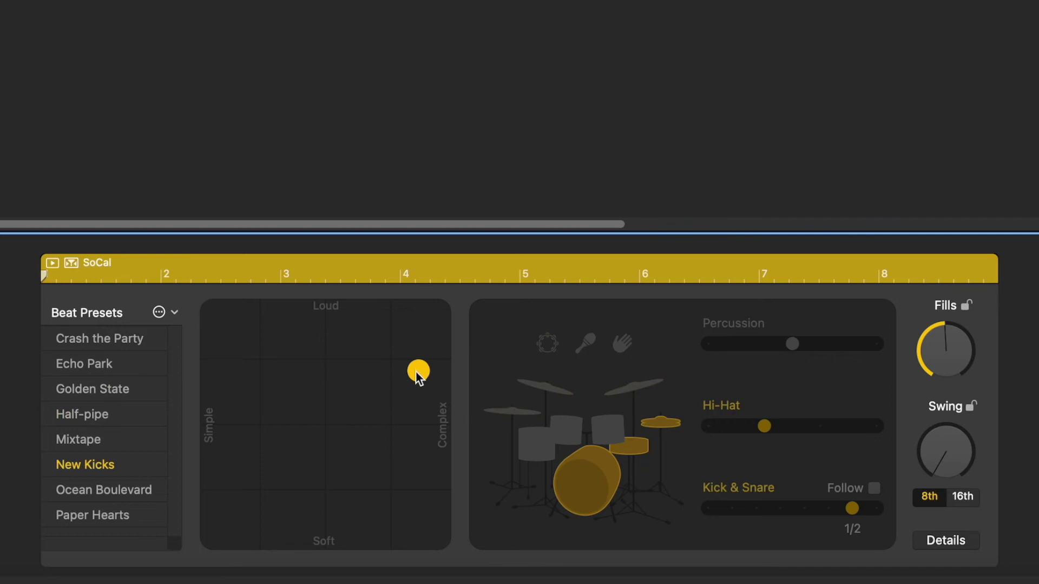
click(104, 494)
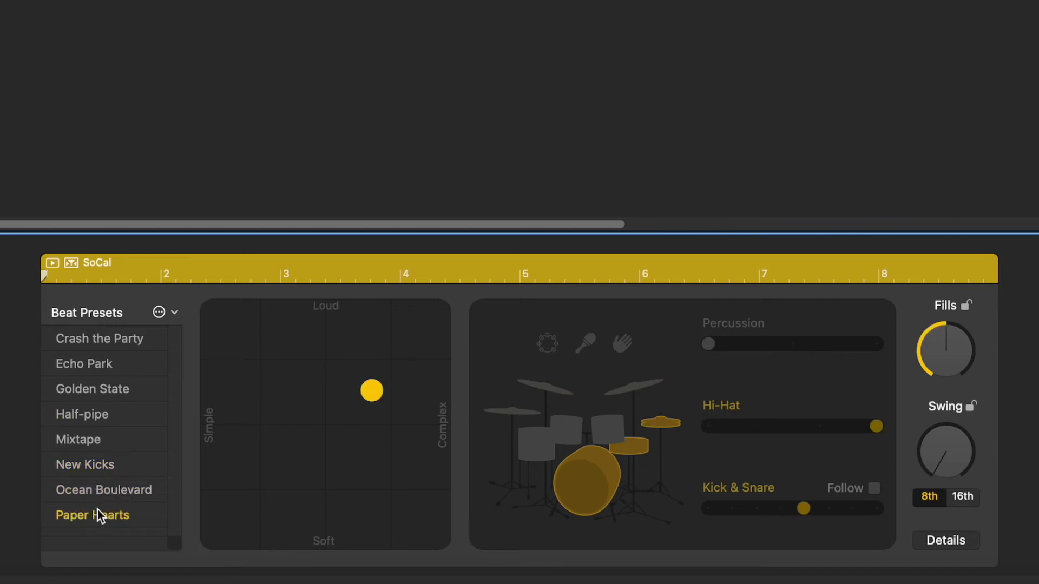
click(106, 389)
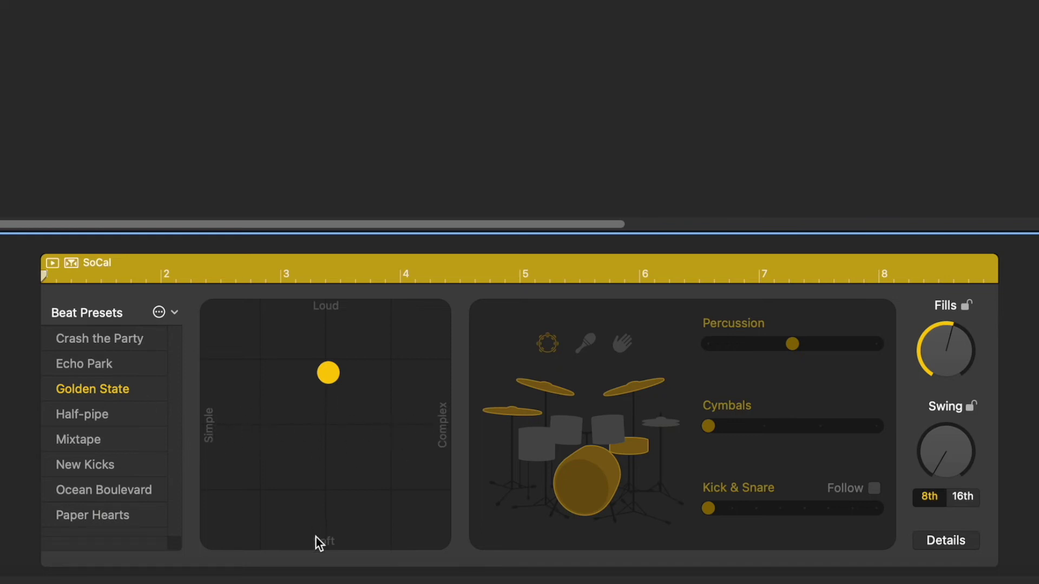
drag(328, 374, 469, 277)
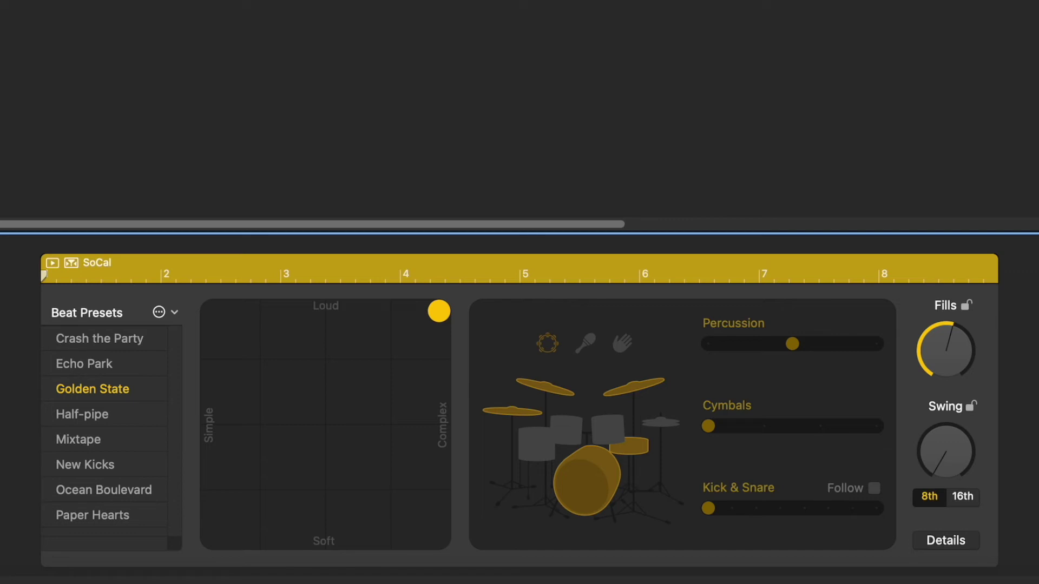
key(space)
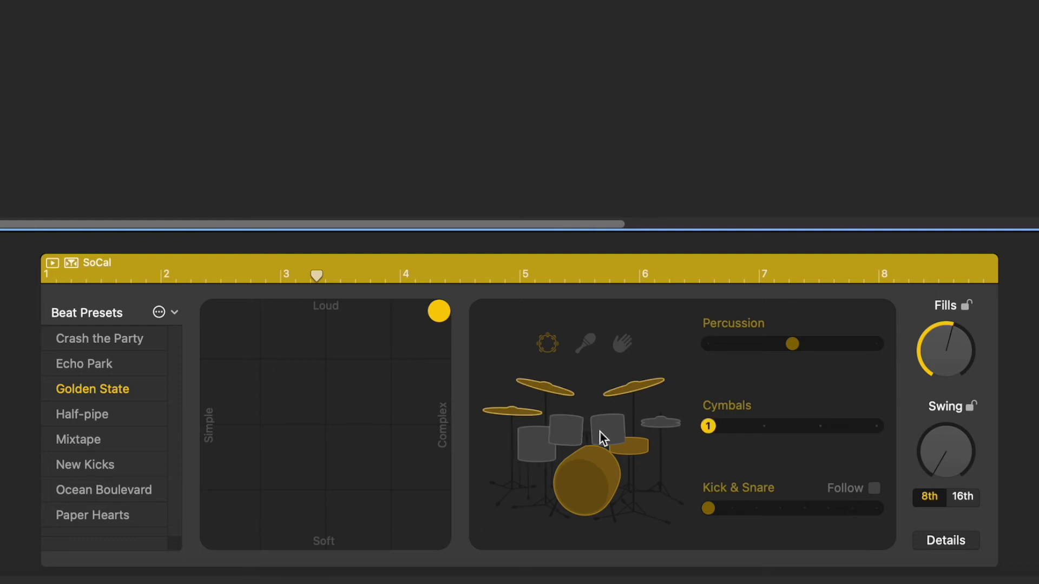
Switch the drummer to toms and set the Toms and Percussion sliders to maximum.
click(568, 433)
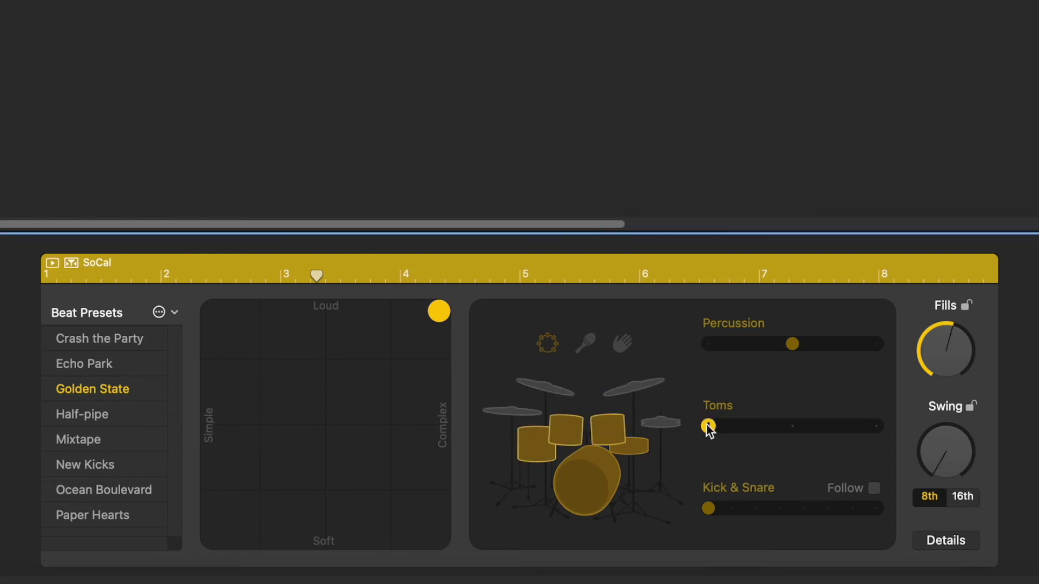
drag(707, 425, 868, 419)
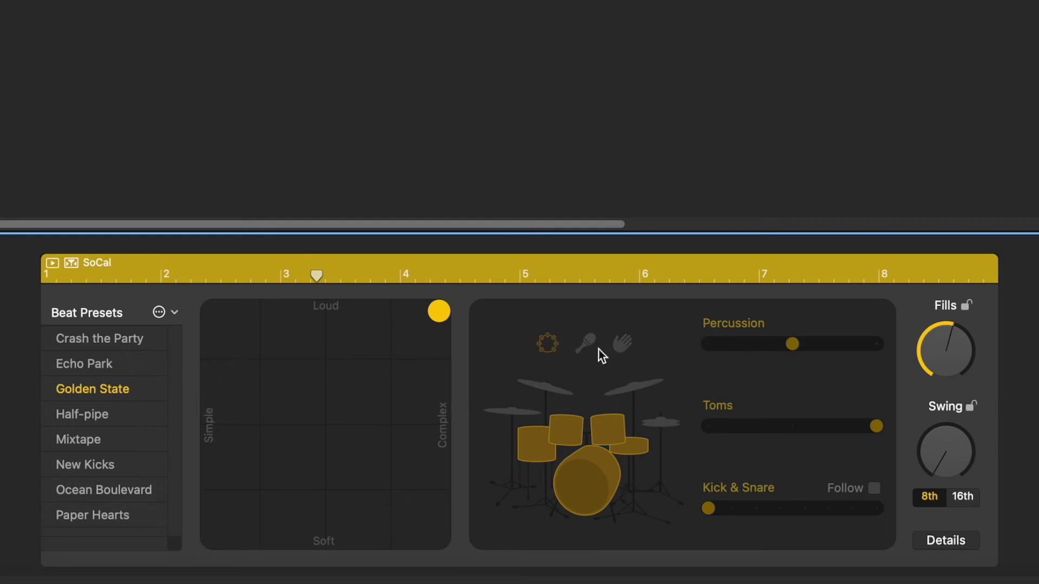
drag(792, 344, 897, 348)
Raise the Kick & Snare pattern to 8 and enable Follow with the track list open.
drag(709, 507, 781, 508)
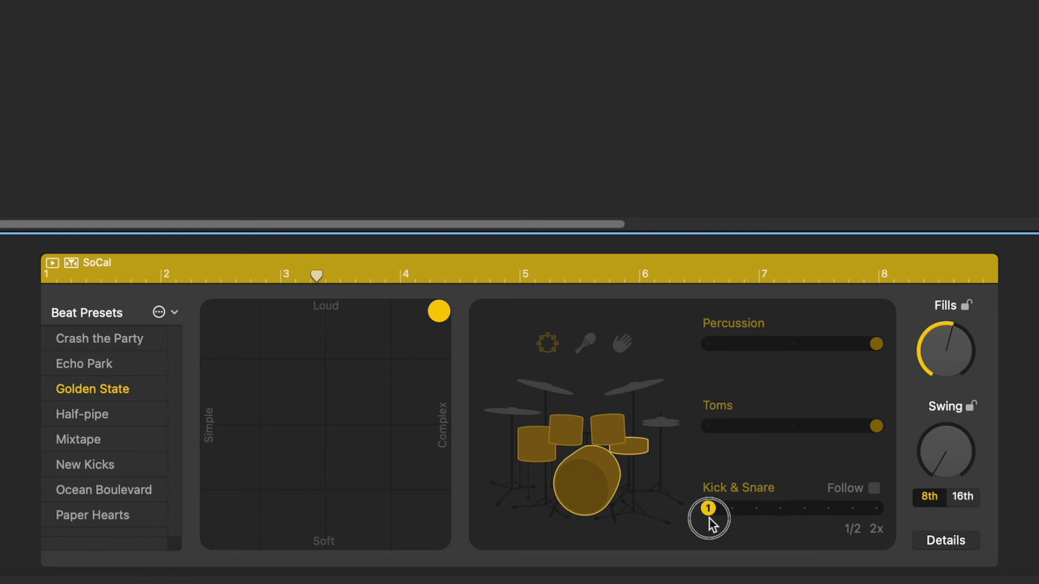
mouse_move(851, 518)
mouse_down()
mouse_move(886, 508)
mouse_move(849, 506)
mouse_up()
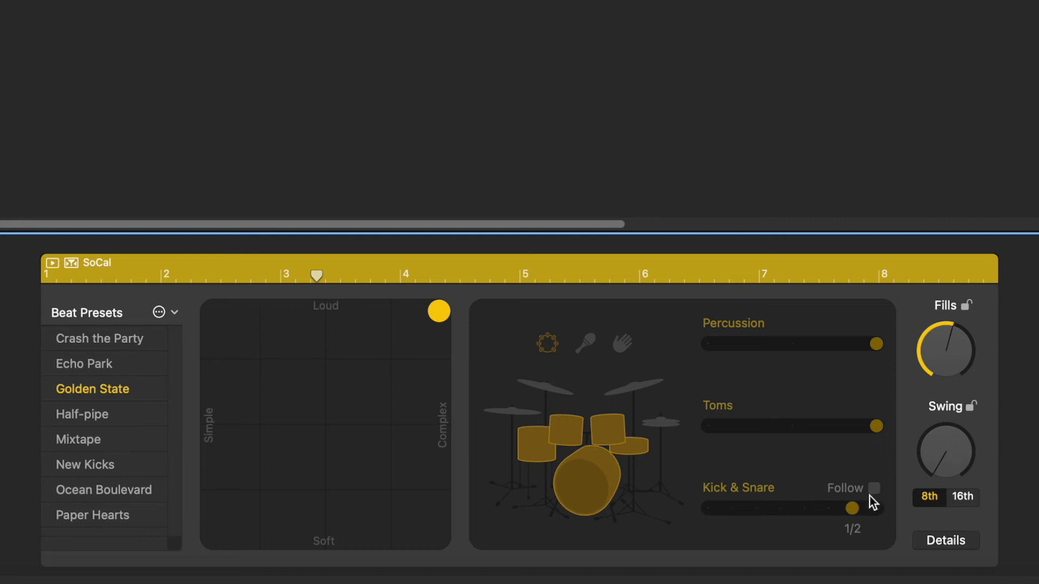
click(870, 490)
click(758, 513)
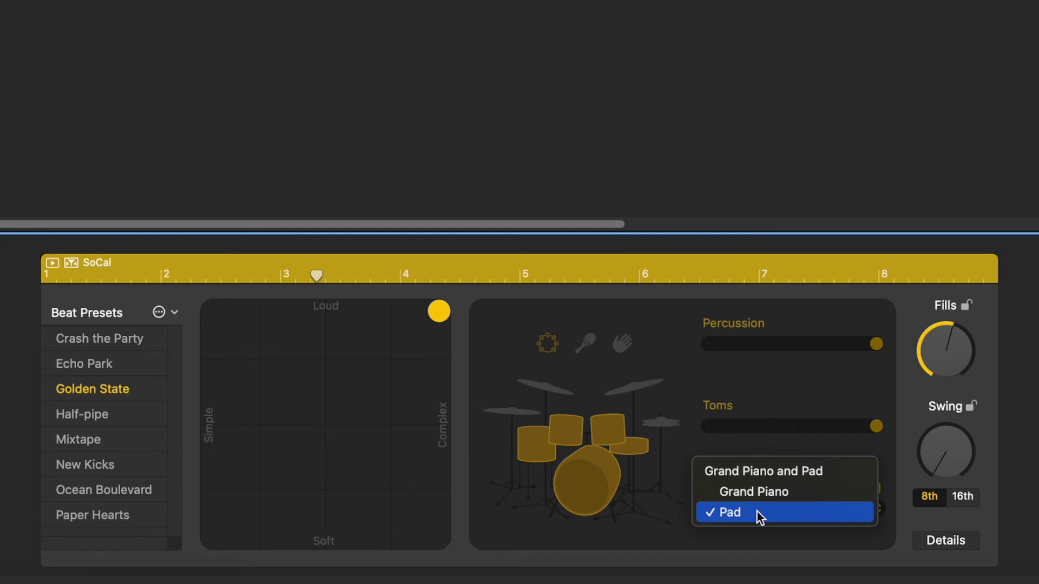
Keep Pad as the followed track and play the song to hear the drums.
click(758, 512)
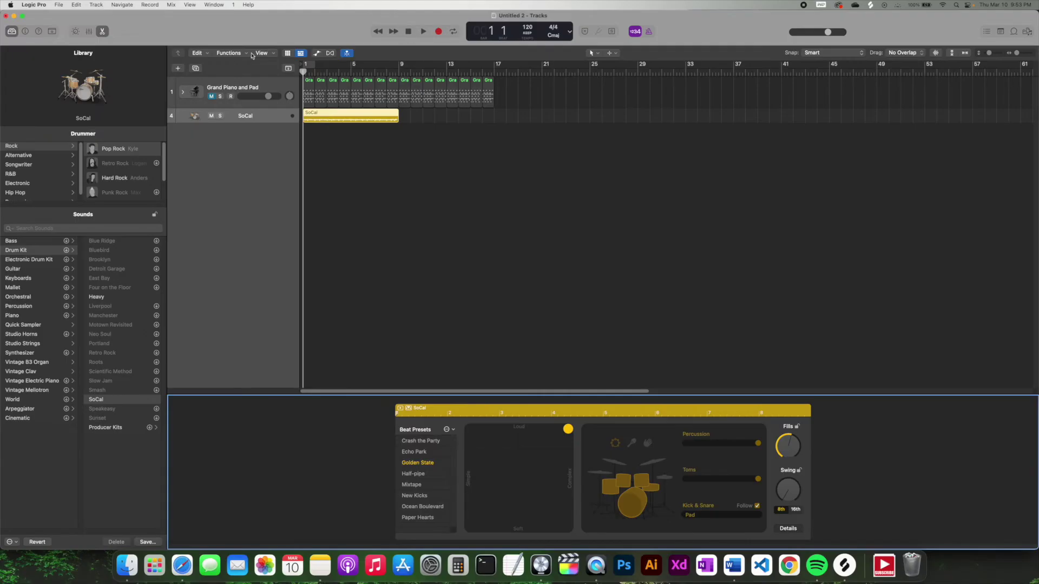
click(211, 96)
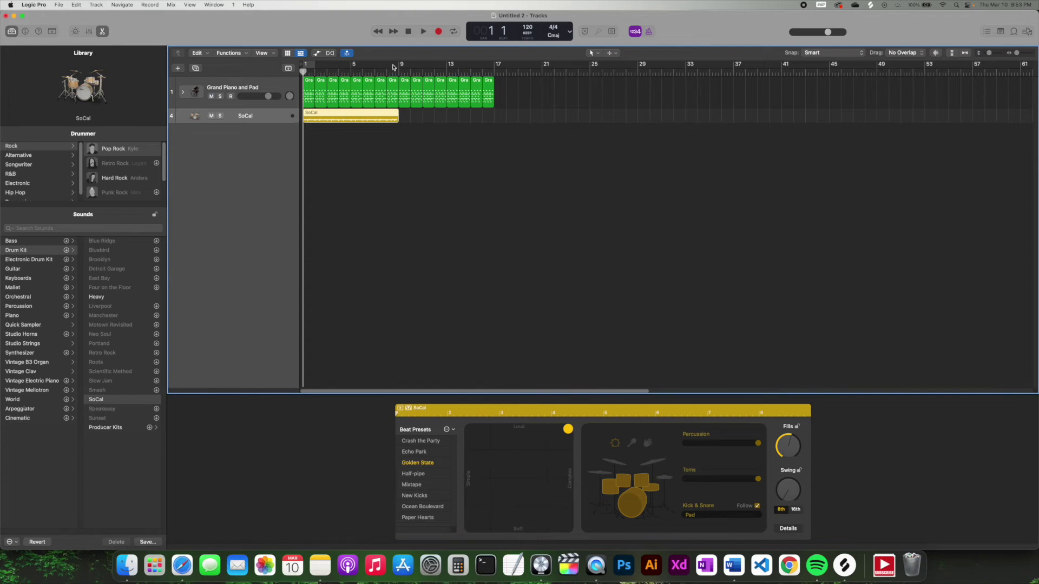
click(423, 32)
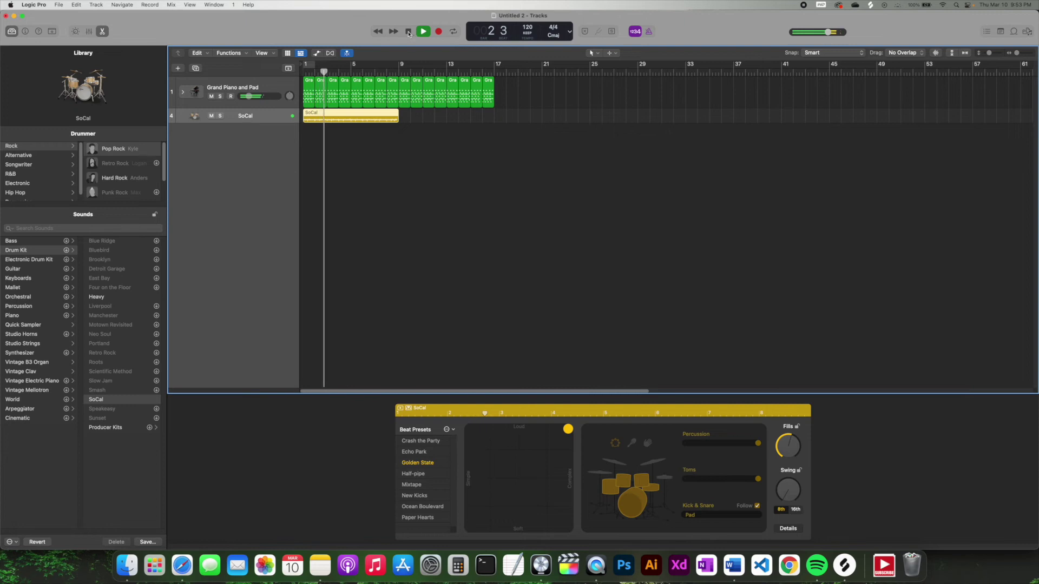
click(409, 32)
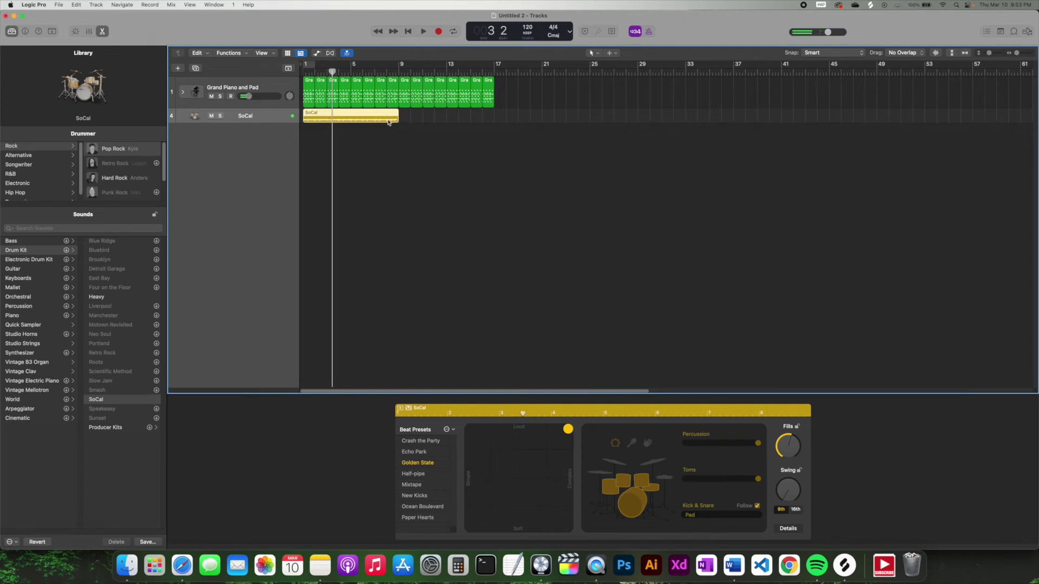
Make the SoCal track taller, trim its region to end at bar 4, raise Fills, and play.
drag(258, 126, 257, 149)
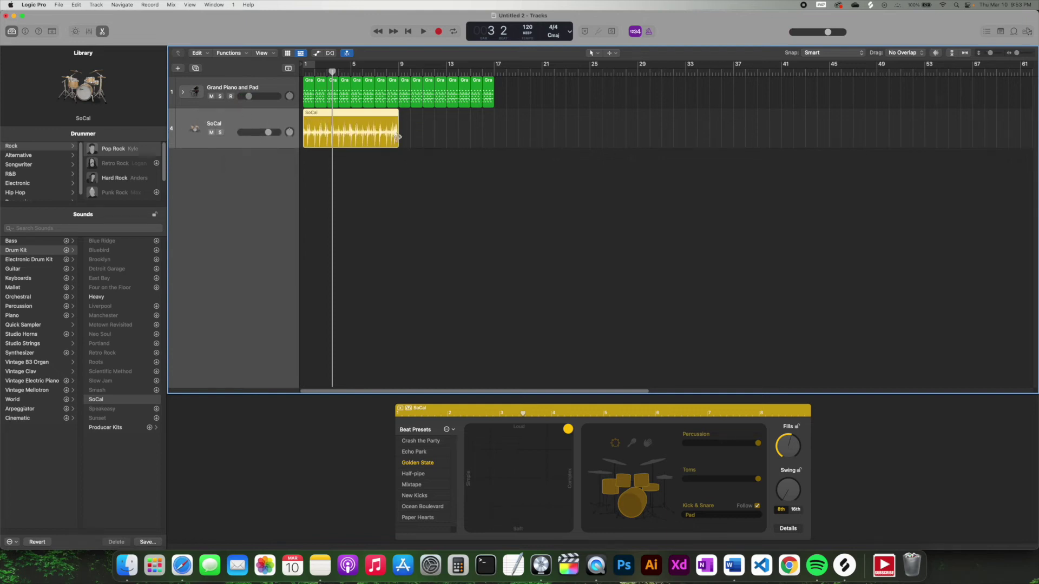
drag(397, 136, 338, 137)
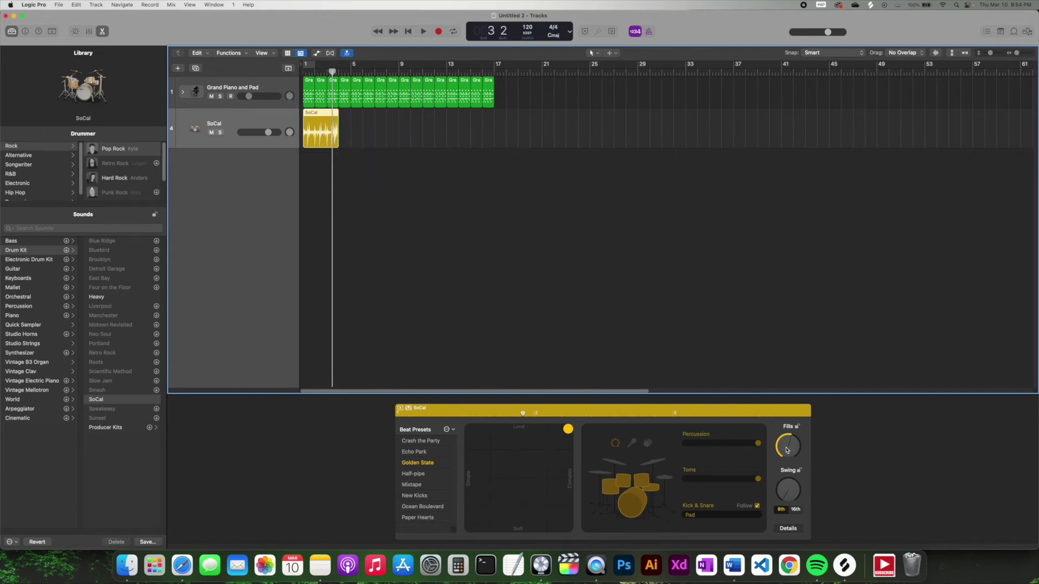
drag(788, 447, 782, 535)
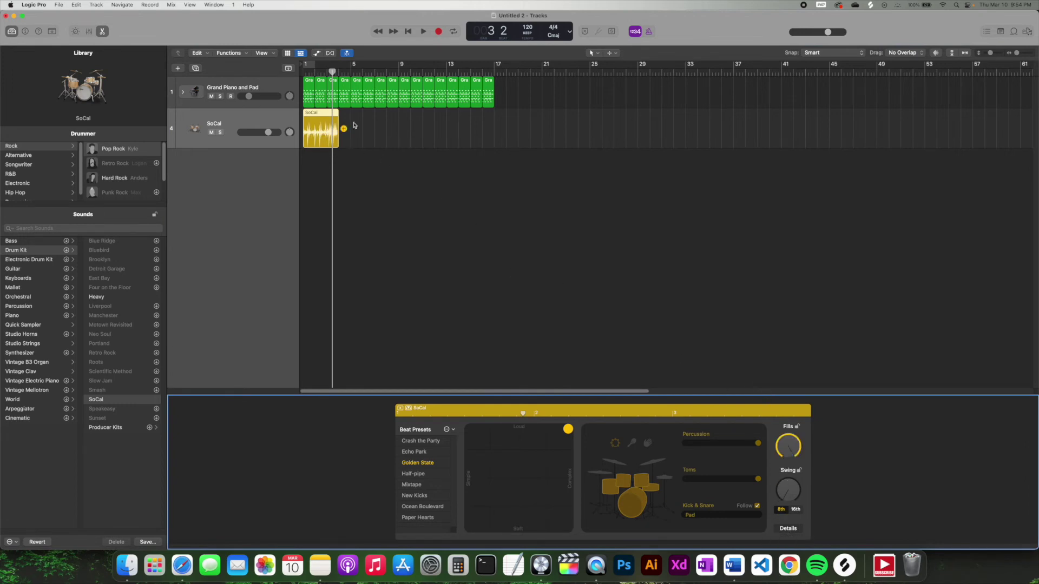
click(422, 31)
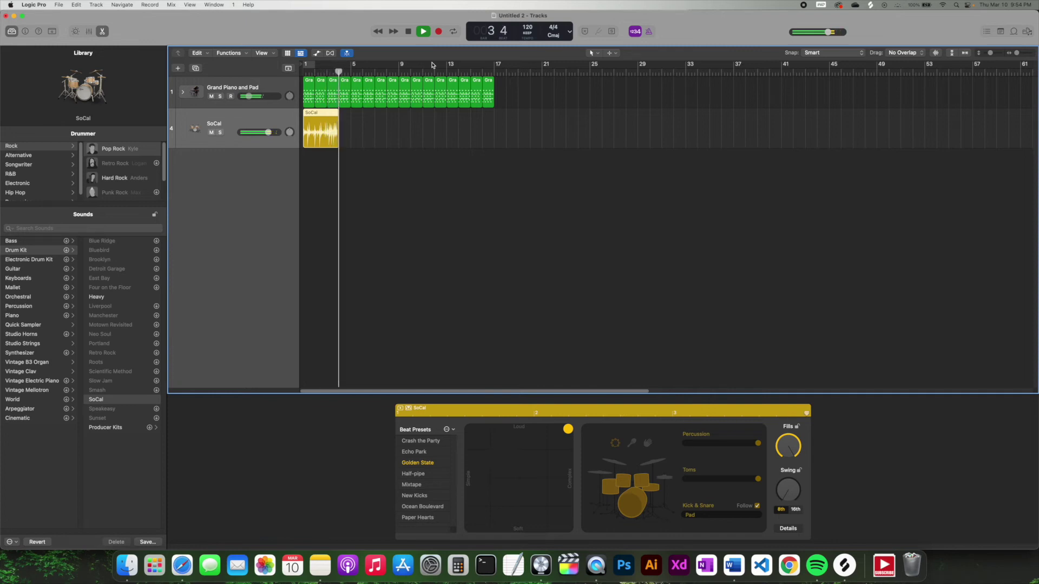
Stop playback, switch the drummer from toms to hi-hat, and show Details.
click(408, 32)
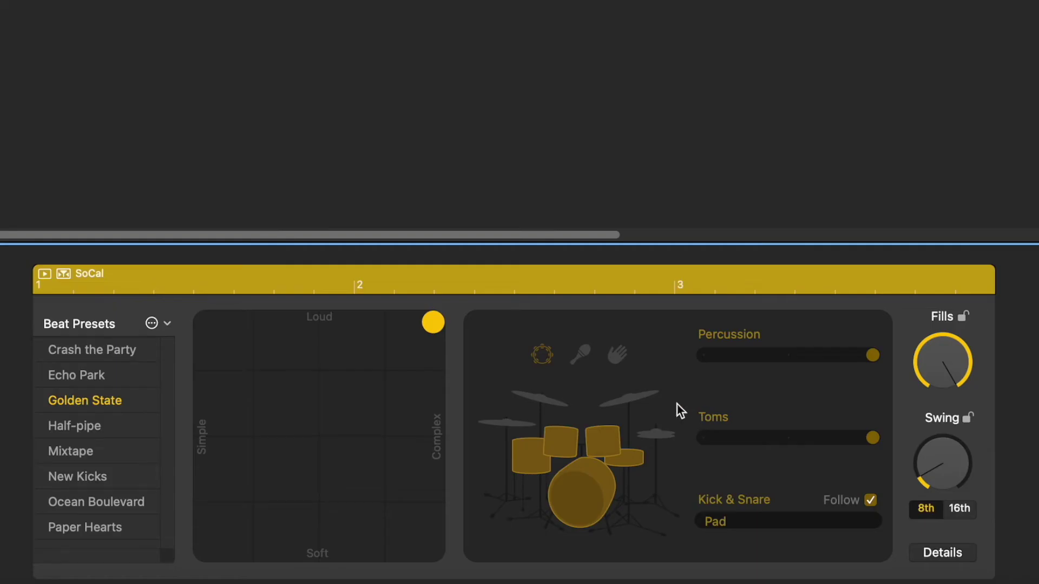
click(657, 436)
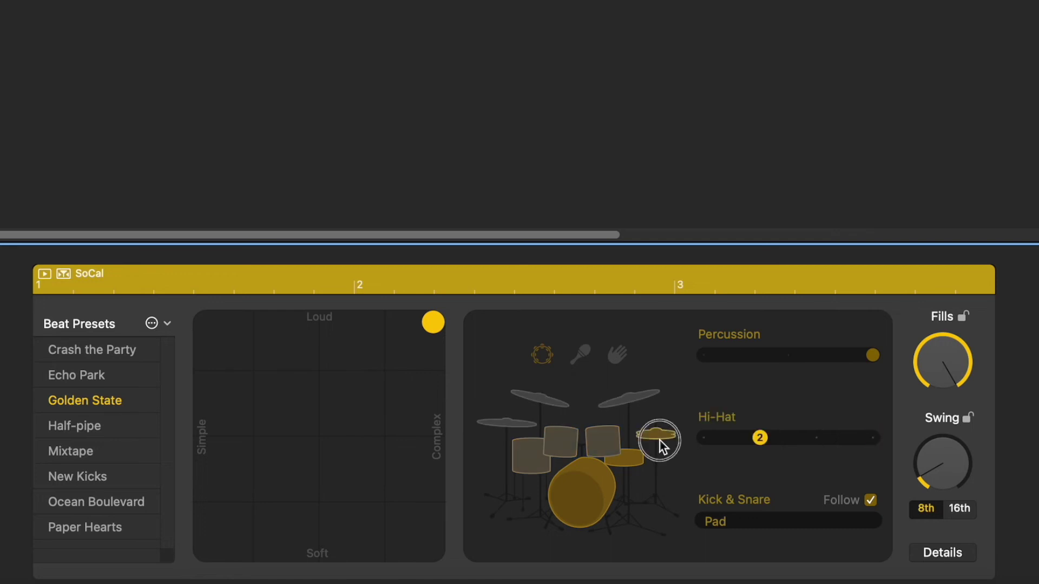
click(944, 554)
Pull the Feel behind the beat, add ghost notes, open the hi-hat manually, and play.
drag(560, 414, 560, 490)
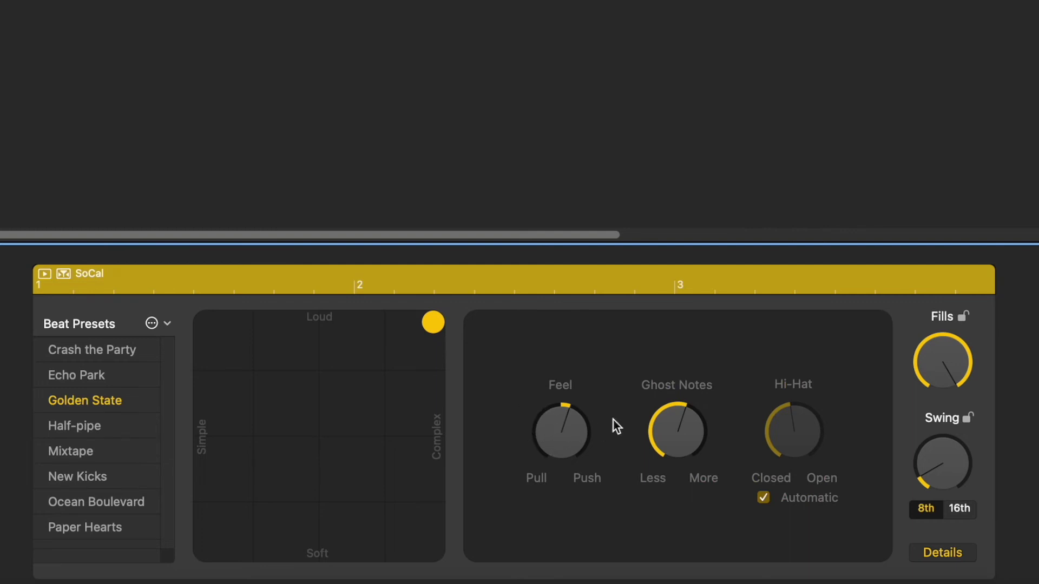
drag(678, 425, 675, 401)
click(763, 498)
drag(783, 436, 759, 308)
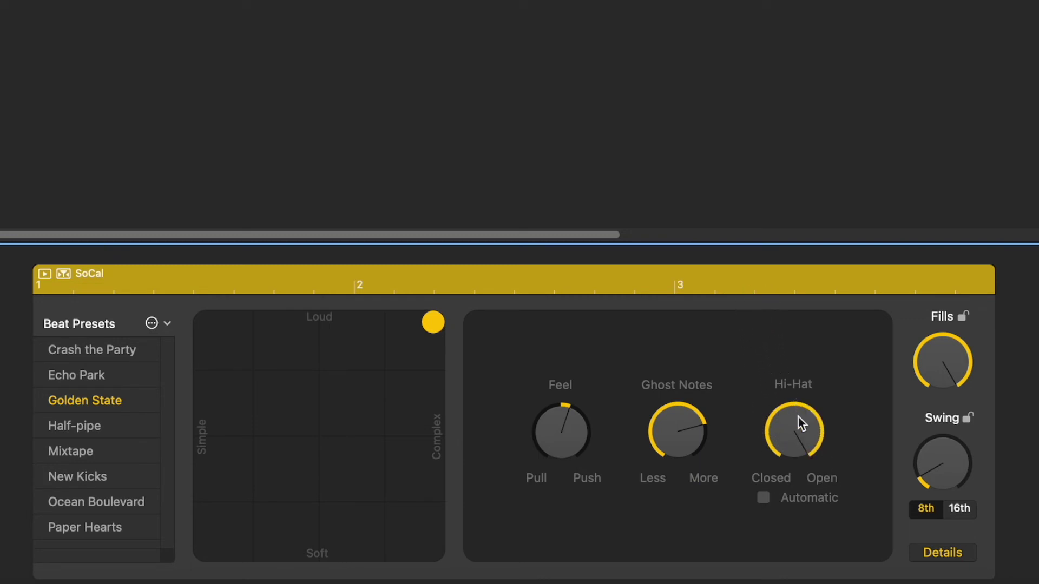
click(764, 497)
click(783, 493)
click(942, 553)
key(space)
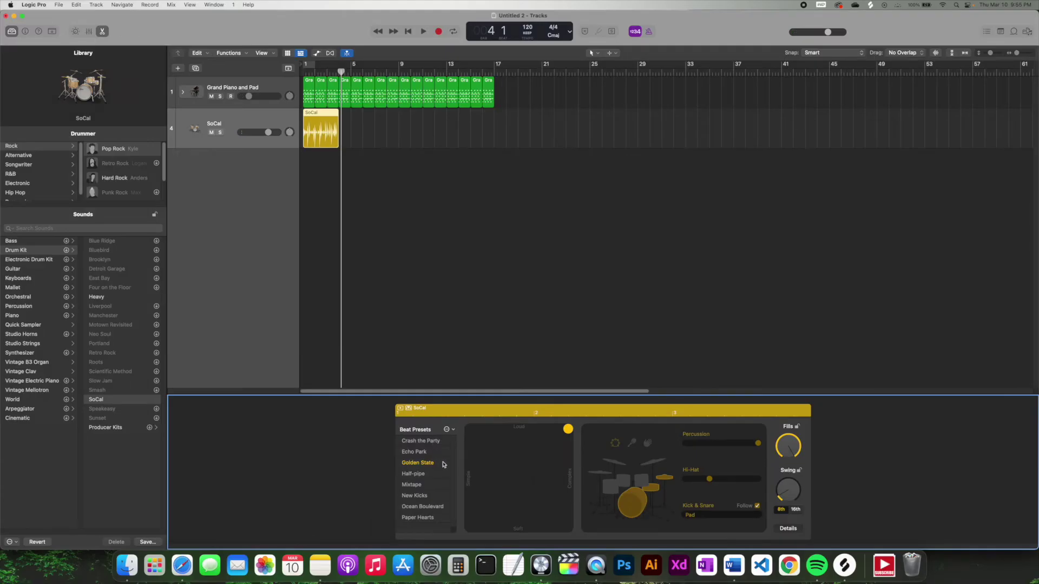
Try the Paper Hearts beat preset and return the playhead to the start.
click(425, 476)
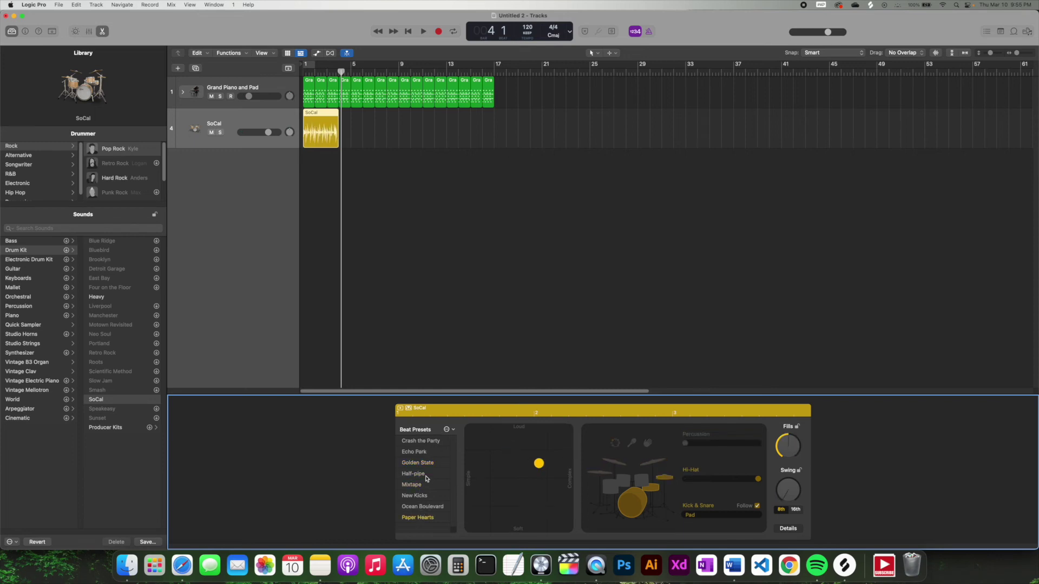
click(262, 223)
key(Return)
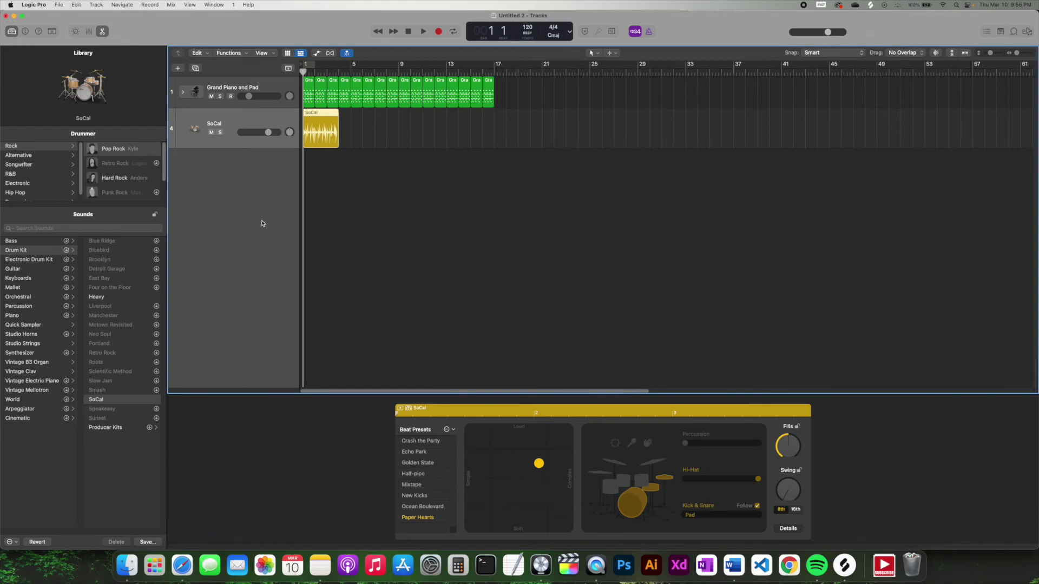
Create a new software instrument track loaded with the Bass > Liverpool Bass patch.
click(177, 69)
click(413, 205)
click(644, 365)
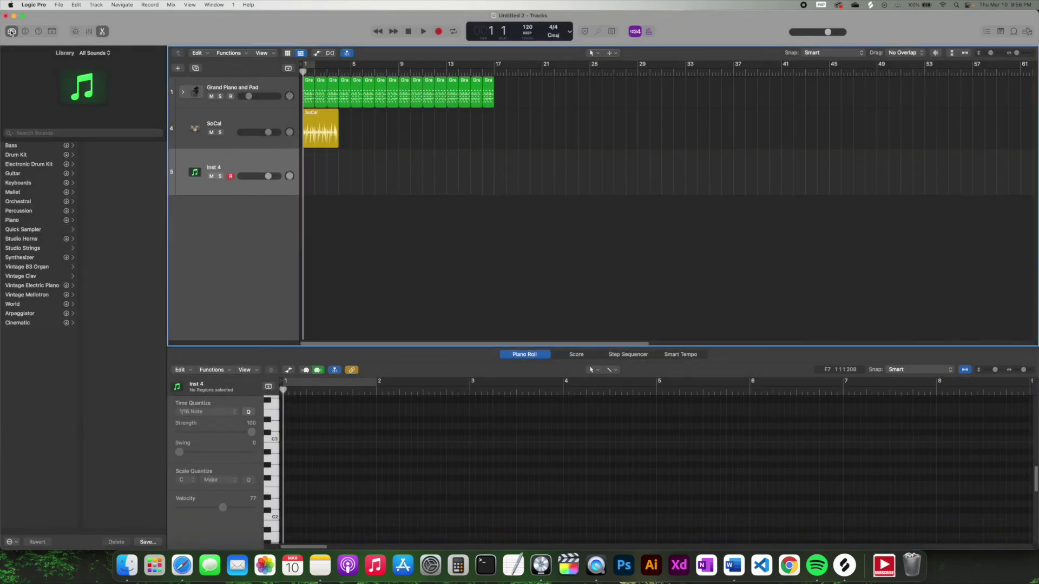
click(22, 147)
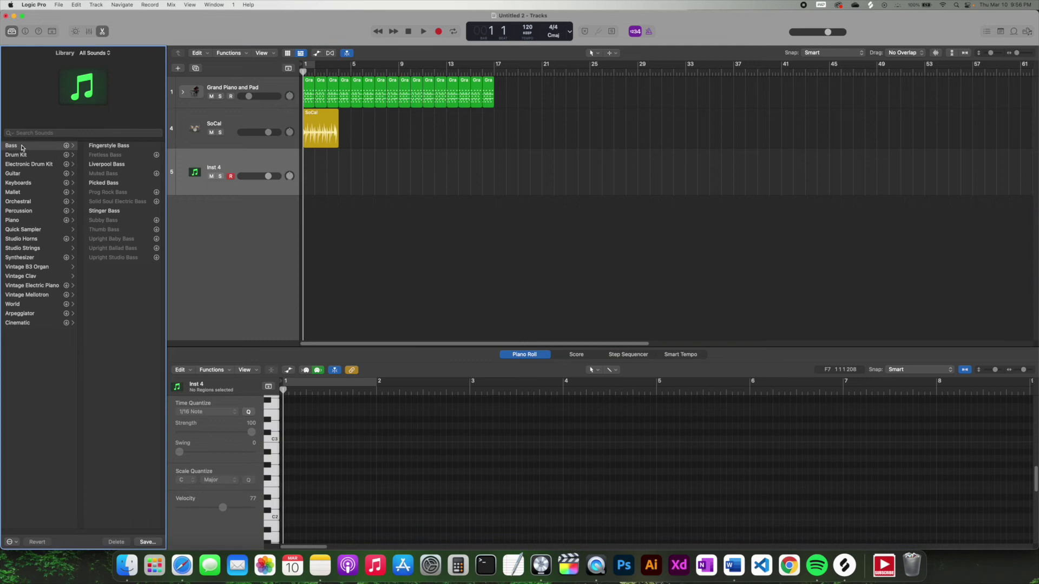
click(106, 164)
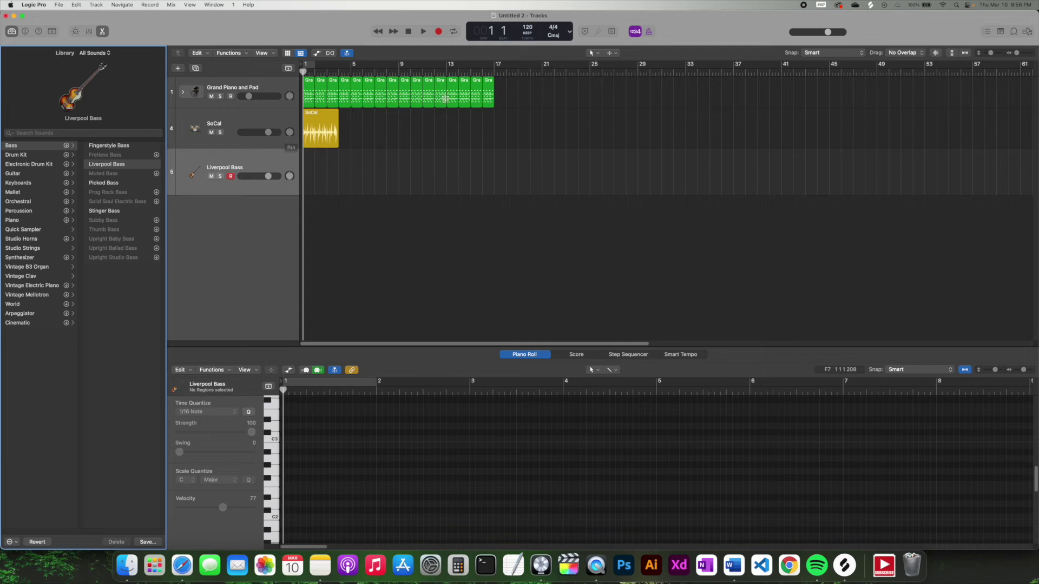
Select all Grand Piano and Pad regions and copy them onto the Liverpool Bass track.
click(505, 97)
drag(505, 98, 302, 93)
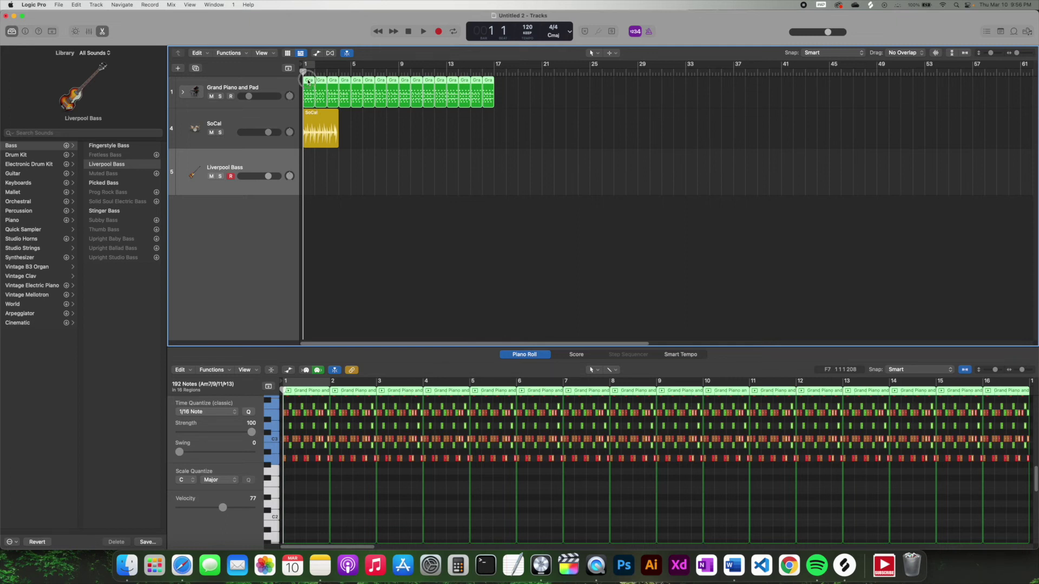
drag(308, 83, 308, 158)
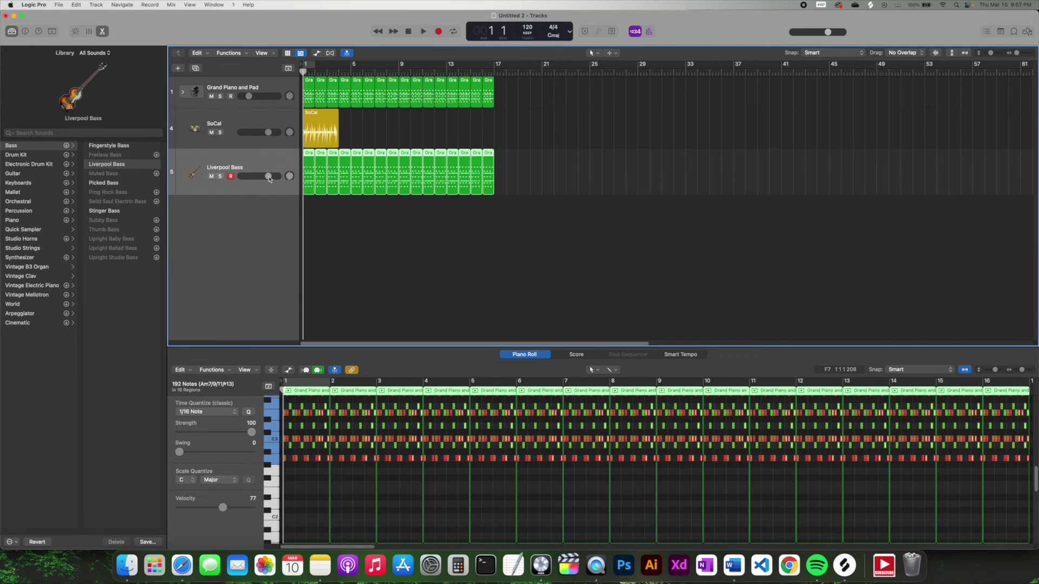
Lower the Liverpool Bass volume to about -10.8 dB and play it back.
mouse_move(269, 178)
mouse_down()
mouse_move(252, 178)
mouse_move(278, 176)
mouse_move(254, 176)
mouse_up()
click(422, 32)
click(423, 31)
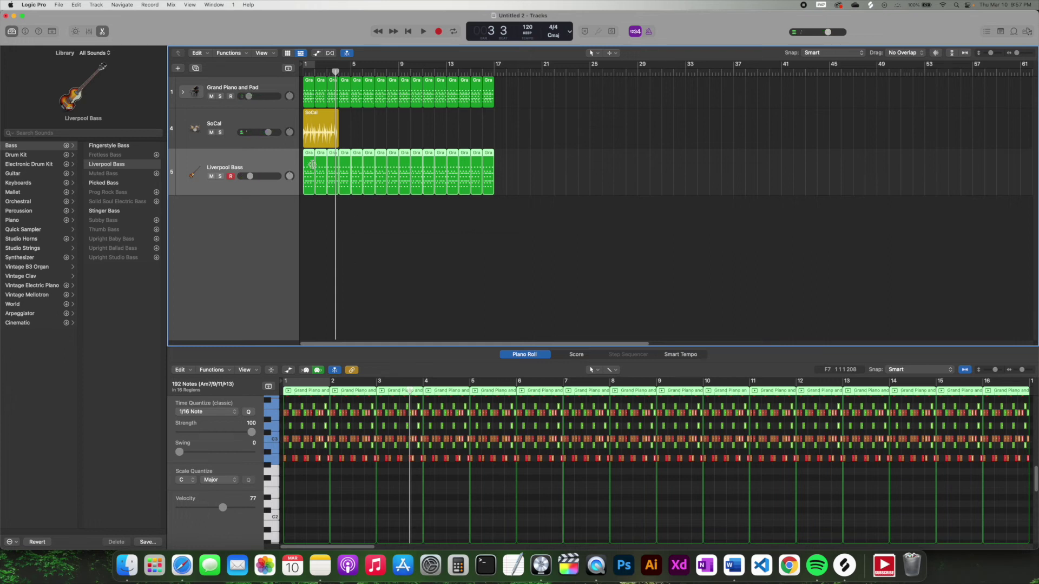
Open the first Liverpool Bass region in the Piano Roll and delete the first-beat chord notes.
click(195, 232)
click(312, 157)
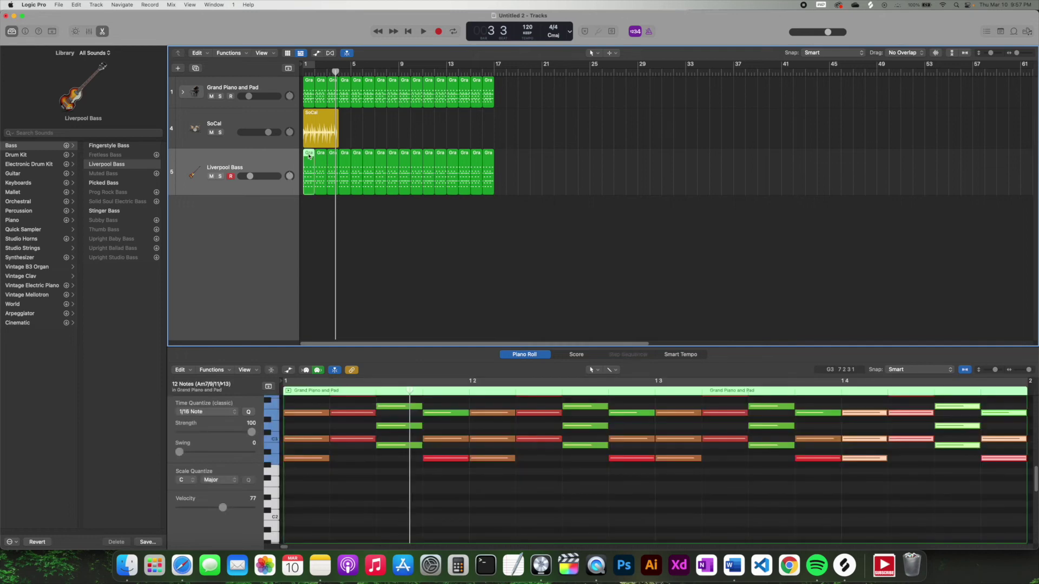
key(Return)
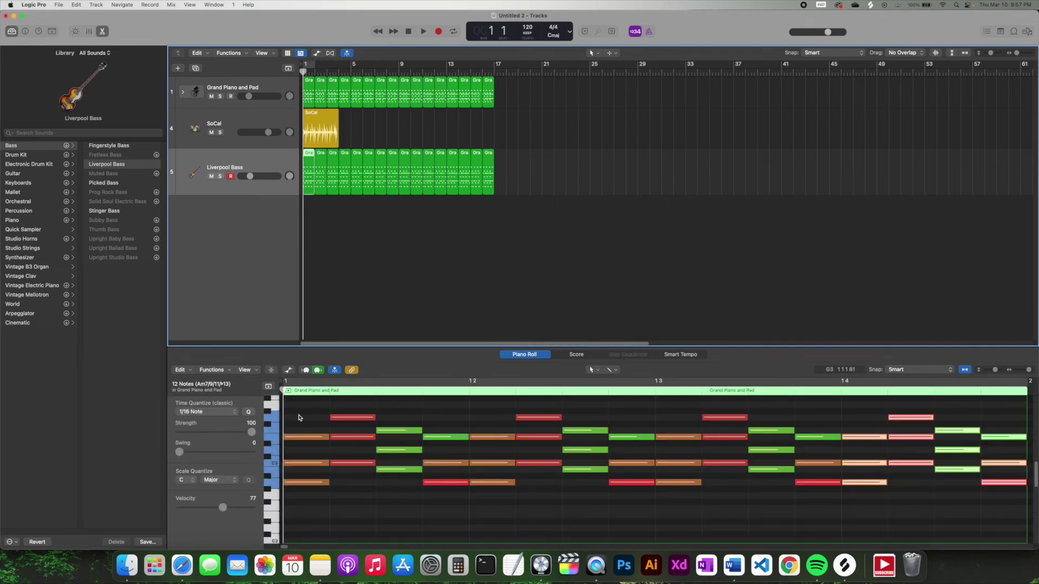
drag(299, 417, 305, 468)
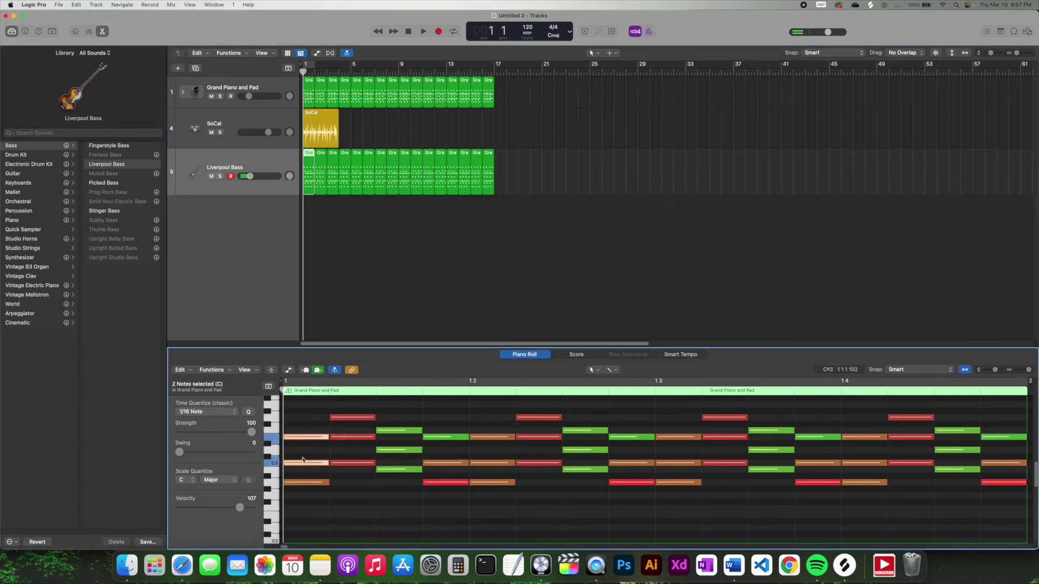
key(Delete)
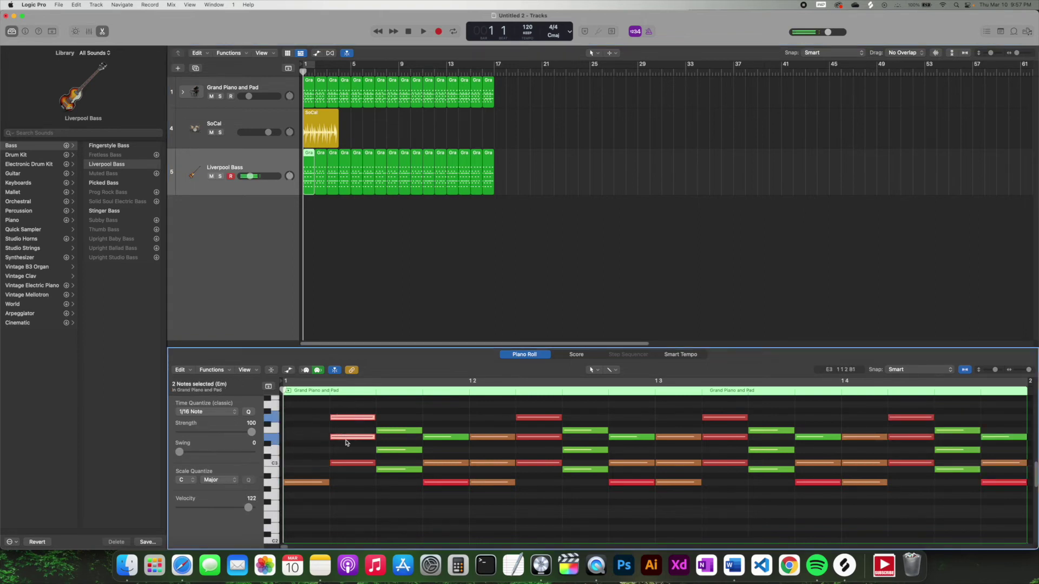
key(Delete)
key(Delete)
key(Delete)
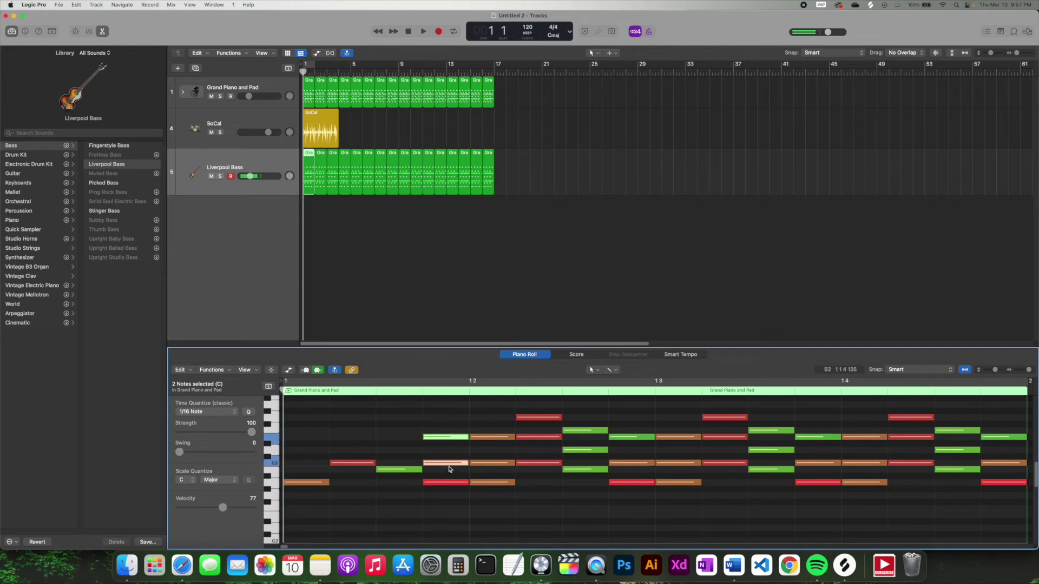
Move the four lowest bass notes down six semitones.
click(445, 494)
drag(444, 494, 320, 454)
scroll(322, 441, down, 3)
mouse_move(313, 433)
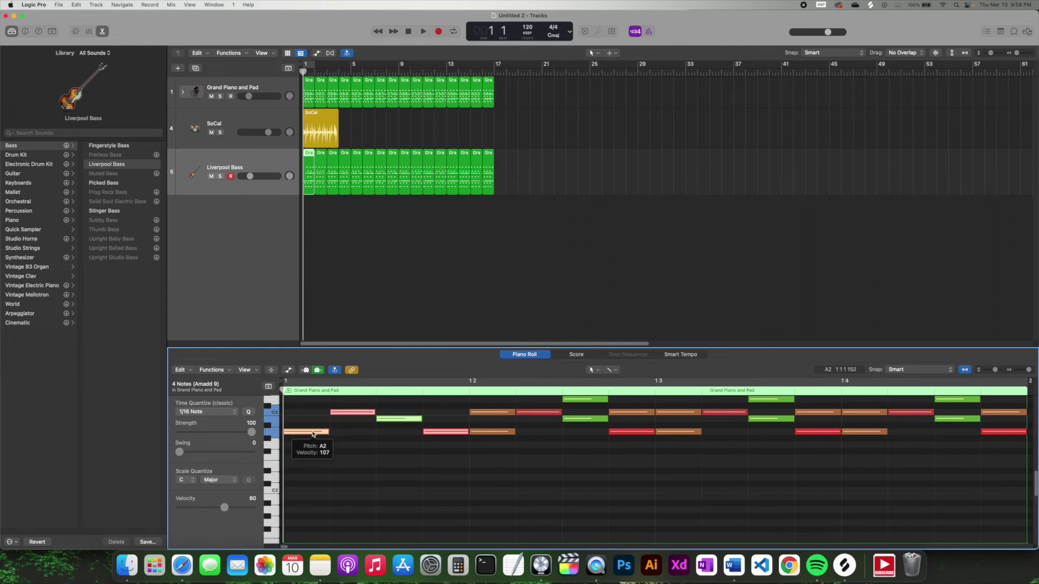
drag(313, 433, 311, 510)
Delete the remaining 36 chord notes, leaving a single-note bass figure.
drag(484, 404, 1012, 511)
scroll(998, 508, up, 2)
key(Delete)
scroll(998, 509, down, 4)
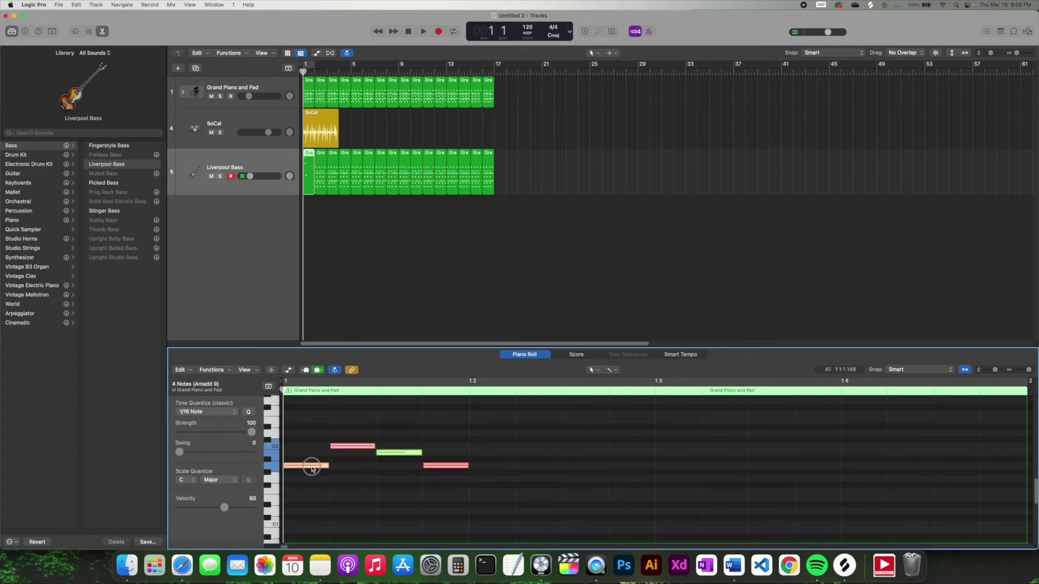
drag(311, 468, 837, 464)
Delete the 15 other bass regions and copy the edited first region into bars 2 and 3.
click(487, 236)
drag(510, 176, 320, 175)
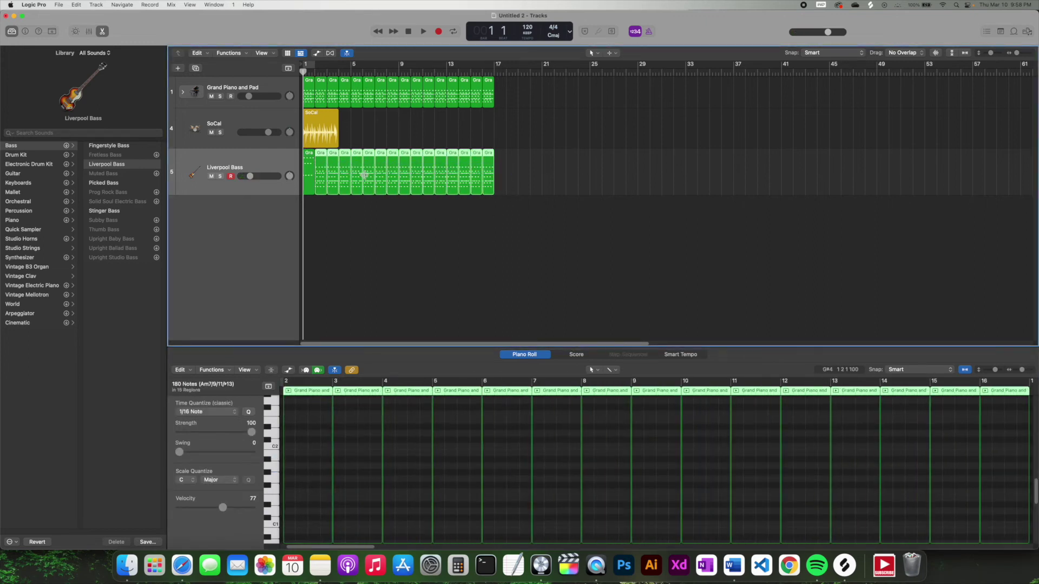
key(Delete)
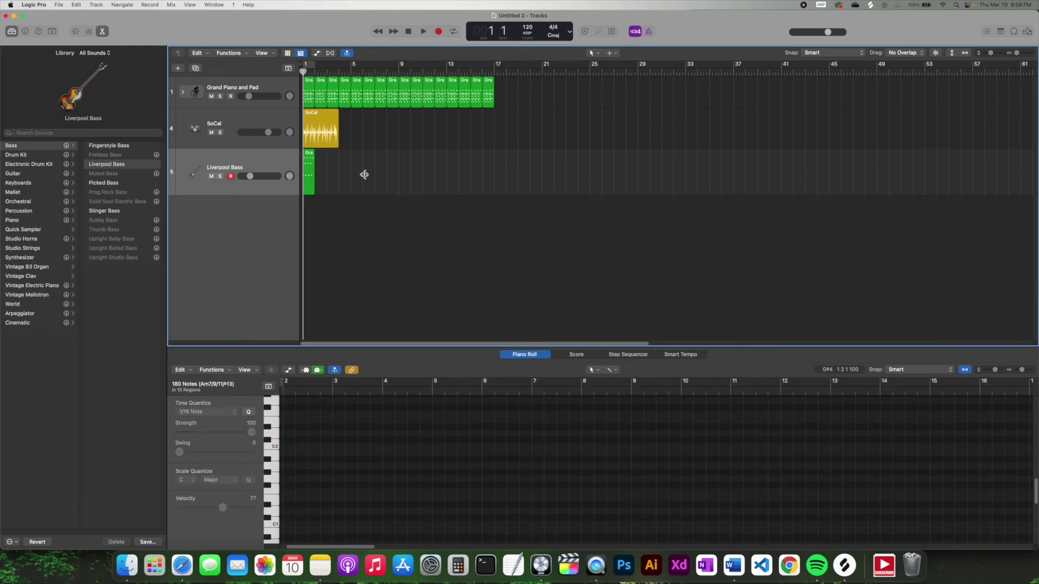
drag(309, 163, 406, 162)
Duplicate the SoCal drummer region onto bars 5–8.
click(422, 195)
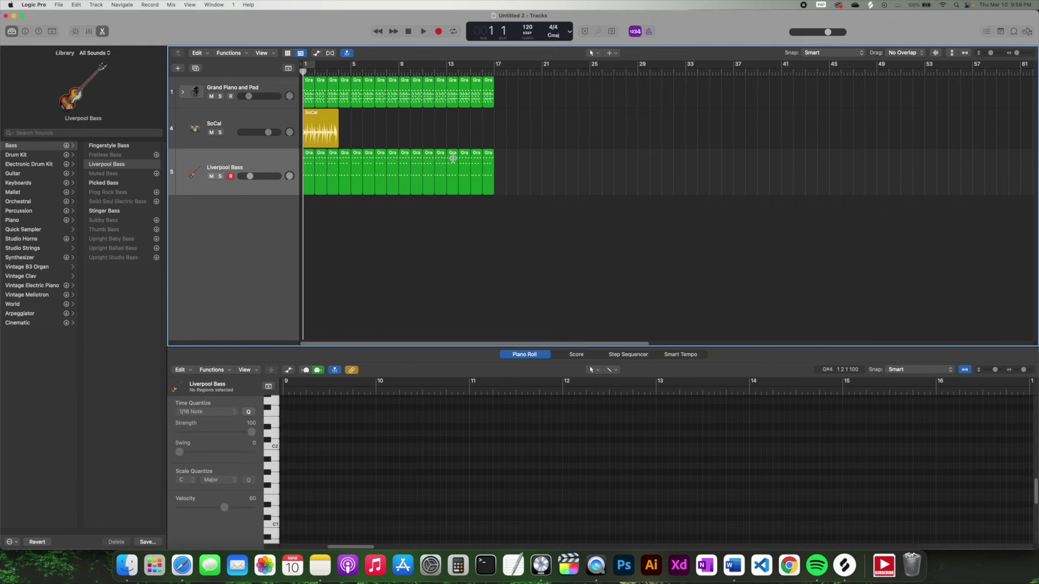
click(327, 119)
drag(323, 119, 493, 135)
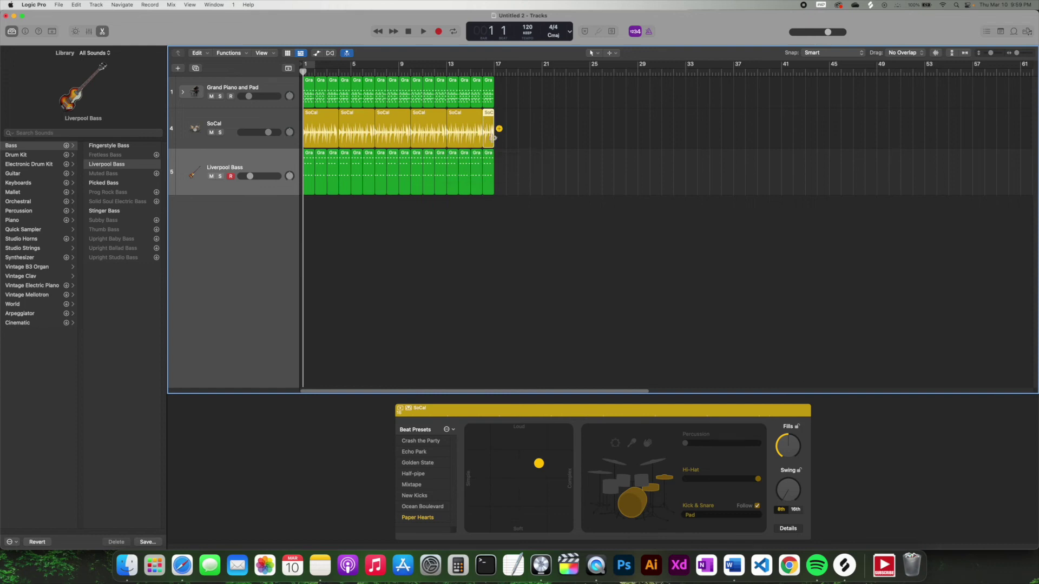
During playback set the Liverpool Bass volume to -12.6 dB, then stop and return to bar 1.
click(422, 31)
drag(250, 176, 255, 176)
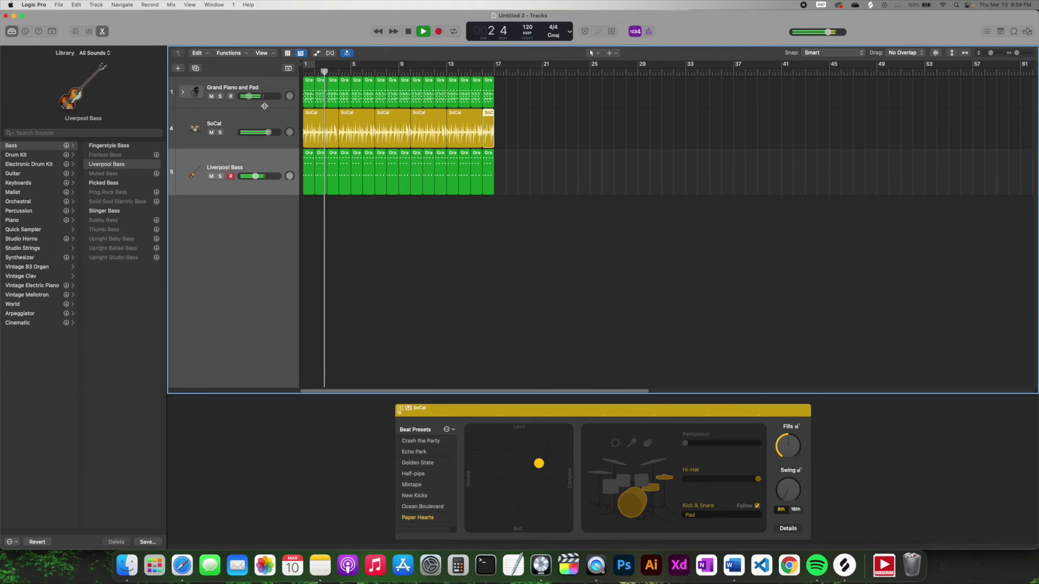
click(409, 32)
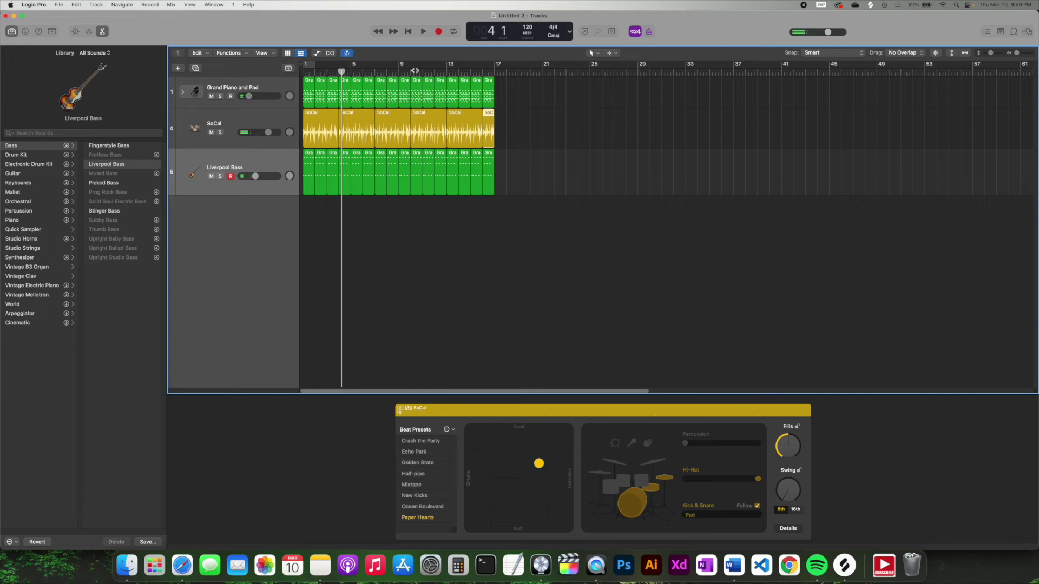
click(408, 32)
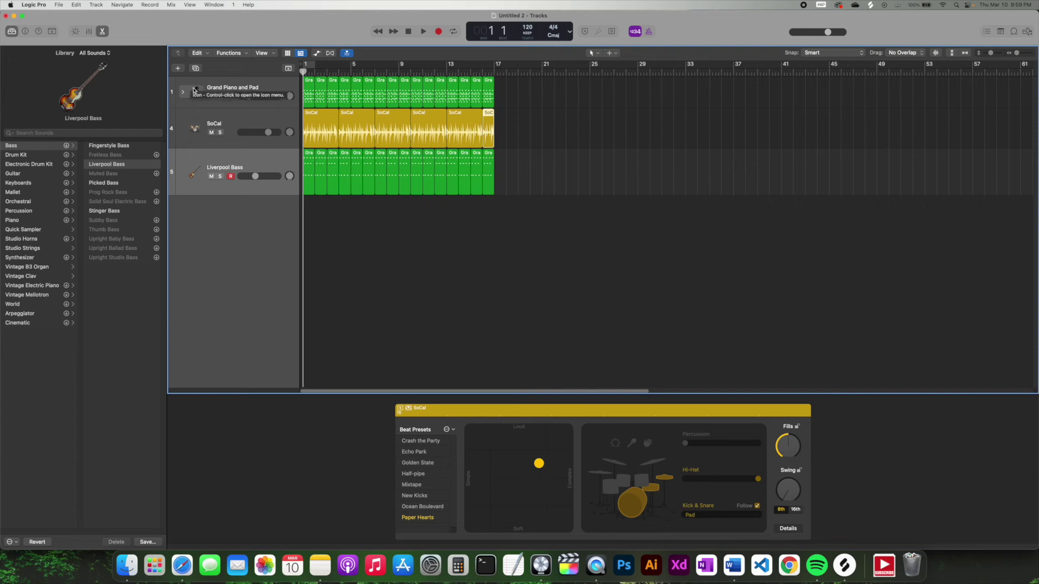
Add a new software instrument track loaded with Authentic Strings.
click(178, 69)
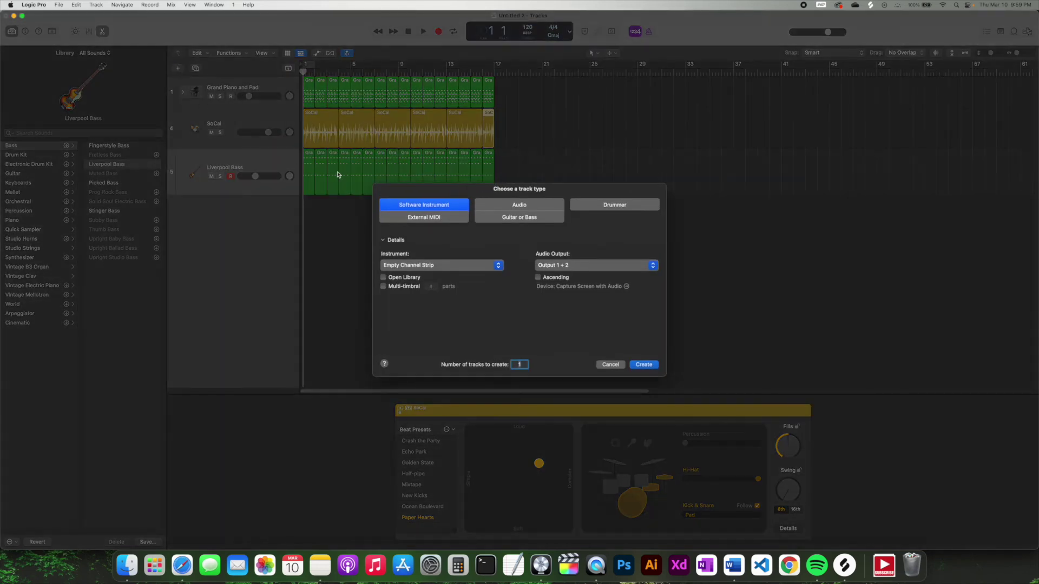
click(639, 365)
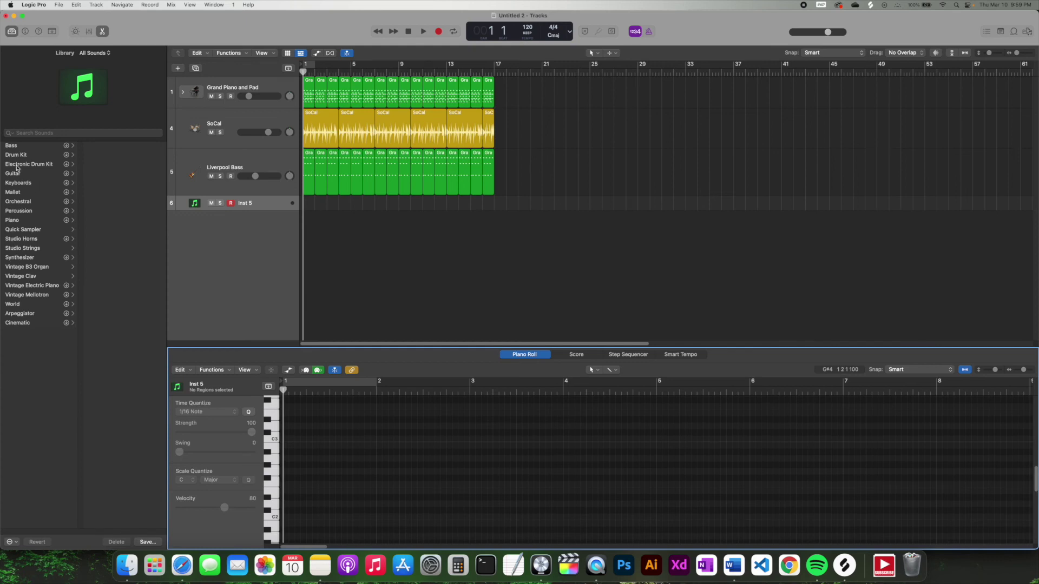
click(69, 258)
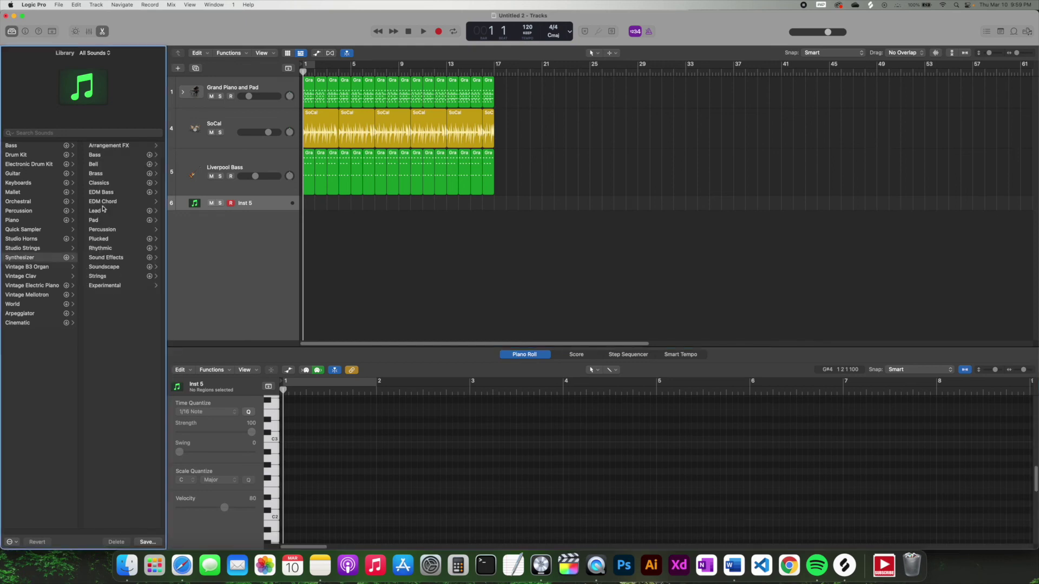
click(101, 281)
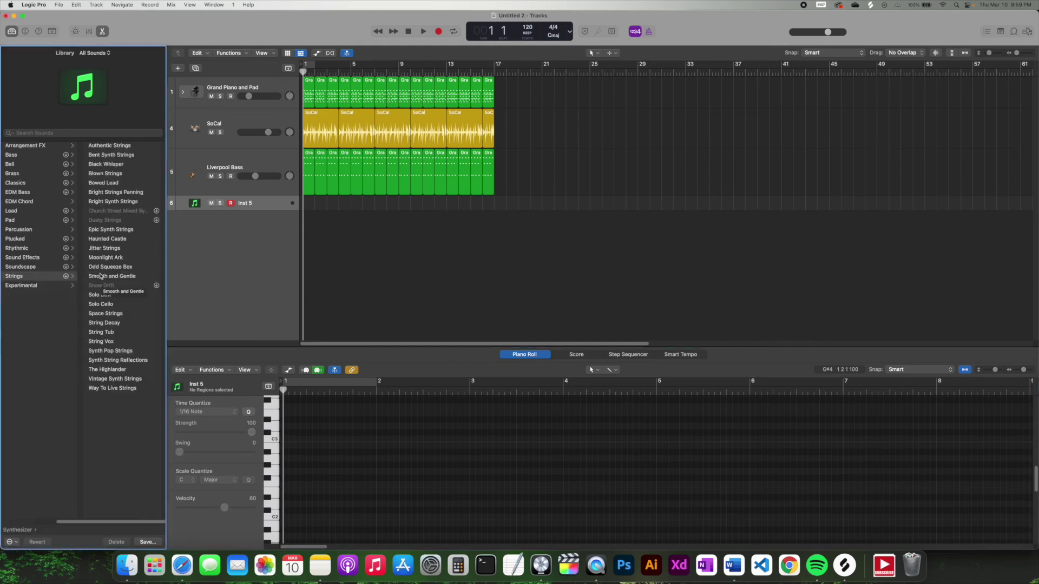
click(109, 147)
Copy all the Liverpool Bass regions onto the Authentic Strings track and play them back.
click(301, 164)
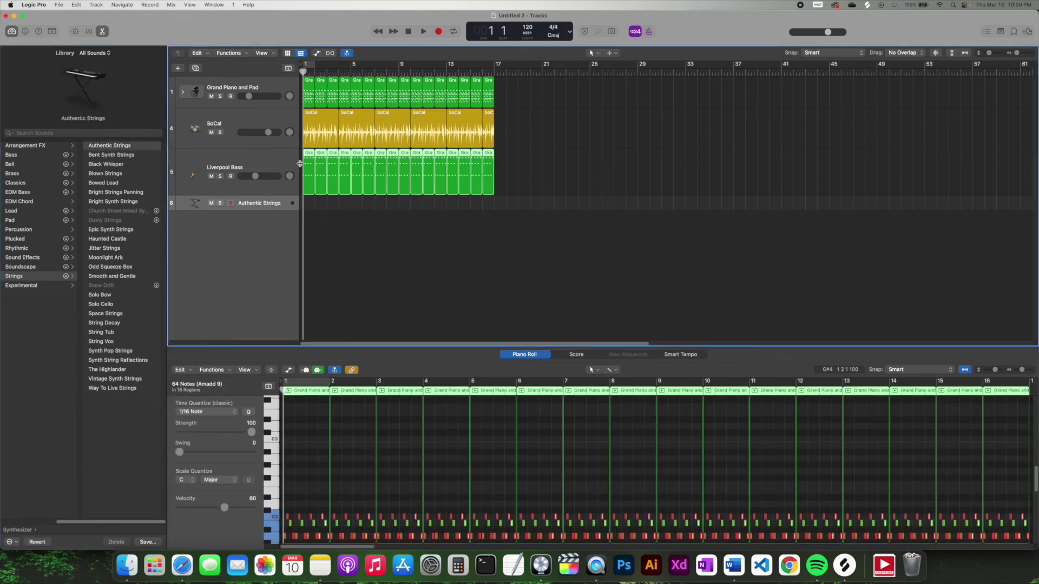
drag(358, 156, 359, 203)
key(space)
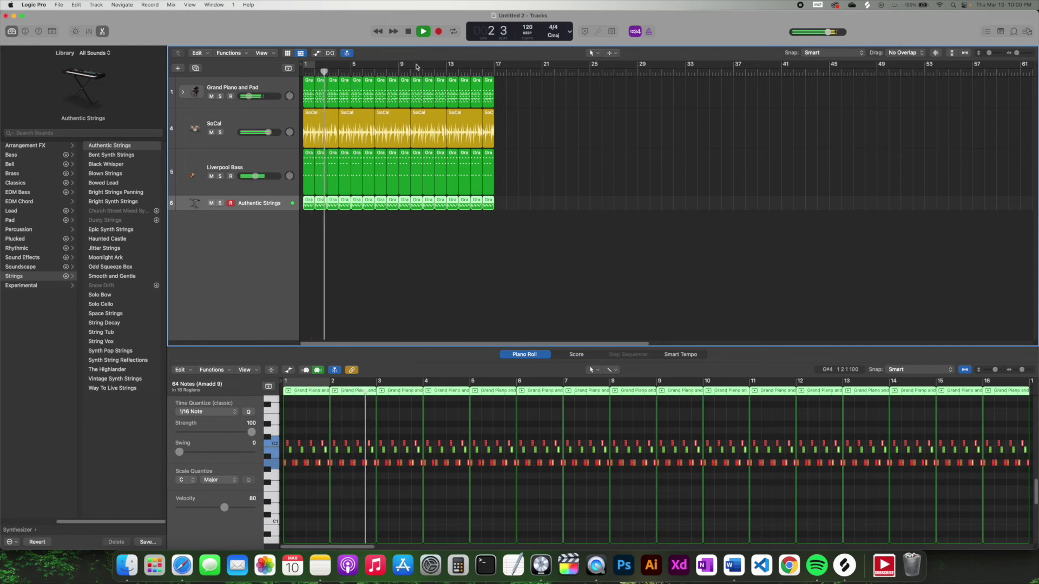
key(space)
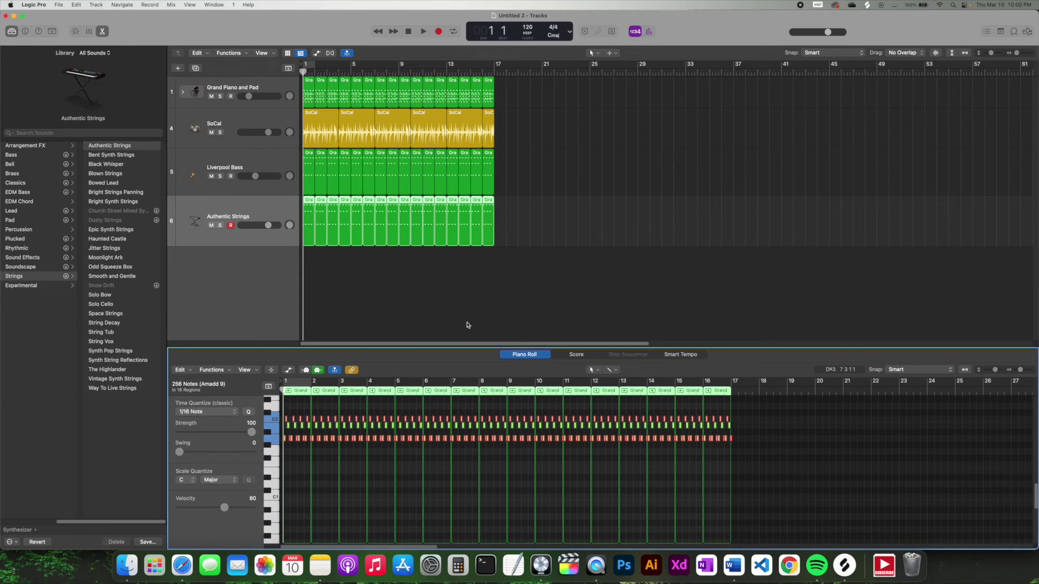
Transpose the strings notes up three semitones and play the song to hear them.
mouse_move(731, 440)
drag(731, 441, 730, 399)
click(424, 32)
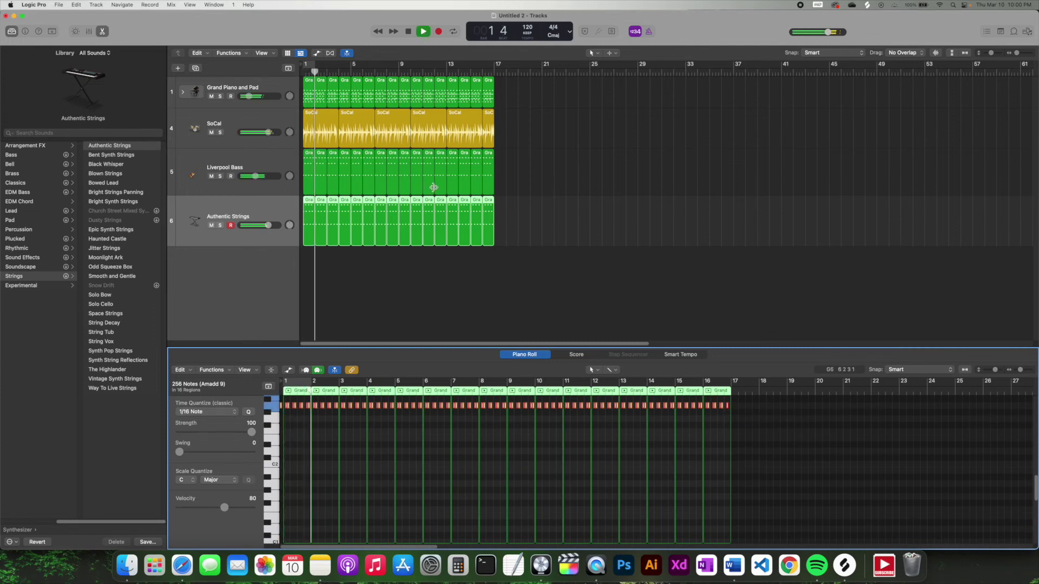
key(space)
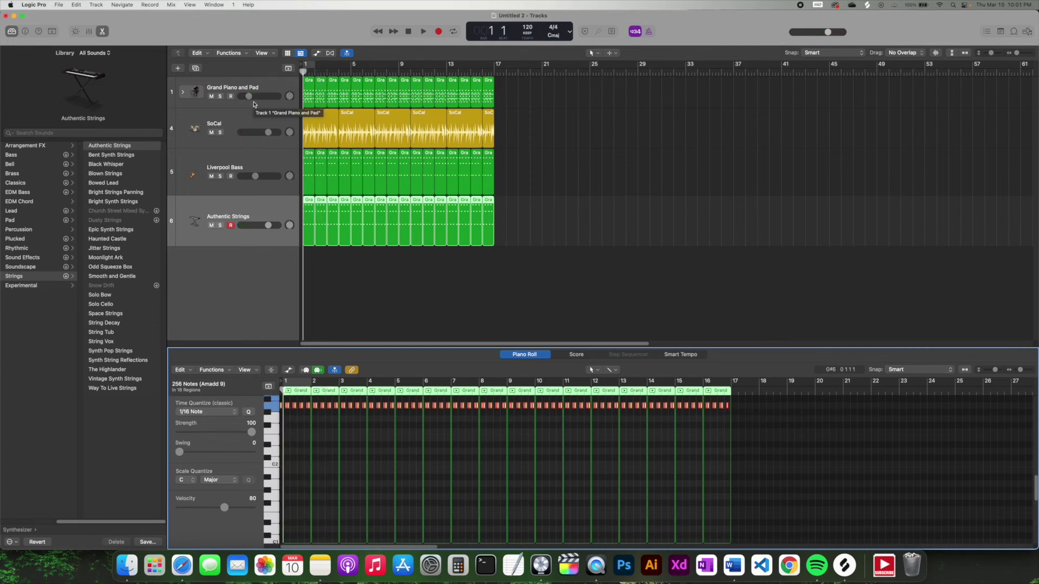
Open the Mixer to view every track's channel strip, aux reverbs and inserts.
click(90, 31)
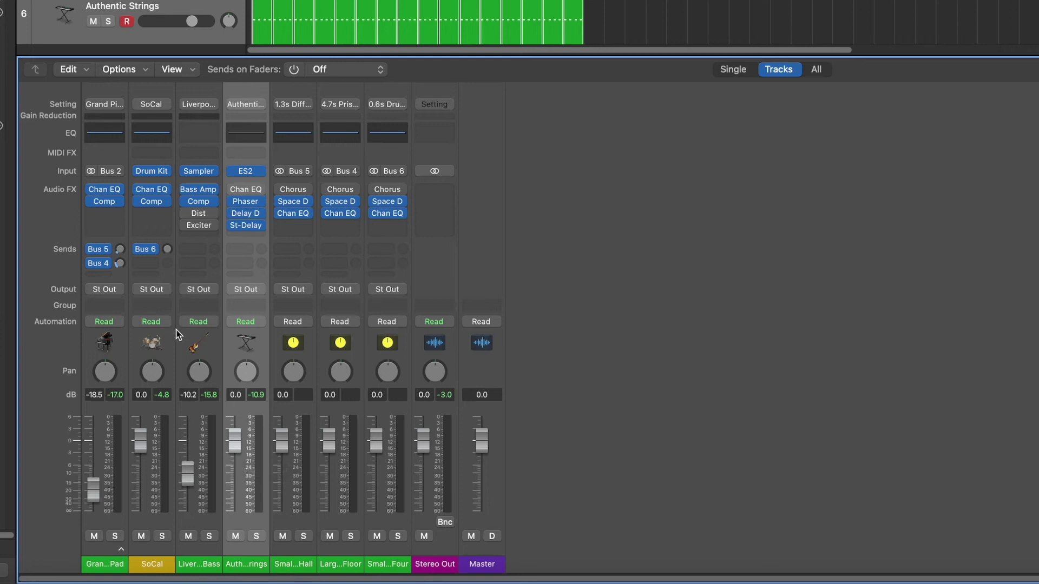
mouse_move(358, 216)
click(100, 213)
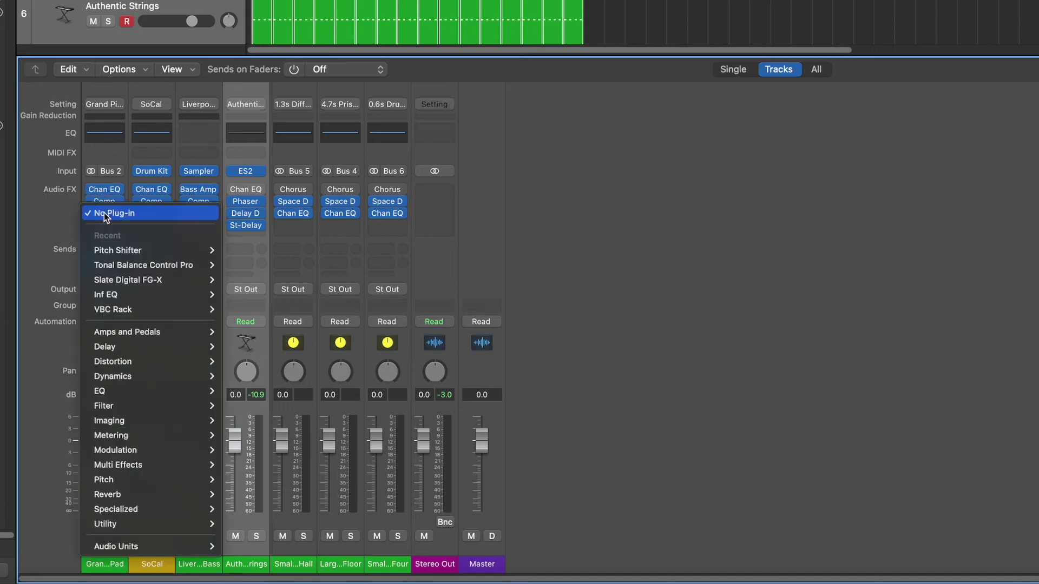
mouse_move(98, 337)
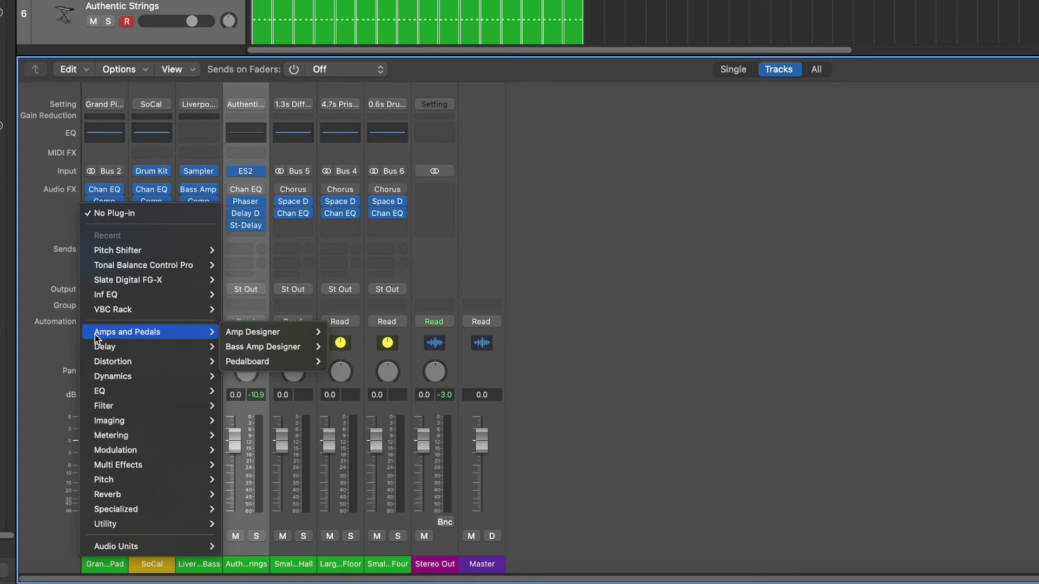
mouse_move(124, 366)
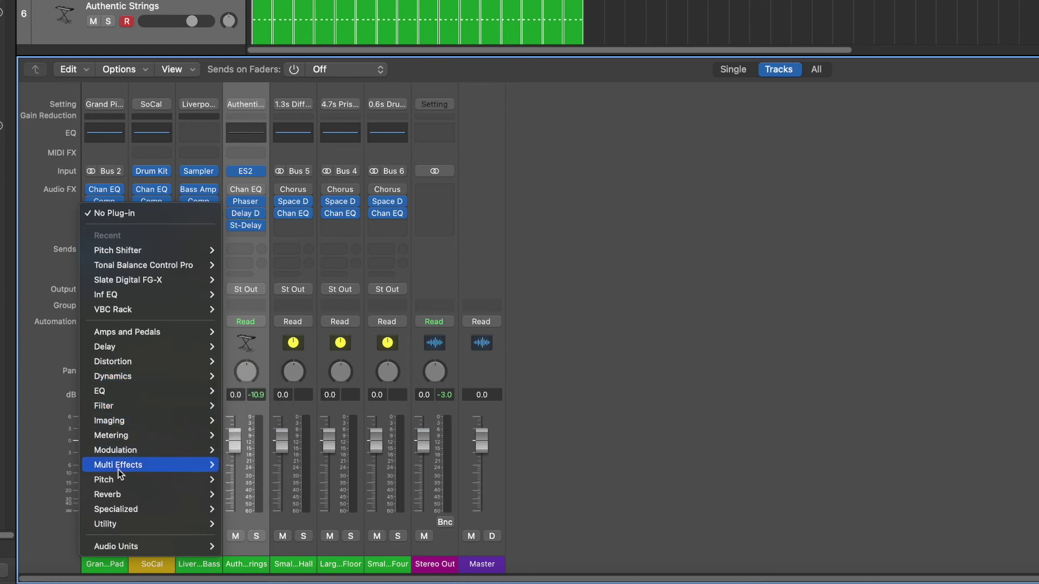
mouse_move(116, 546)
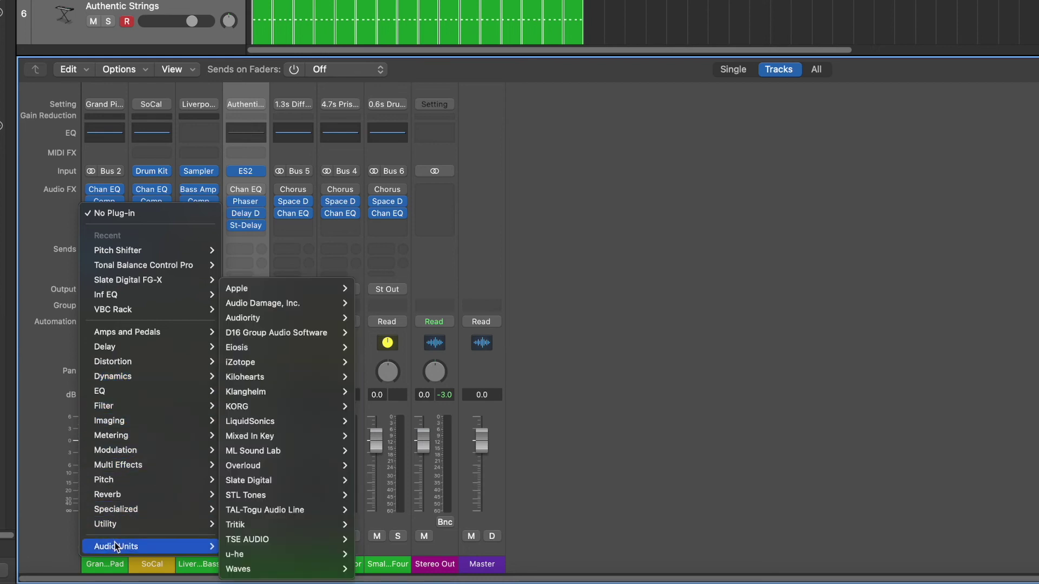
click(54, 251)
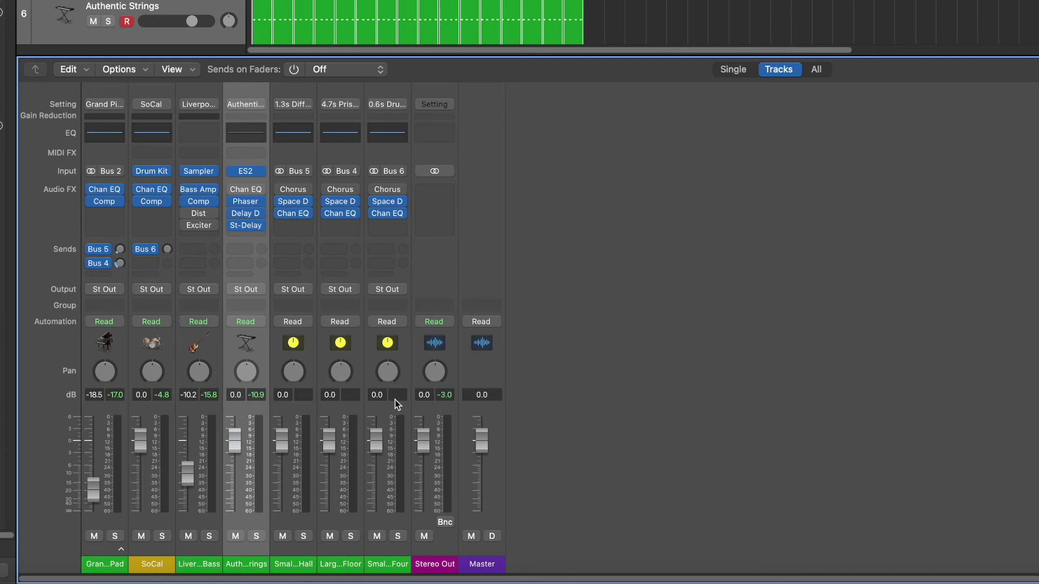
During playback set faders: piano/pad -12.8, SoCal -4.6, bass -12.6, strings -13.2 dB.
key(space)
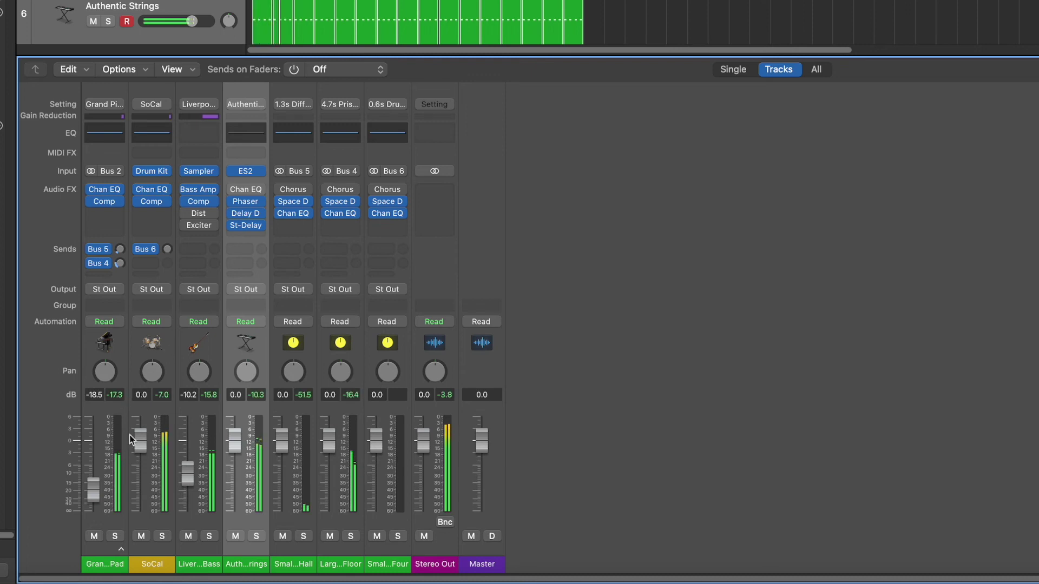
drag(134, 440, 146, 473)
drag(244, 446, 235, 492)
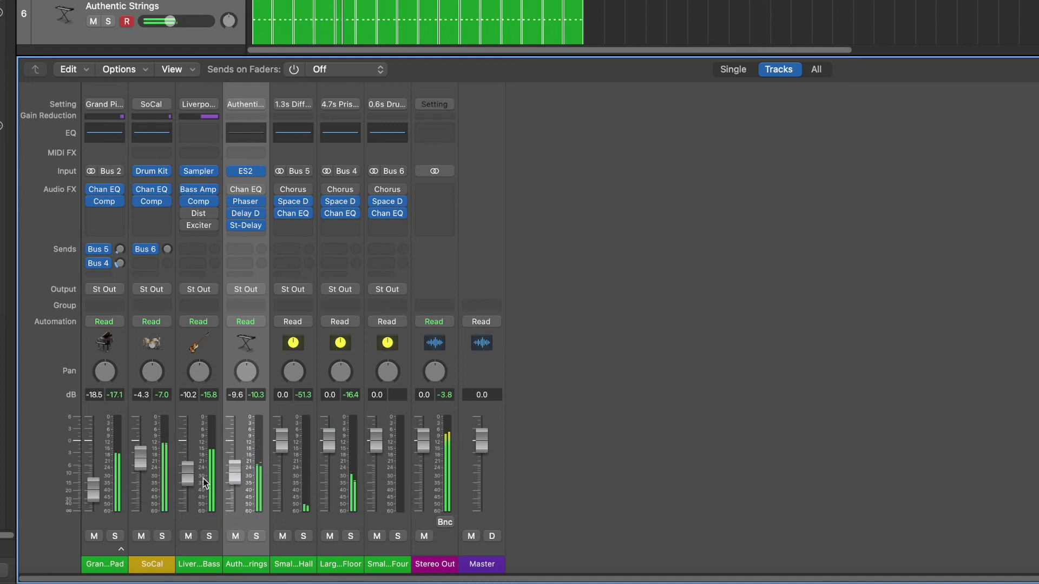
drag(94, 483, 94, 477)
drag(145, 450, 146, 436)
drag(188, 472, 188, 478)
drag(235, 472, 193, 481)
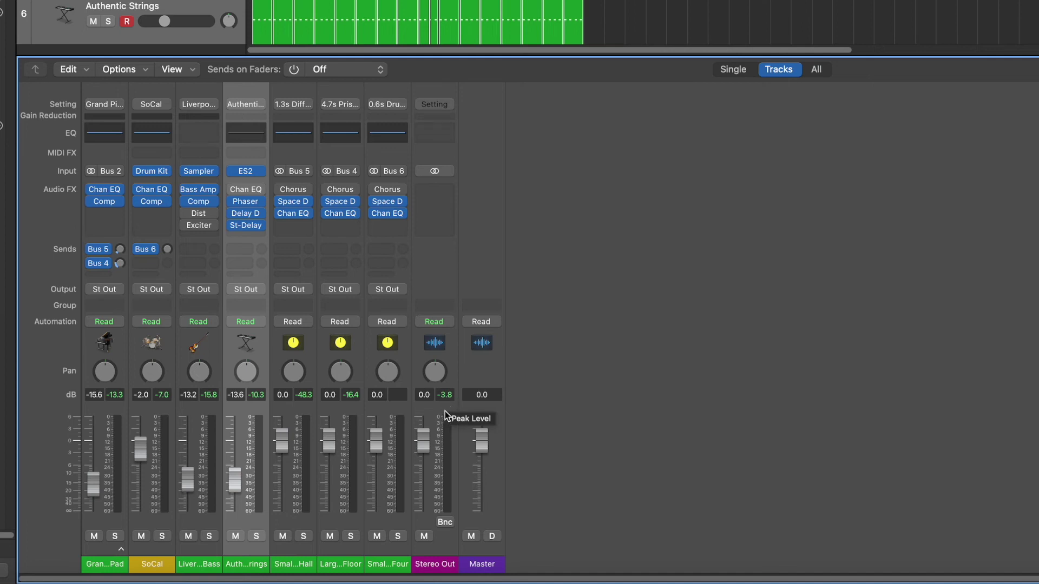
key(space)
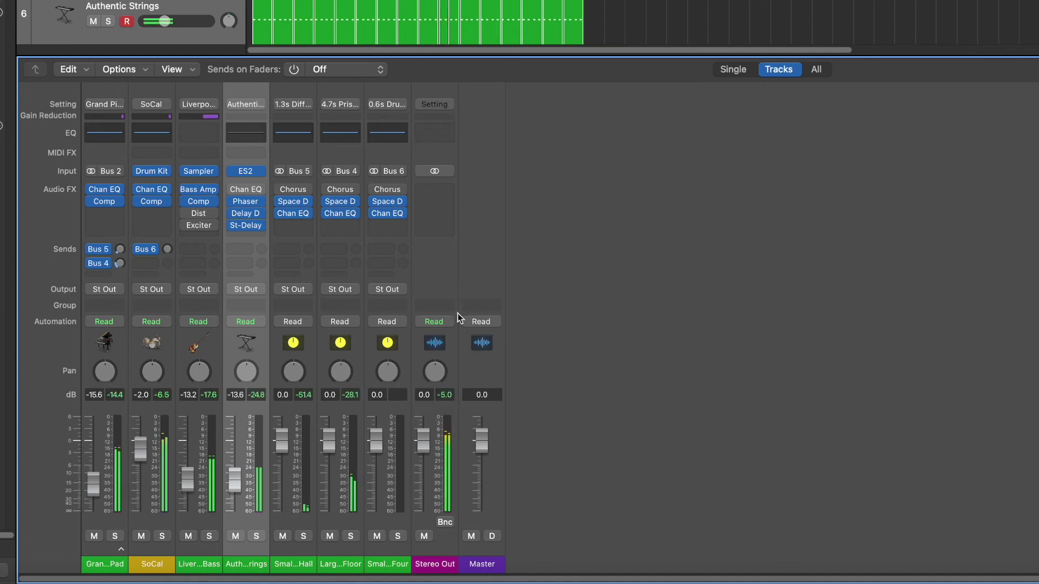
key(space)
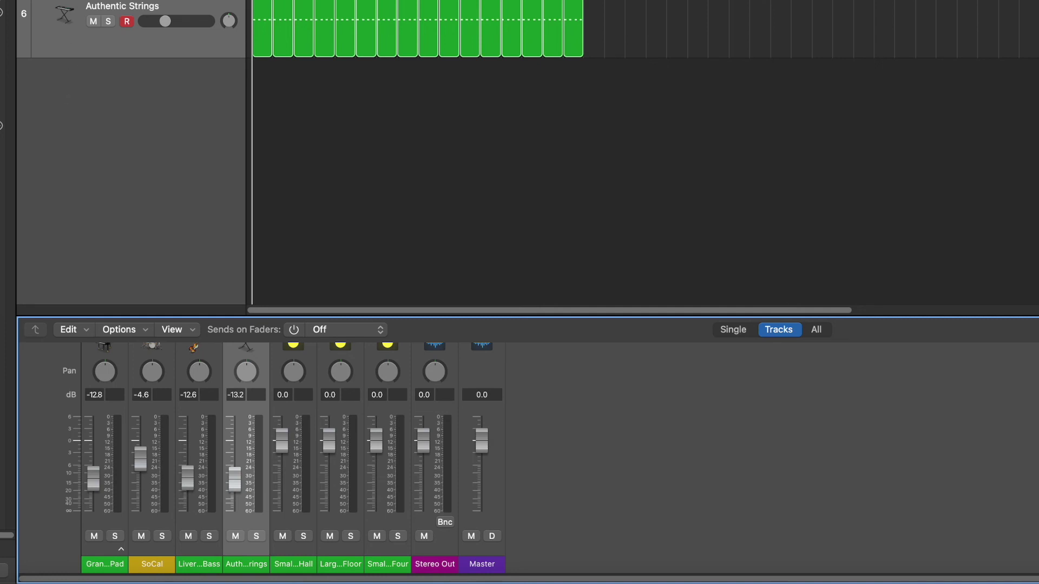
Choose an Audio track for the new track and set the input device to JLAB TALK GO MICROPHONE.
key(alt+super+n)
click(530, 164)
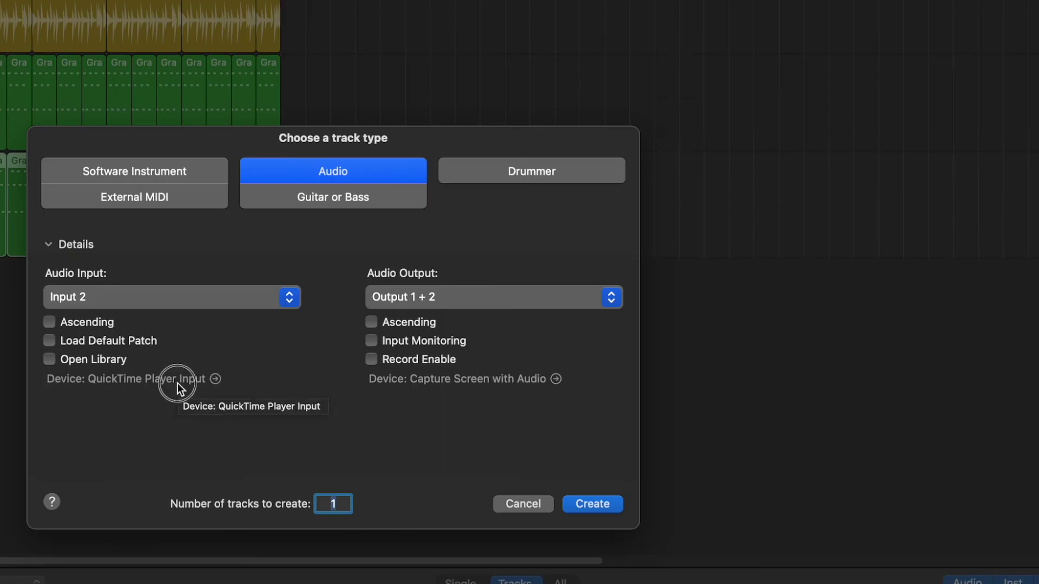
click(335, 347)
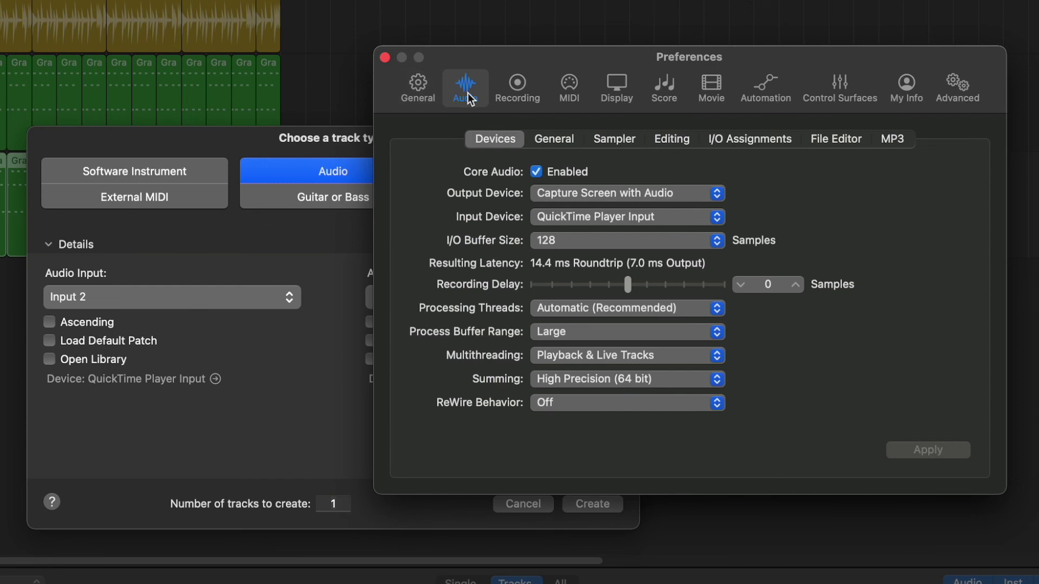
click(621, 193)
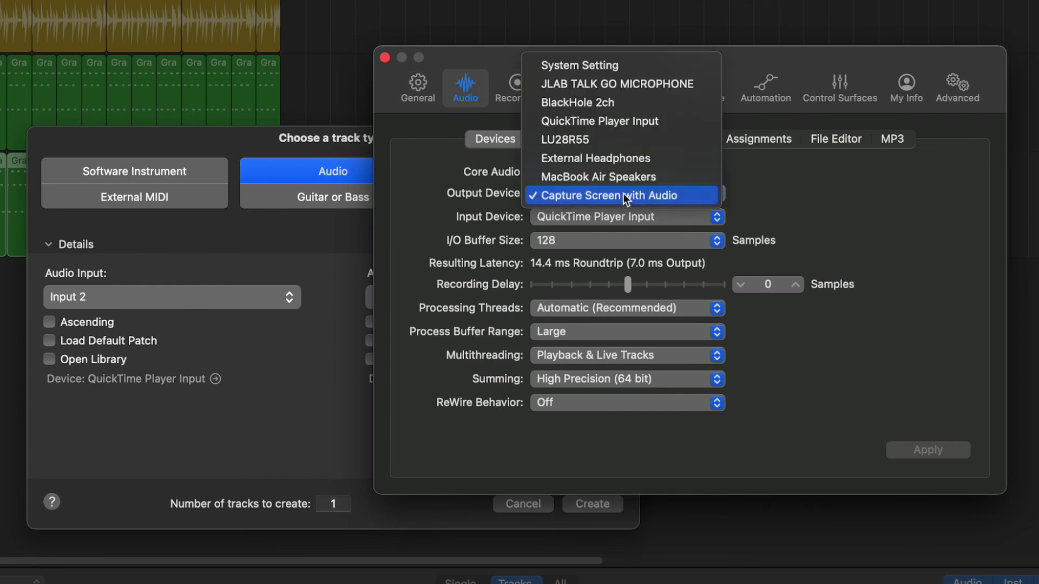
click(680, 217)
click(673, 218)
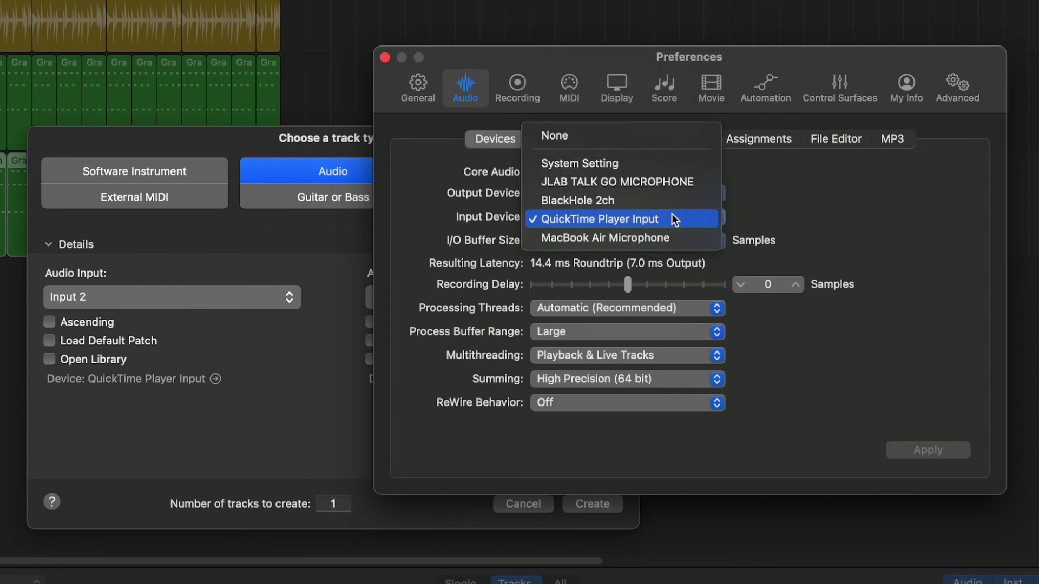
click(589, 183)
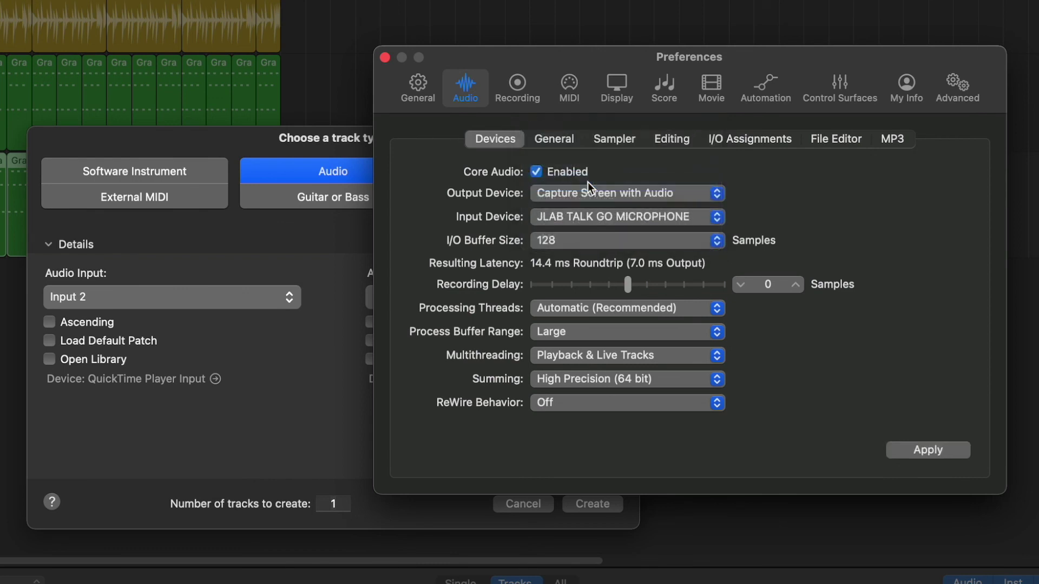
click(385, 57)
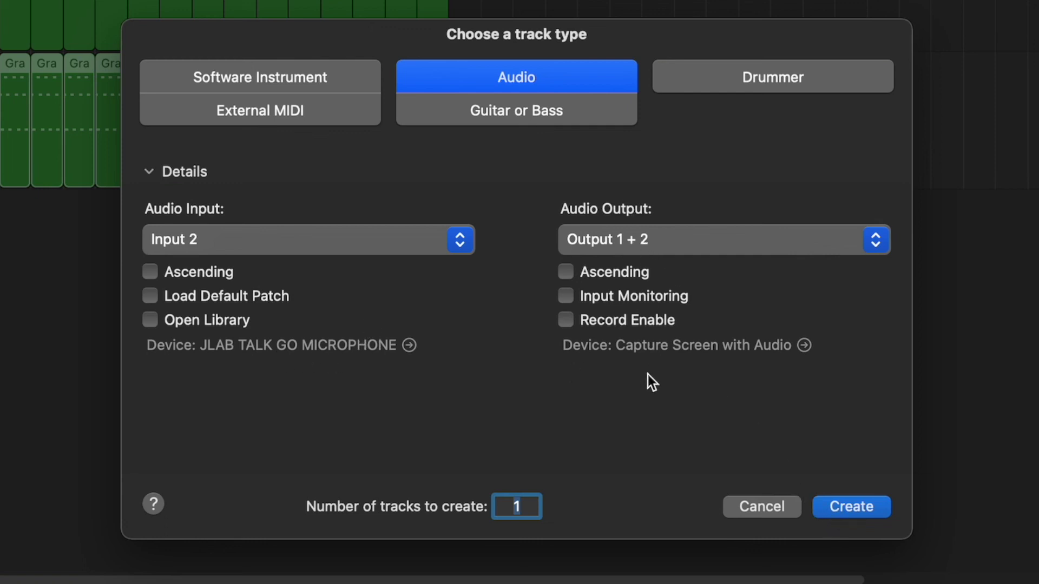
Create the Audio 1 track and toggle its input monitoring on and off.
click(839, 503)
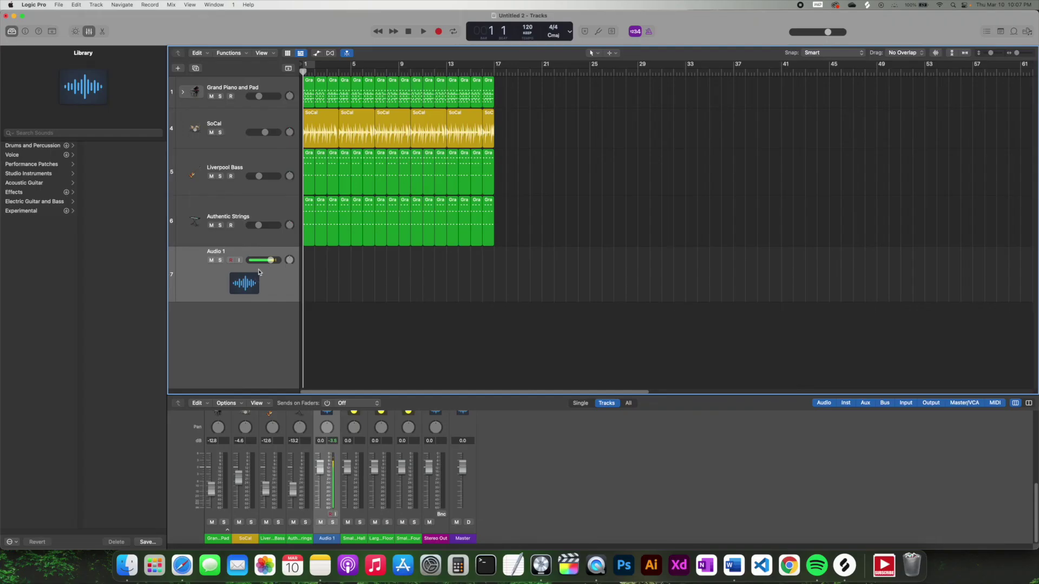
click(239, 261)
click(240, 260)
click(239, 261)
Record a short vocal take on Audio 1, lower its volume to -13.2 dB, and return to the start.
click(438, 32)
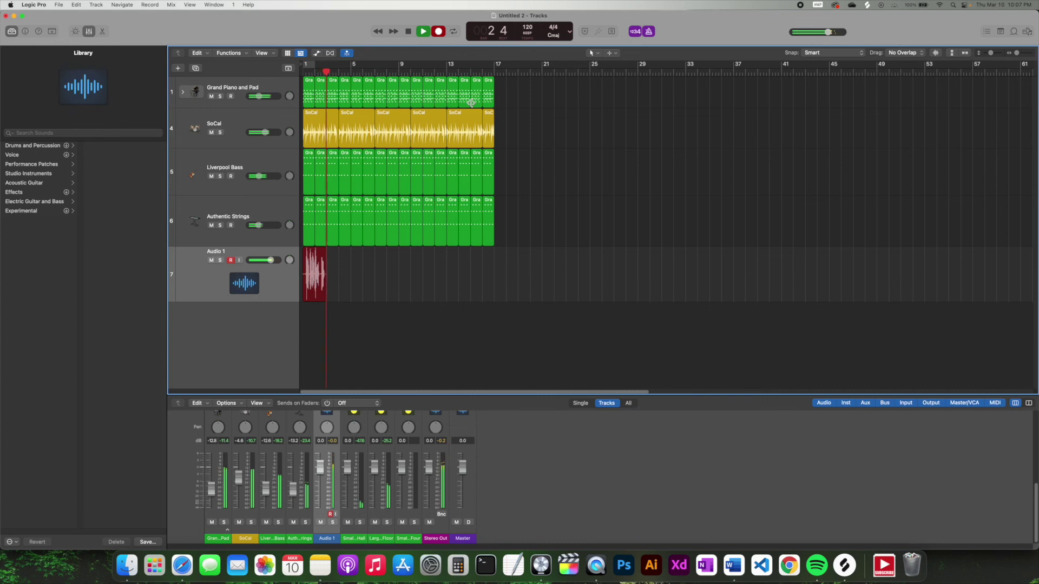
click(409, 31)
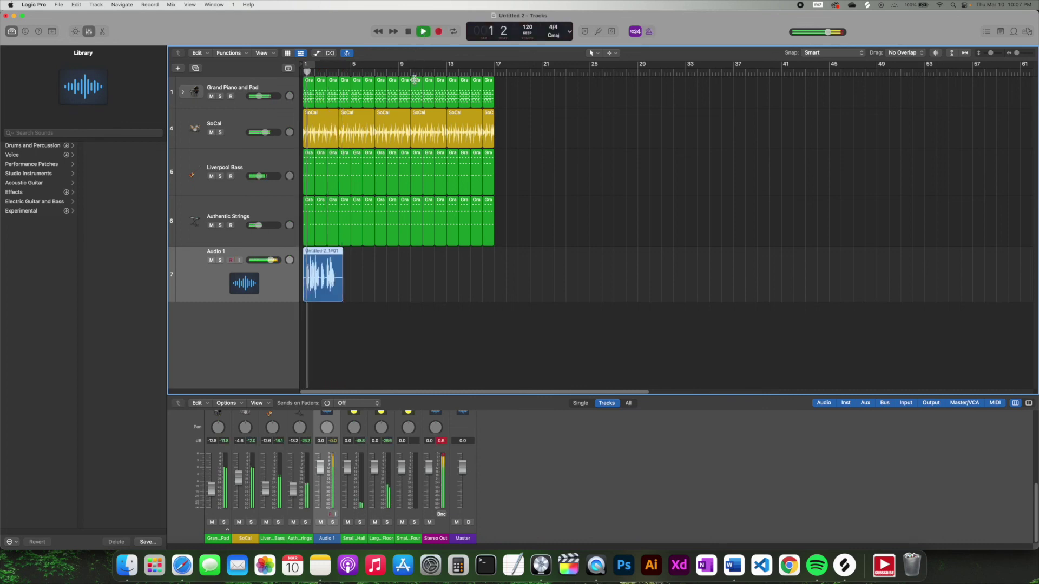
drag(264, 260, 234, 261)
click(408, 31)
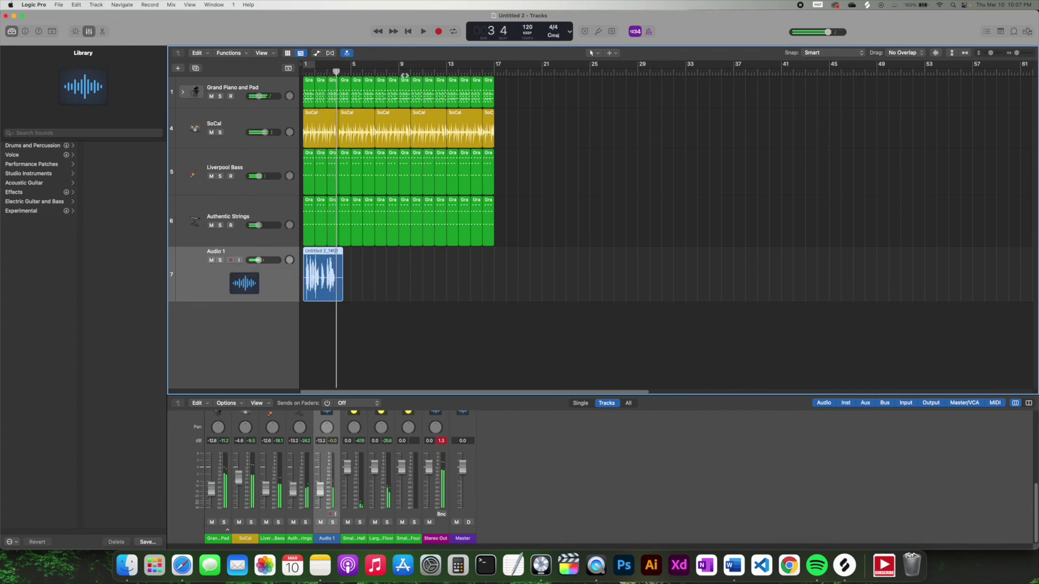
click(408, 31)
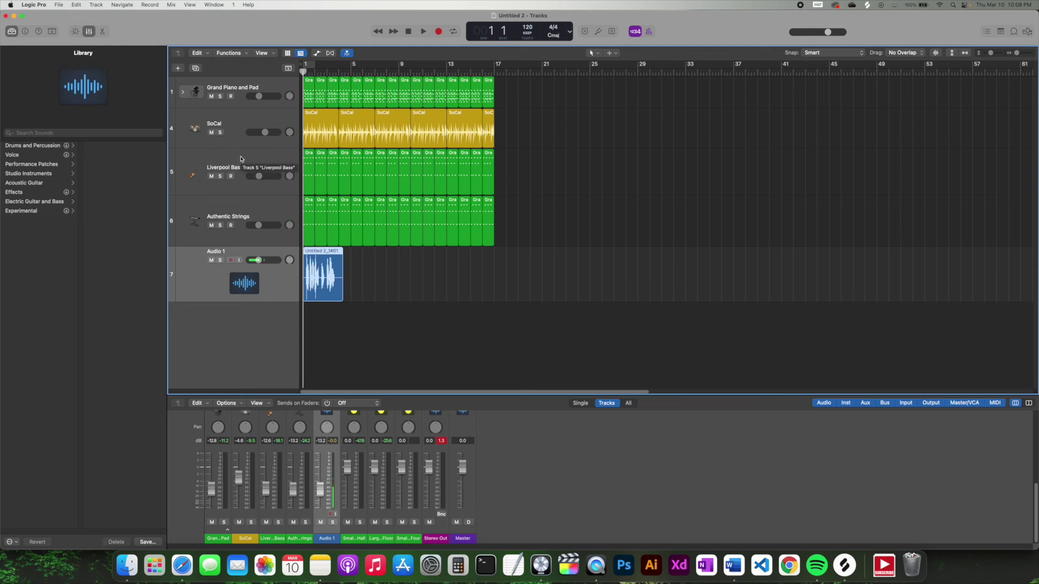
Mute all five tracks, then unmute them all.
click(212, 97)
click(211, 132)
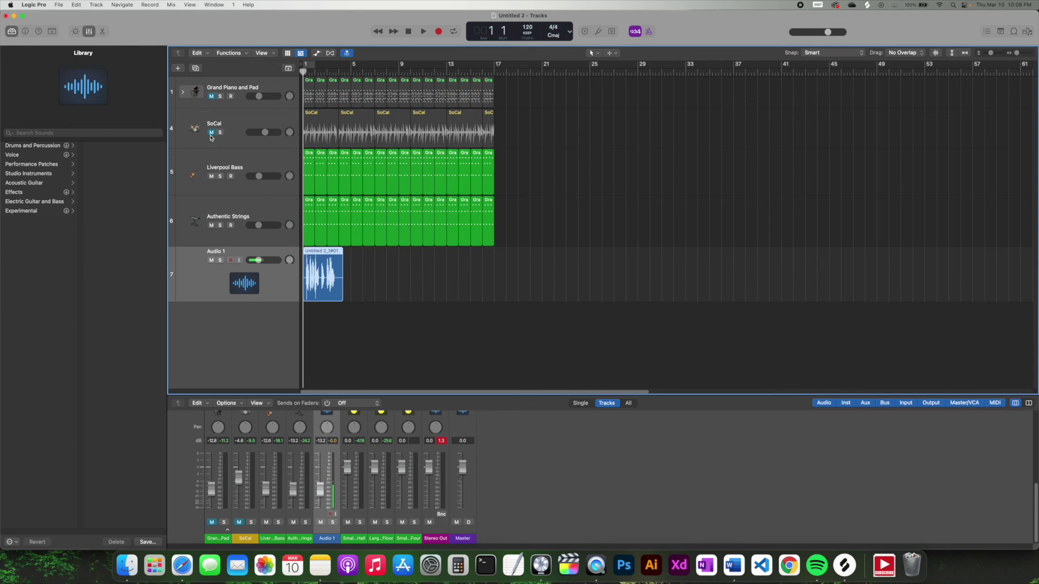
click(211, 176)
drag(211, 225, 212, 260)
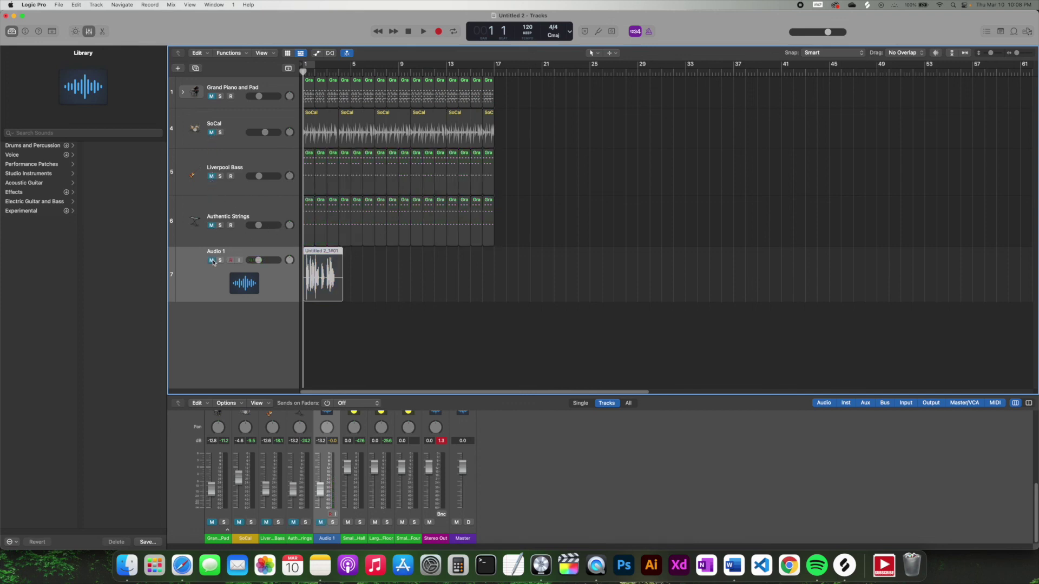
drag(212, 260, 211, 97)
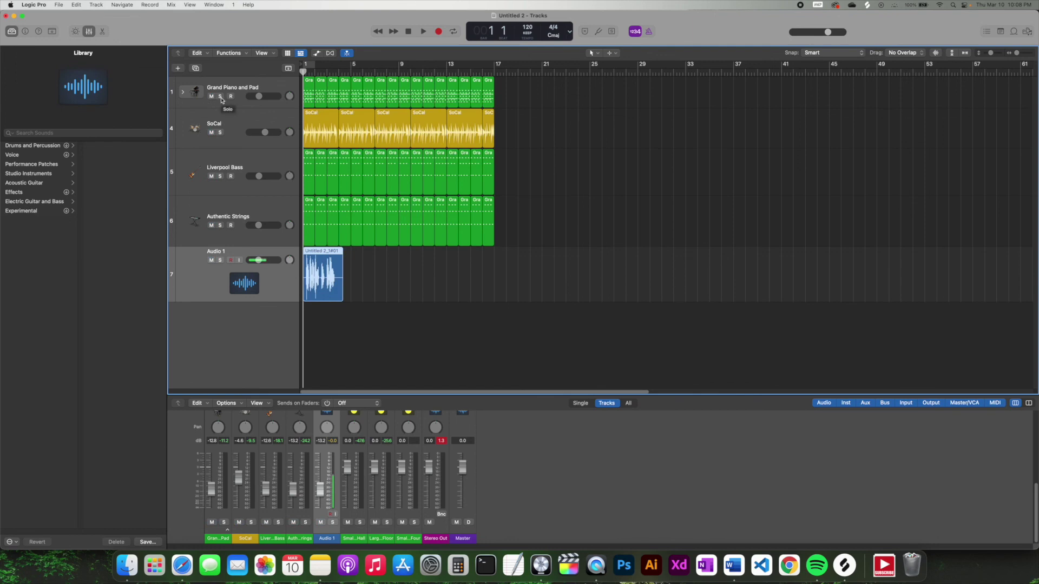
Solo Grand Piano and Pad, SoCal, Liverpool Bass and Authentic Strings in turn, then clear all solos.
click(220, 97)
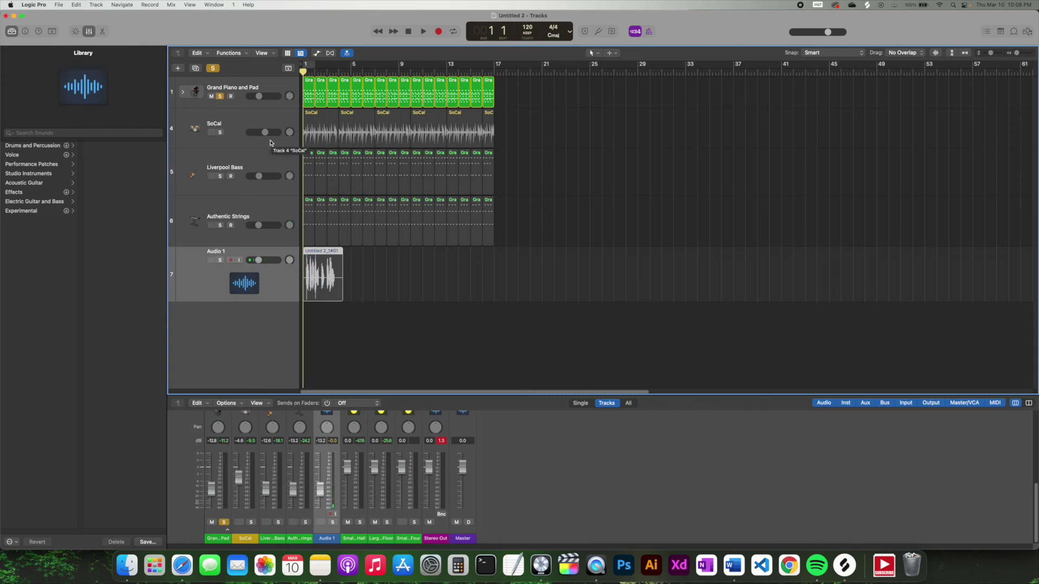
click(220, 133)
click(220, 176)
click(220, 225)
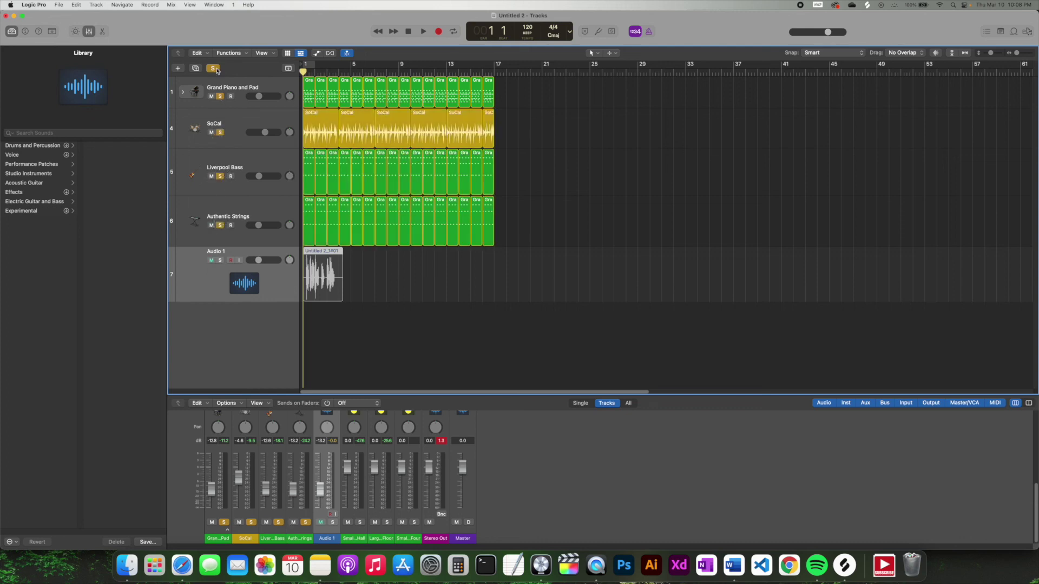
click(212, 68)
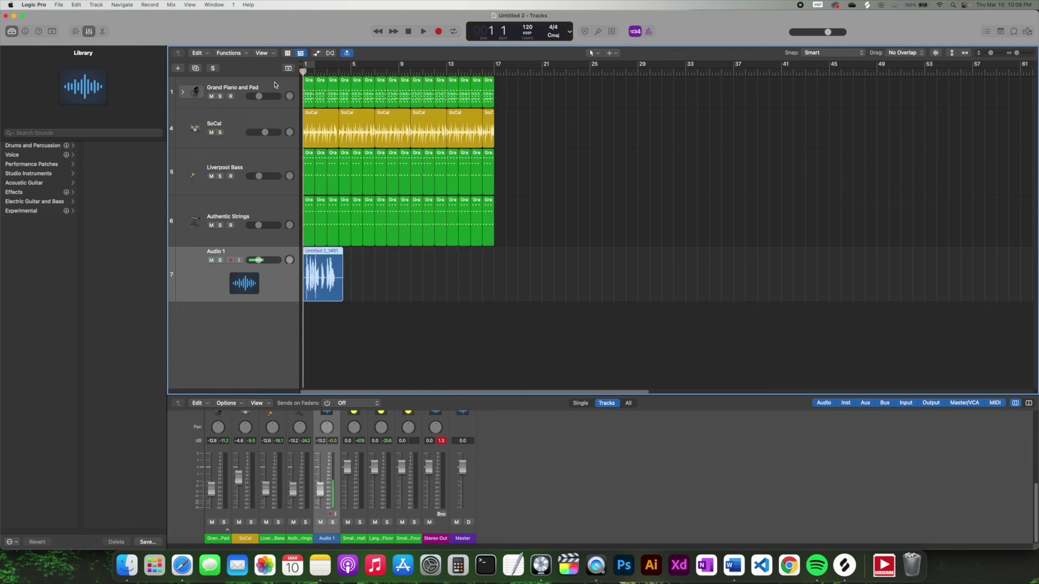
Take Grand Piano and Pad out of record-enable and arm Audio 1 for recording.
click(231, 97)
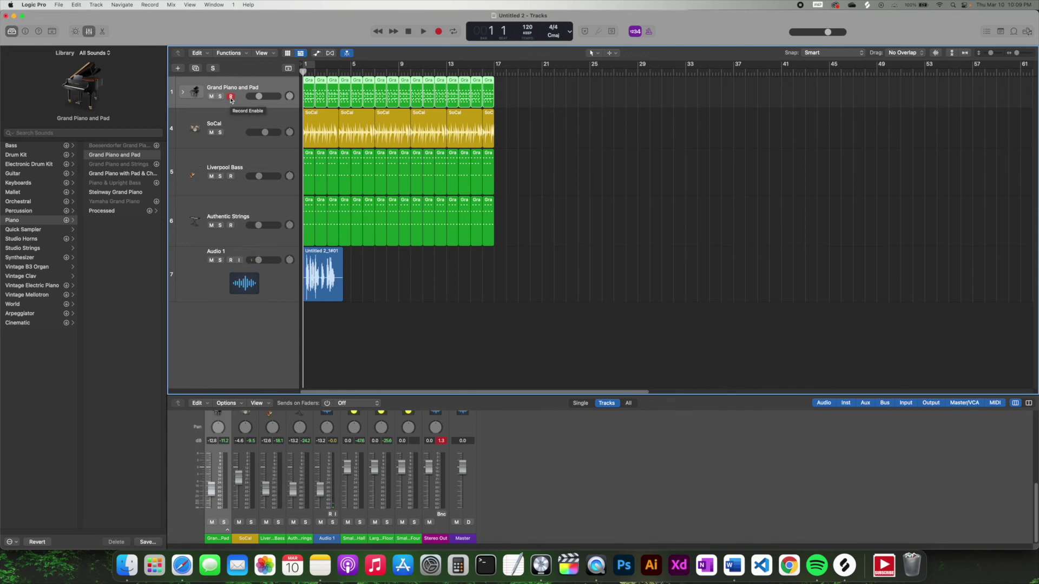
click(228, 250)
click(231, 260)
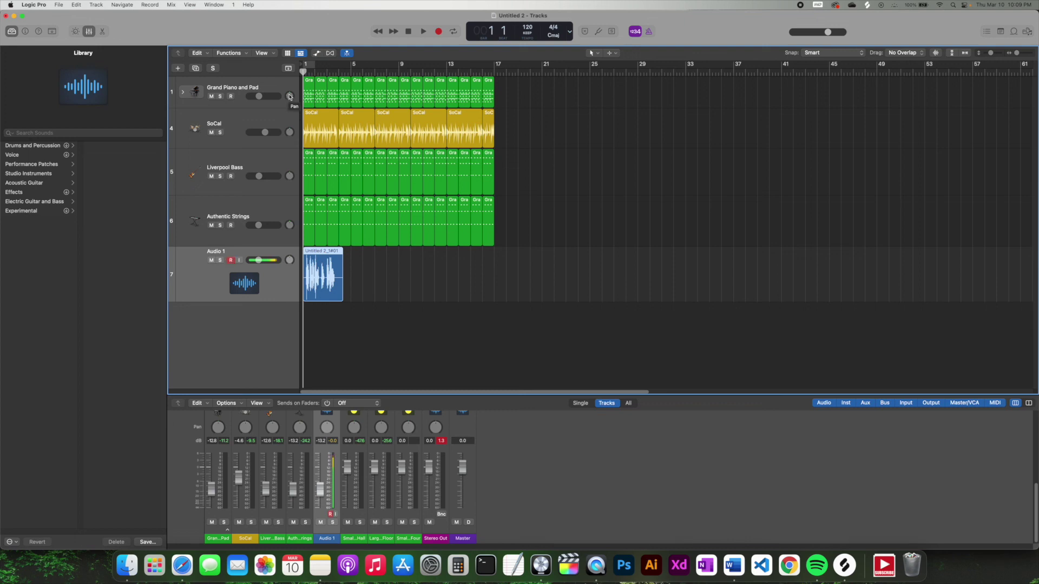
Pan Grand Piano and Pad and Liverpool Bass hard left, SoCal and Authentic Strings hard right.
drag(289, 96, 287, 138)
drag(289, 176, 287, 182)
drag(289, 226, 287, 231)
drag(290, 260, 283, 272)
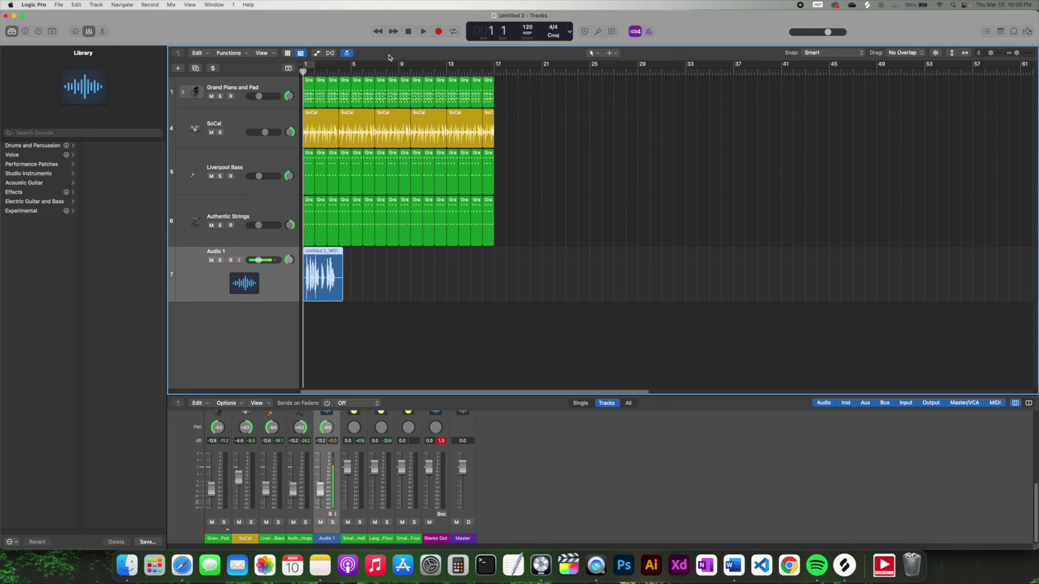
Play the song while soloing each track in turn, then clear all solos and stop.
click(423, 31)
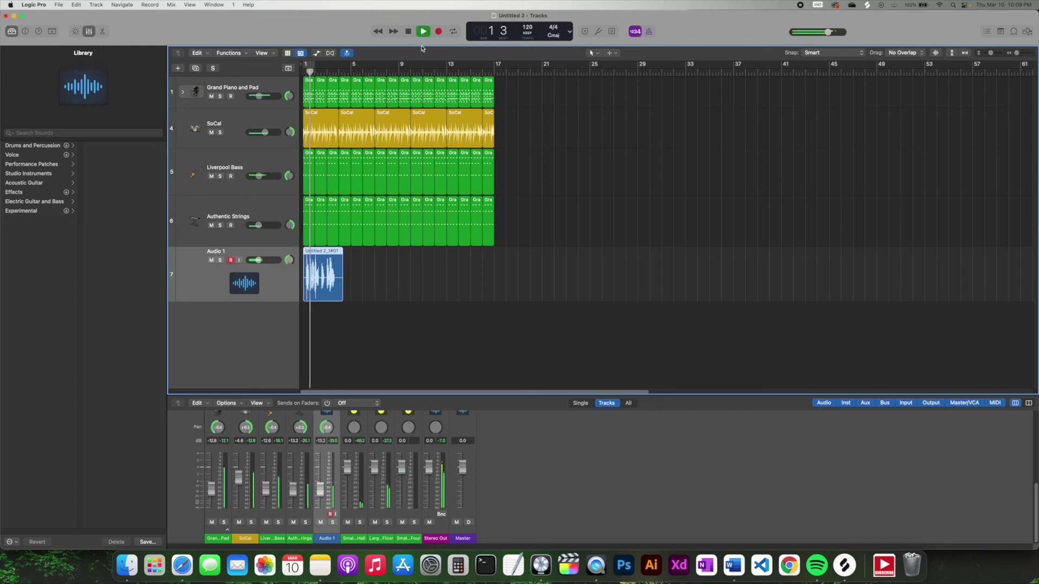
click(219, 96)
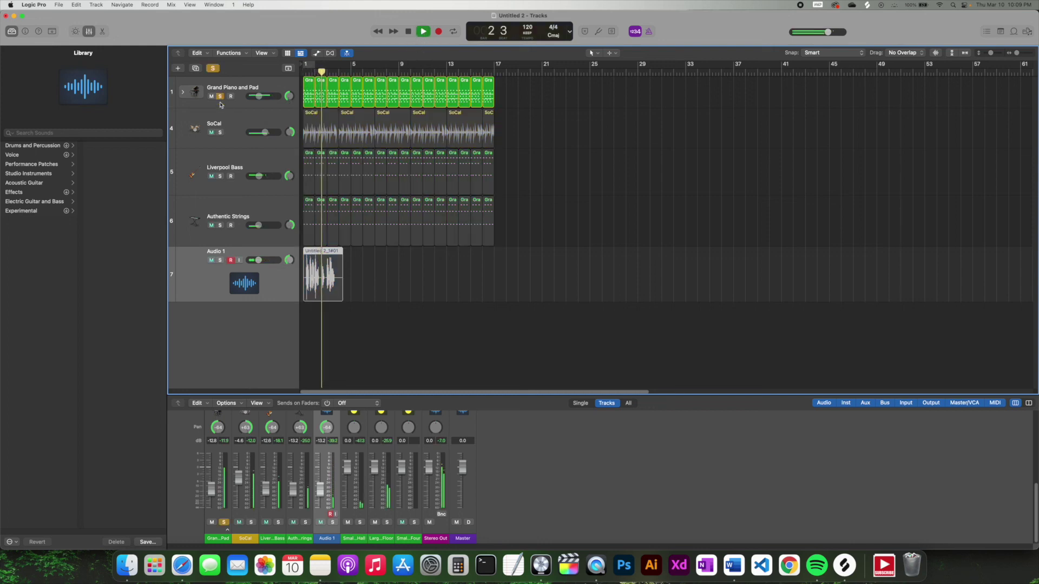
click(220, 133)
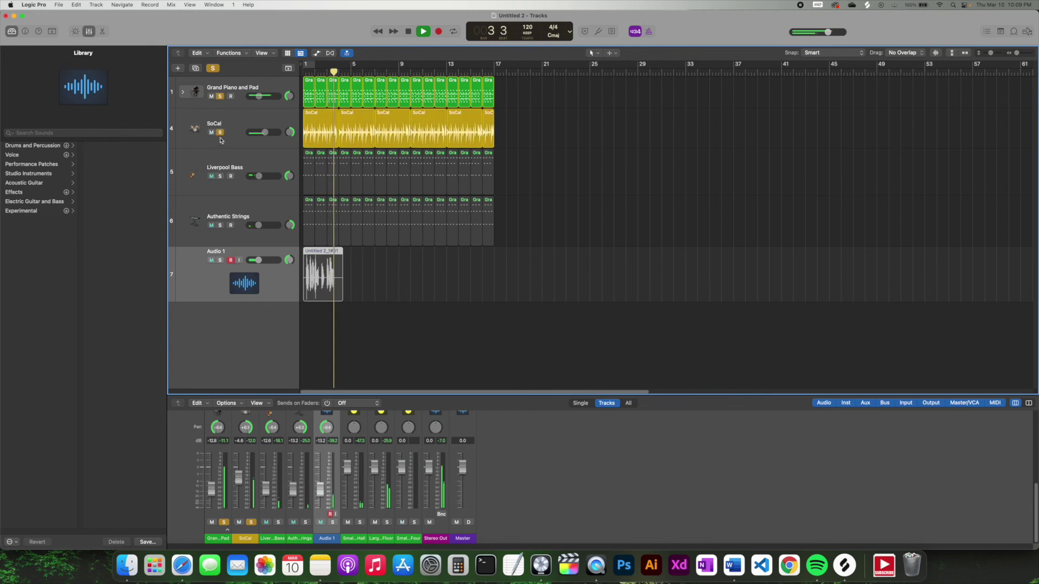
click(220, 176)
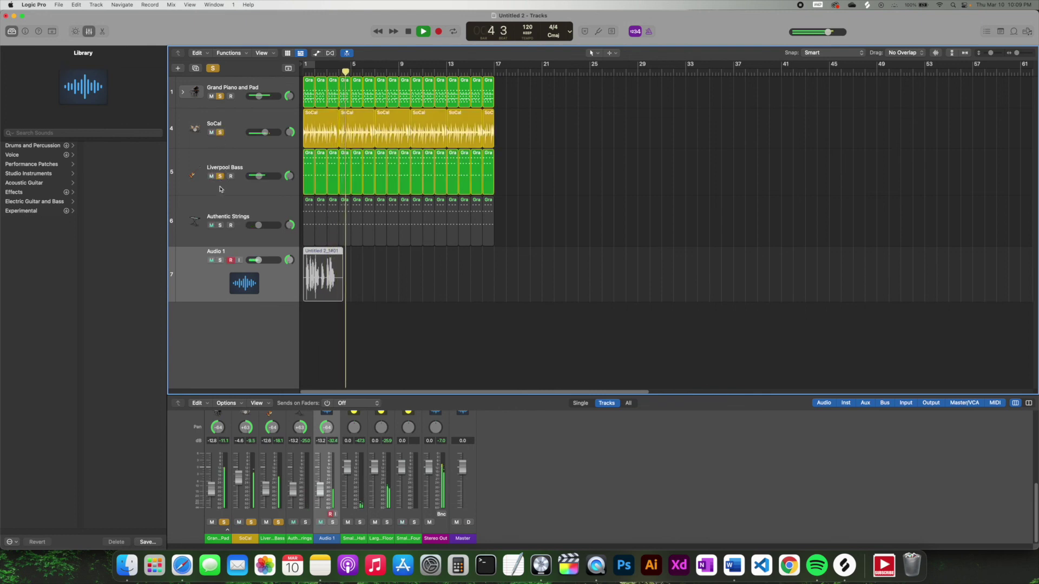
click(220, 226)
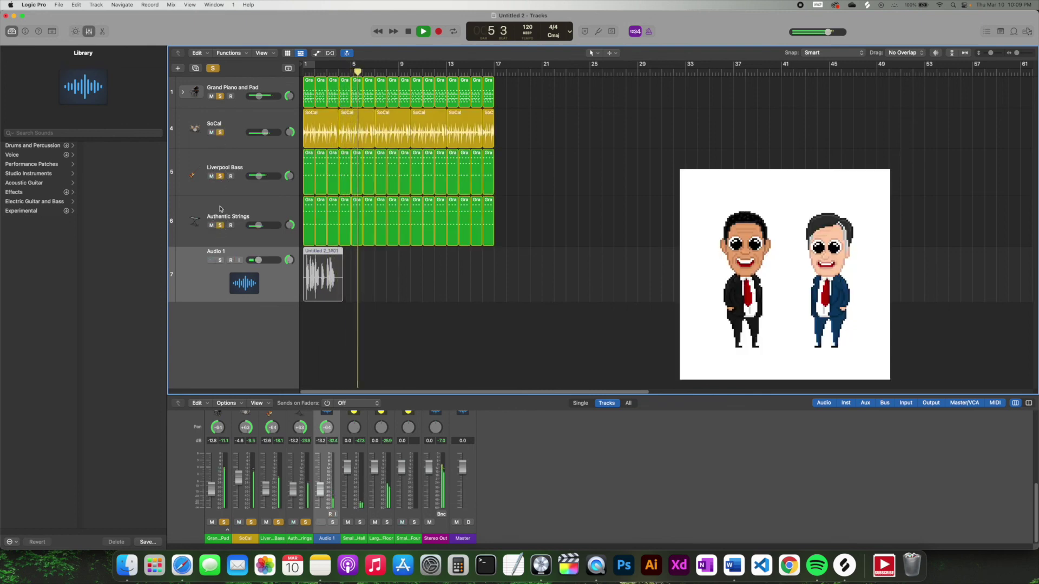
click(212, 68)
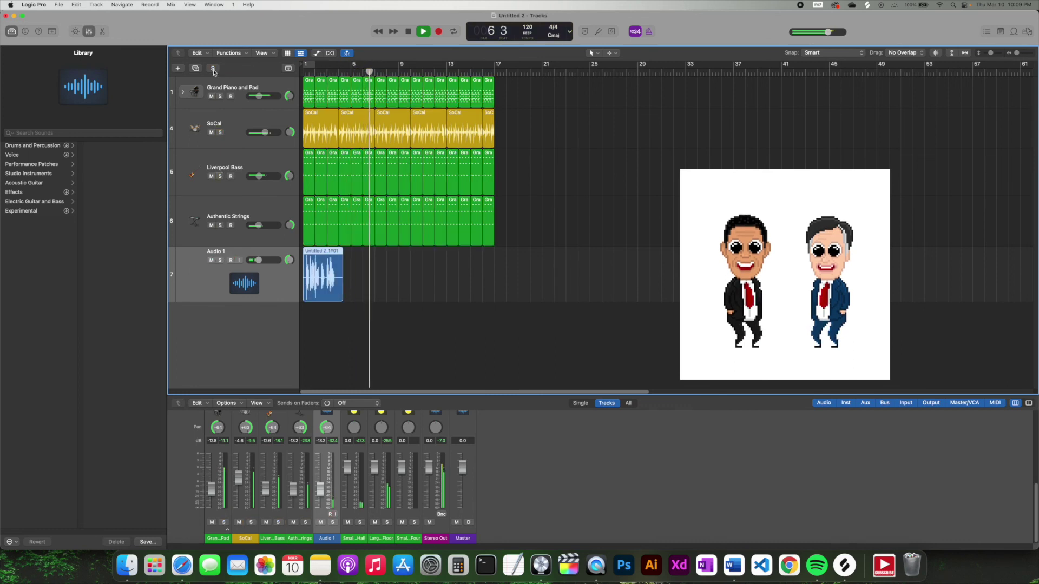
key(space)
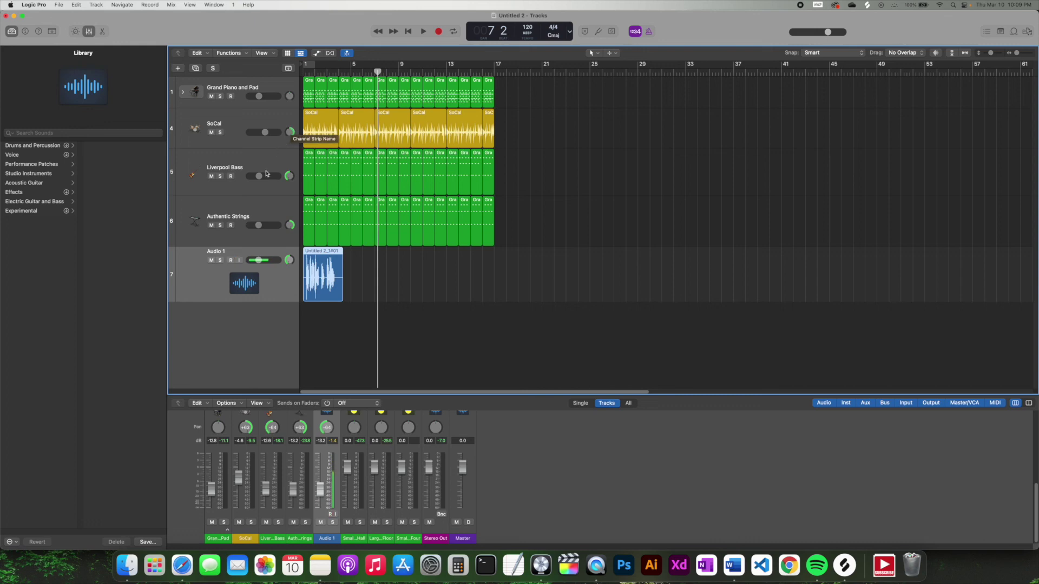
Select the tracks together and pan them hard left to -64.
shift+click(241, 209)
shift+click(241, 128)
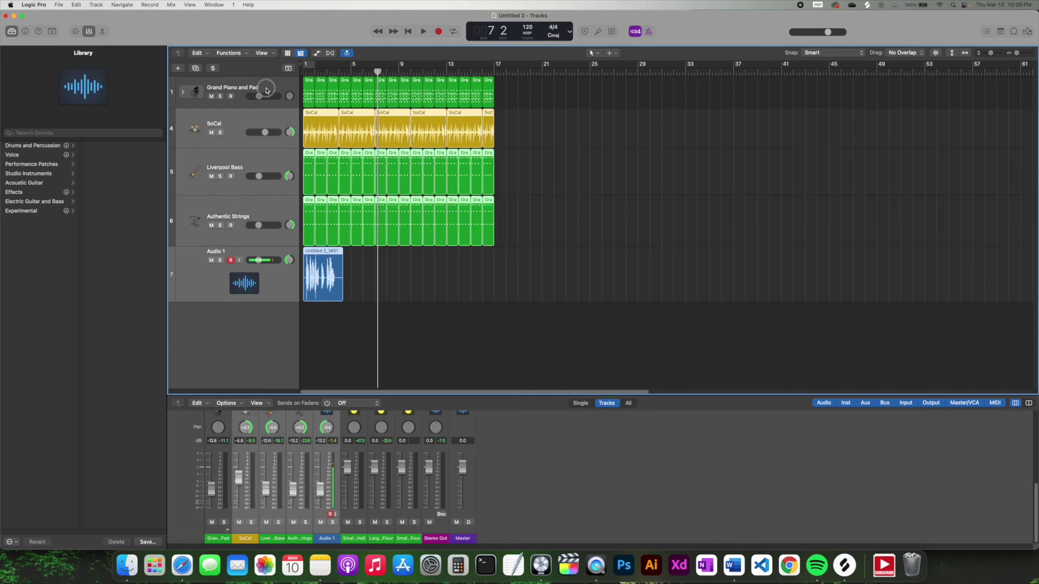
shift+click(266, 90)
click(291, 132)
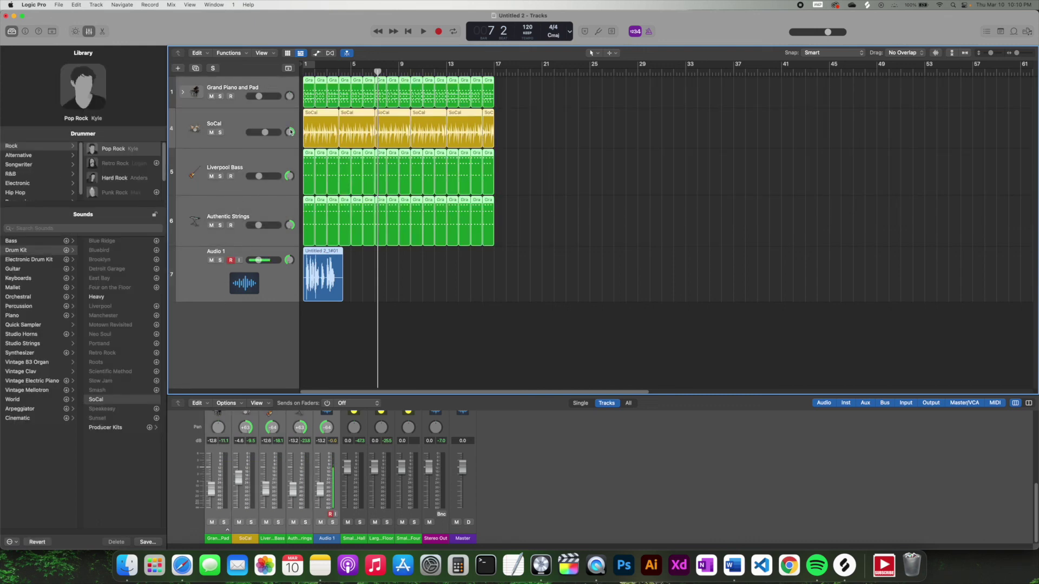
mouse_move(291, 131)
mouse_down()
mouse_move(287, 194)
mouse_move(281, 79)
mouse_move(279, 169)
mouse_move(276, 112)
mouse_move(269, 157)
mouse_move(271, 140)
mouse_move(290, 144)
mouse_up()
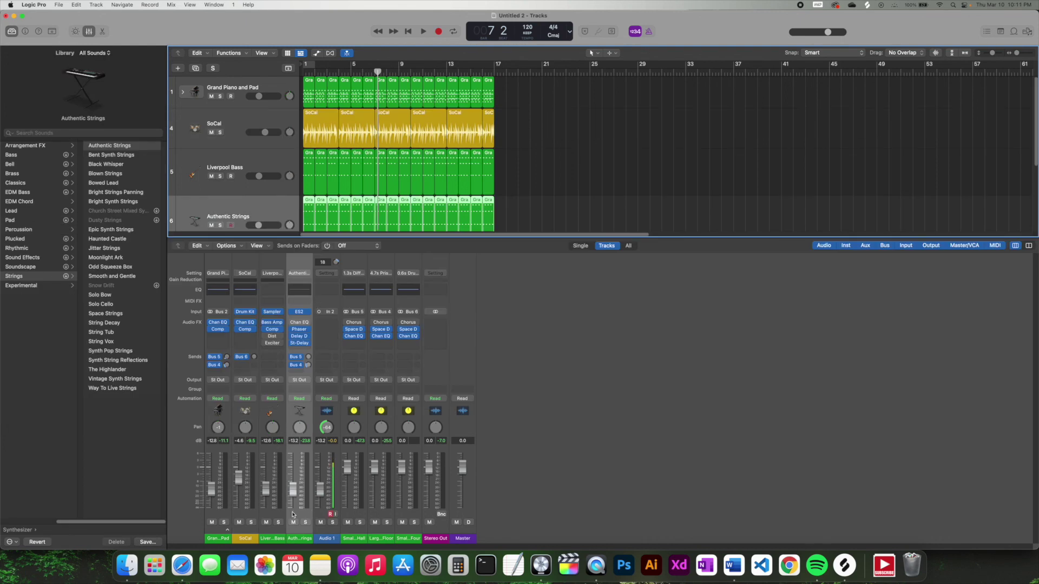
click(323, 535)
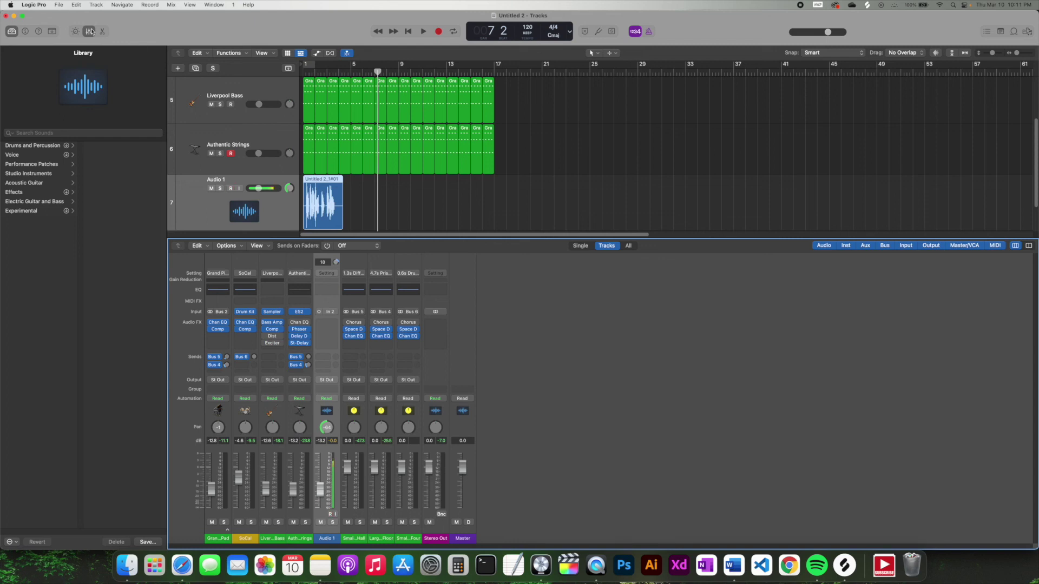
click(12, 155)
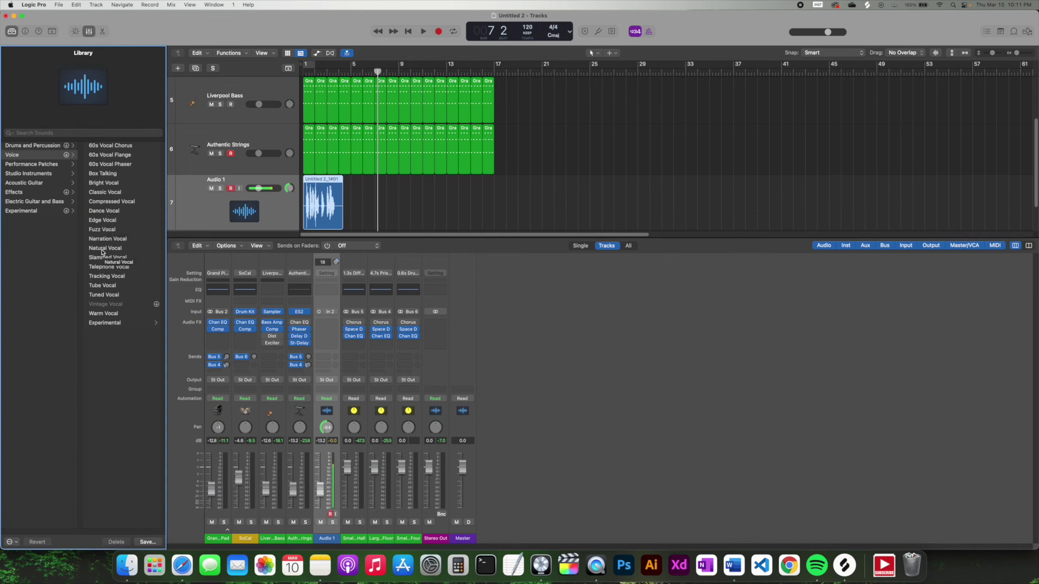
click(102, 323)
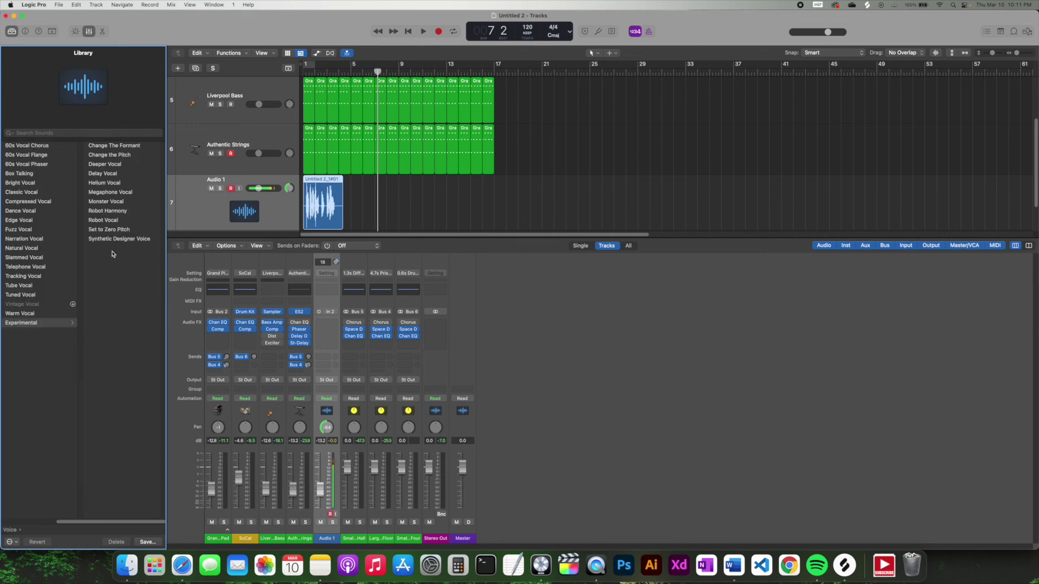
click(103, 195)
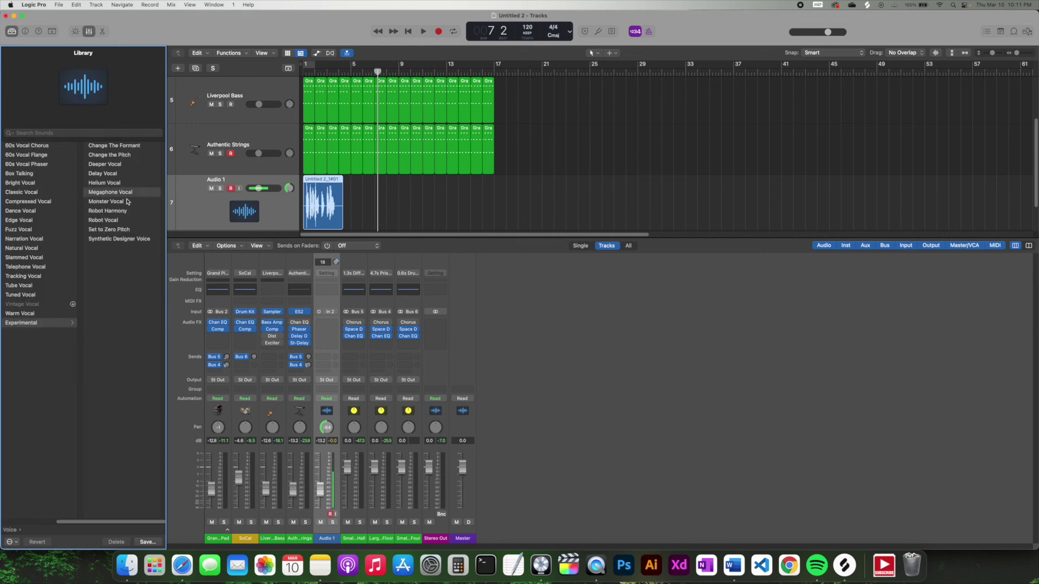
click(423, 31)
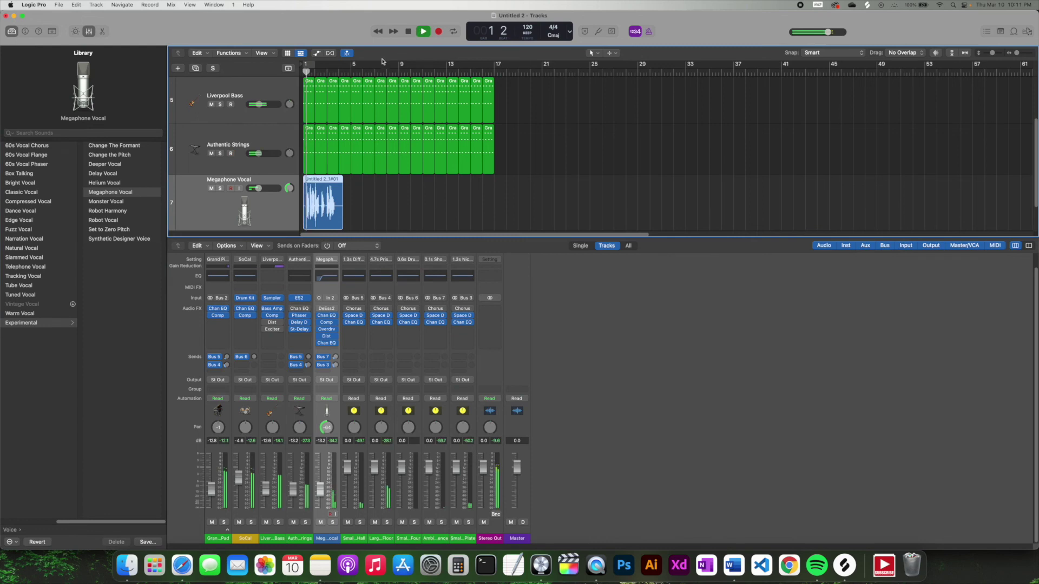
click(220, 189)
click(220, 189)
key(space)
key(Return)
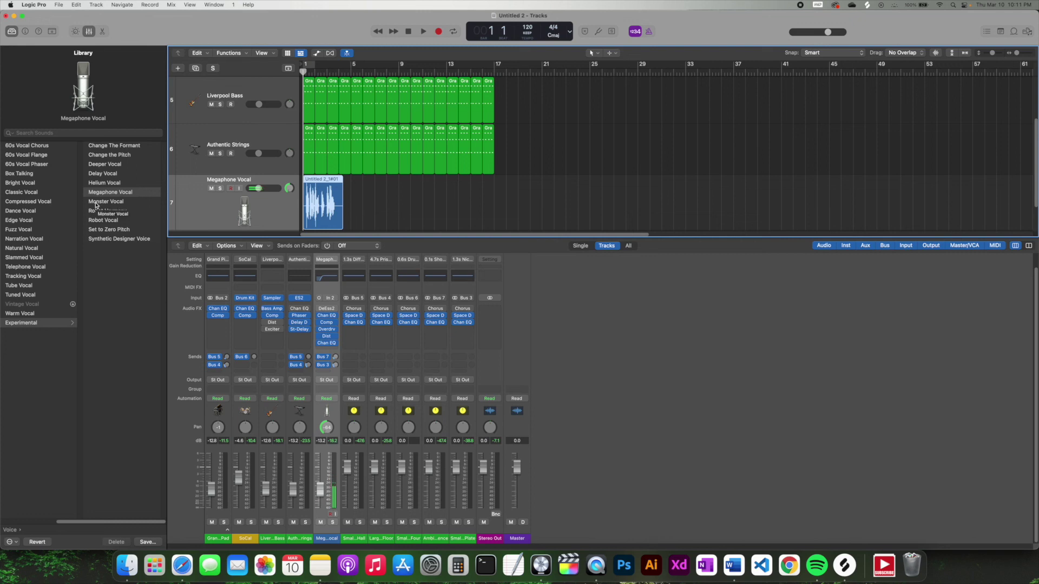
key(super+z)
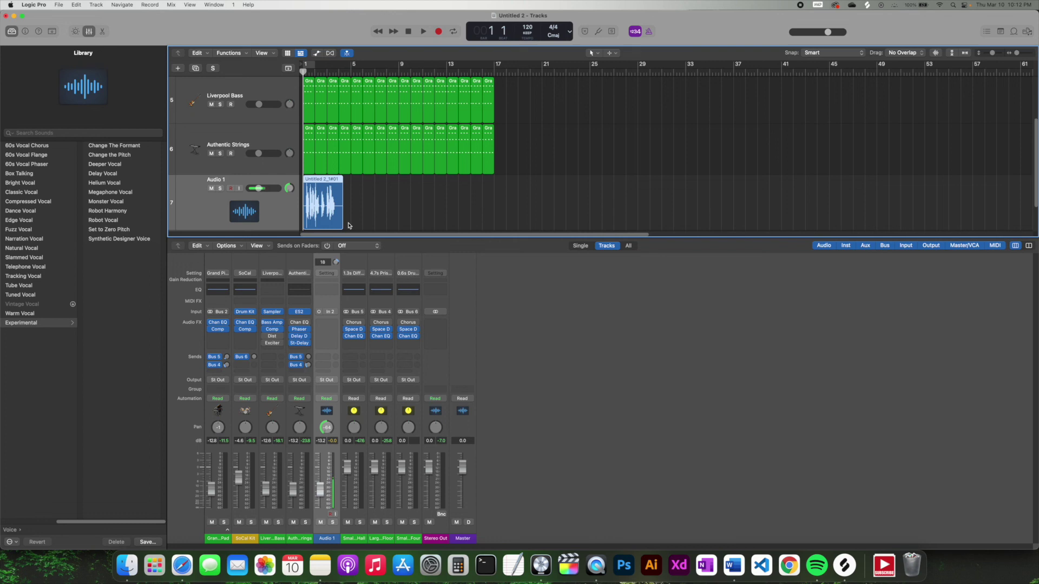
Undo the vocal recording from the Edit menu, removing the Audio 1 track and its take.
click(76, 5)
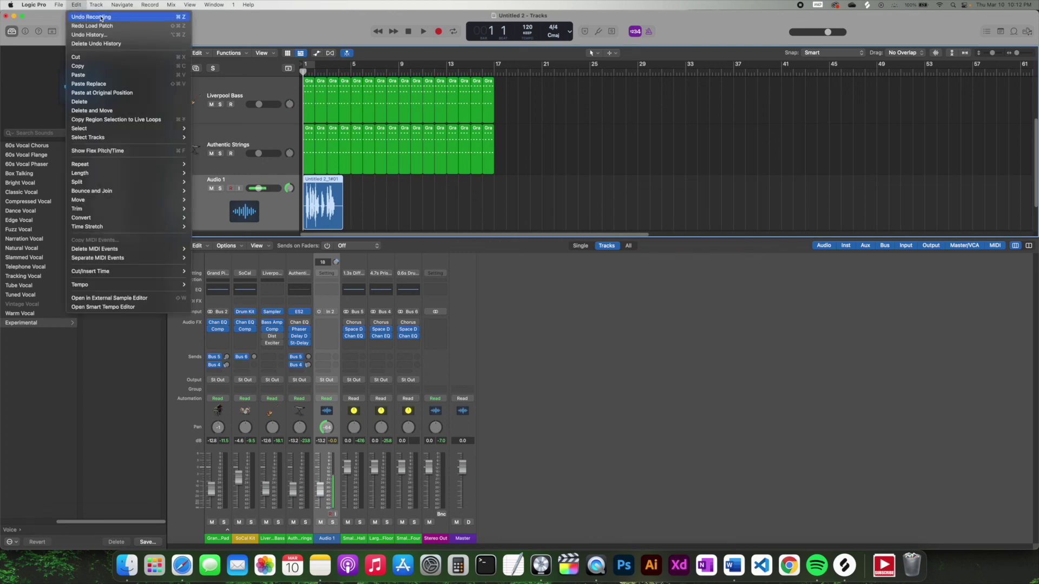
click(102, 17)
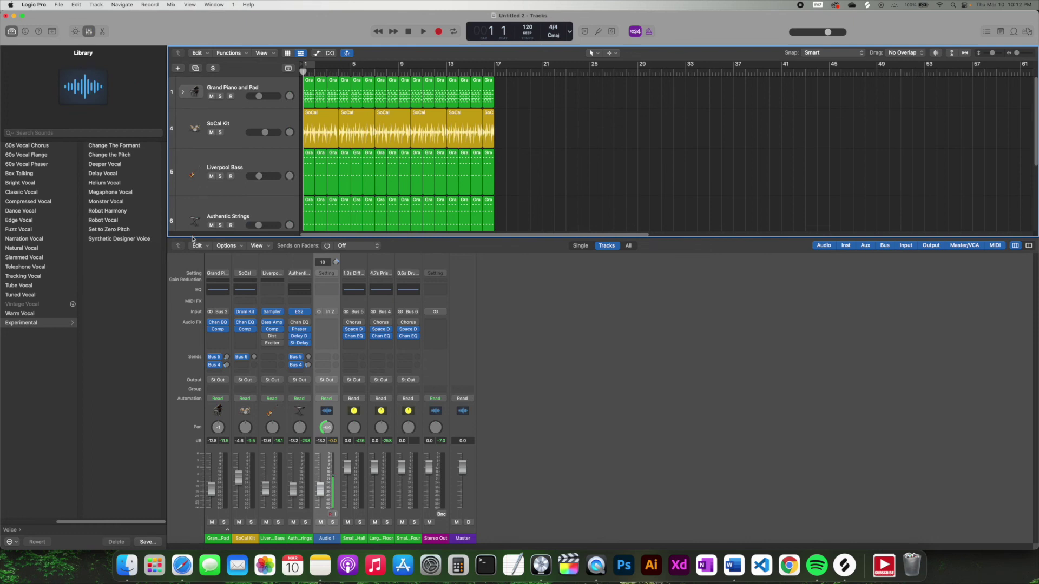